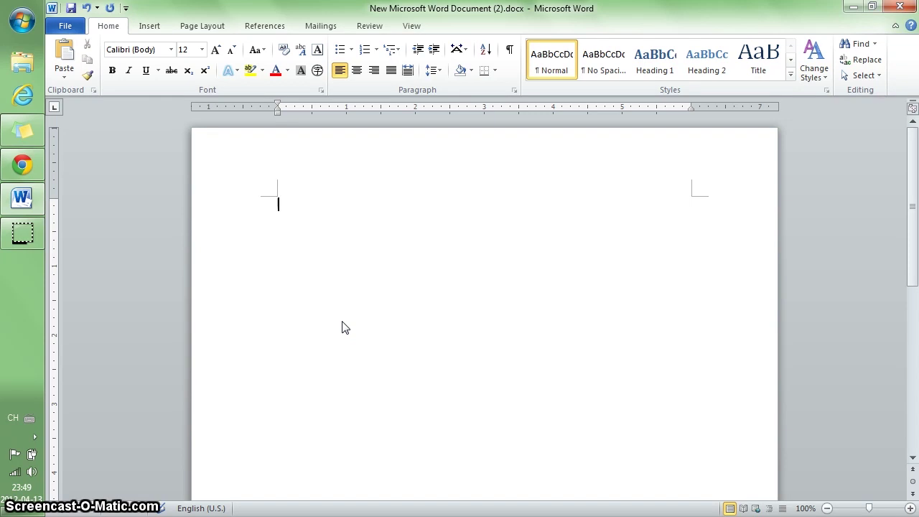
{"action": "left_click", "coordinate": [302, 218]}
{"action": "left_click", "coordinate": [411, 205]}
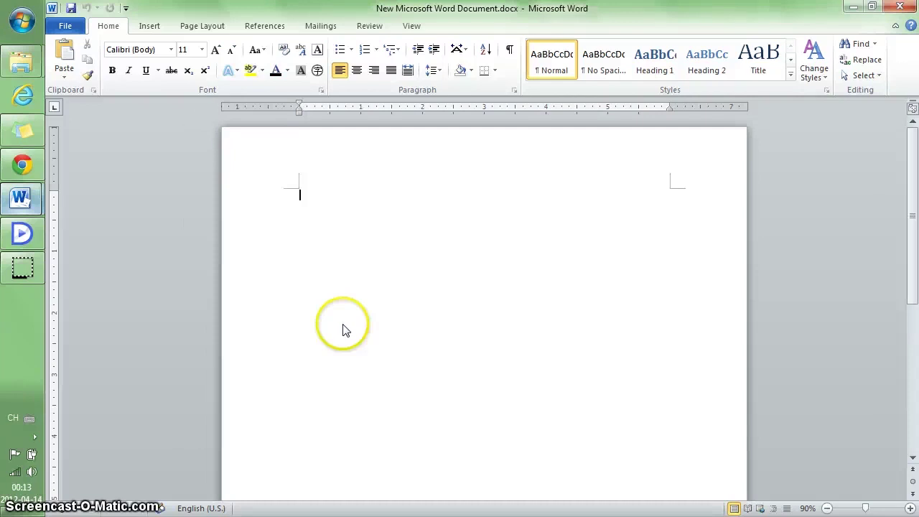
Step: Browse the Office.com templates for a new document to the Brochures category within Brochures and booklets
{"action": "left_click", "coordinate": [65, 27]}
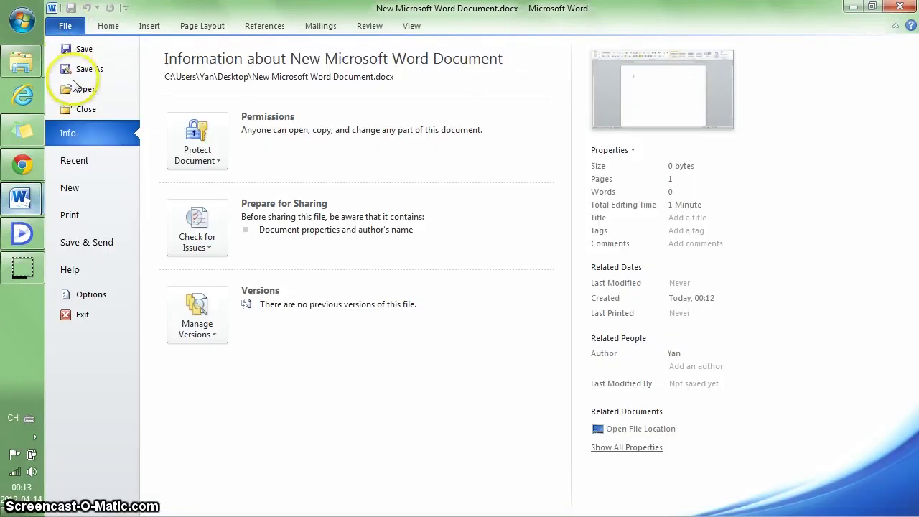
{"action": "left_click", "coordinate": [70, 188]}
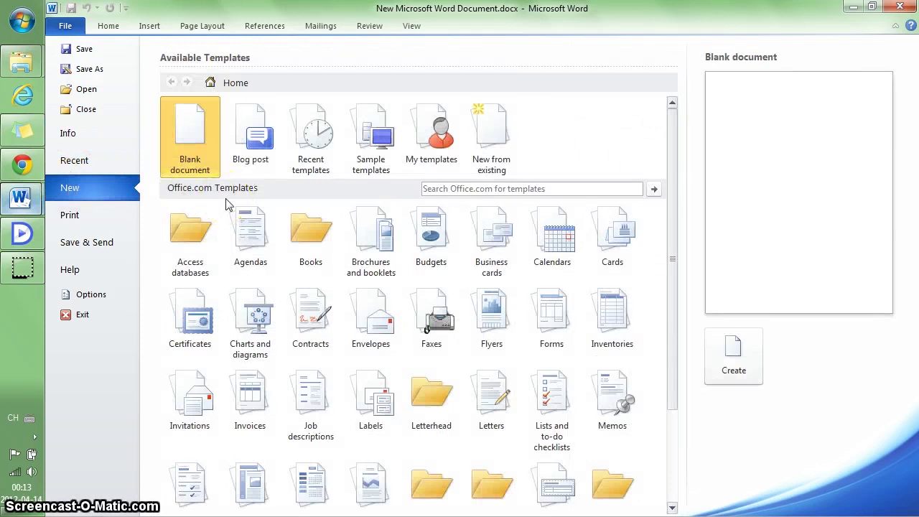
{"action": "left_click", "coordinate": [388, 269]}
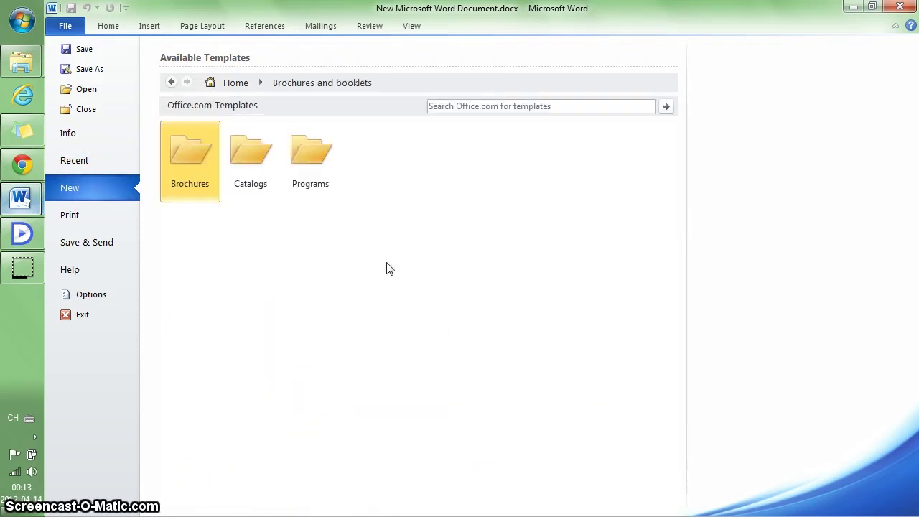
{"action": "left_click", "coordinate": [196, 185]}
{"action": "left_click", "coordinate": [190, 168]}
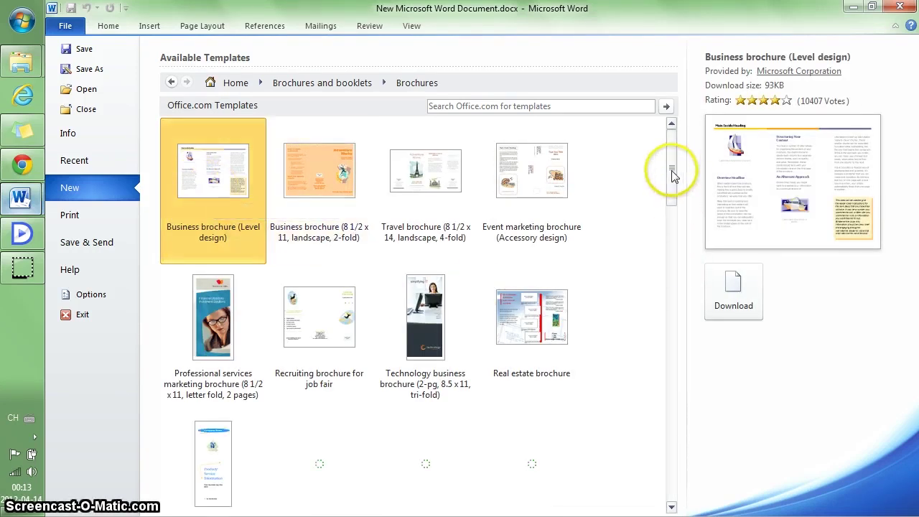
Step: Preview the Real estate and 2-fold Business brochures, and create a document from the Business brochure (Level design) template
{"action": "left_click_drag", "start_coordinate": [671, 170], "coordinate": [672, 187]}
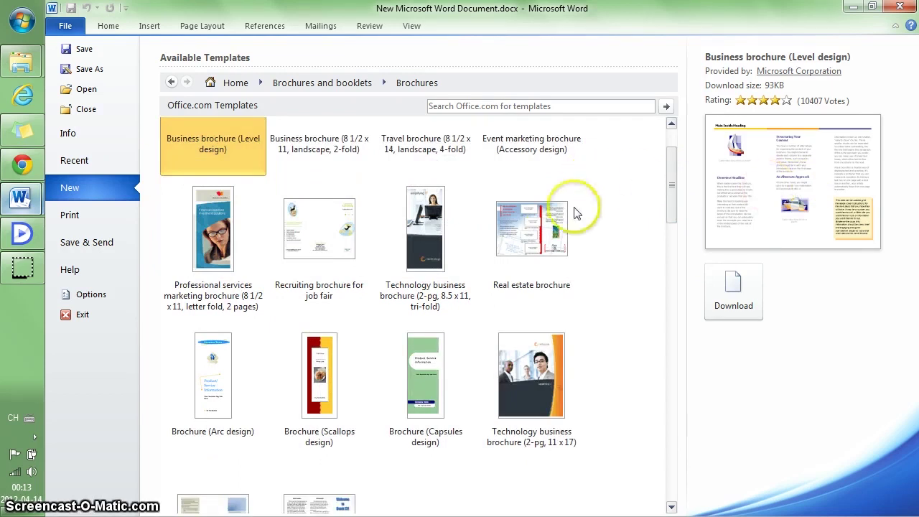
{"action": "left_click", "coordinate": [549, 242]}
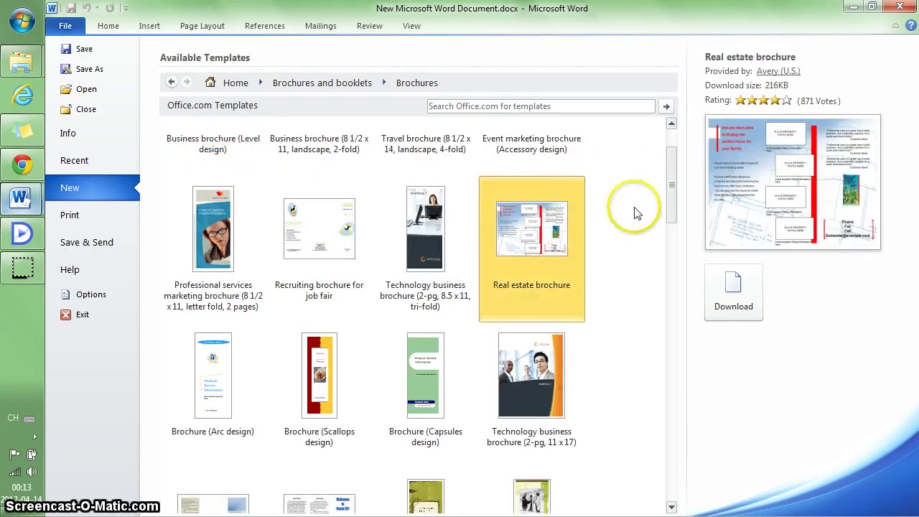
{"action": "left_click_drag", "start_coordinate": [667, 164], "coordinate": [667, 144]}
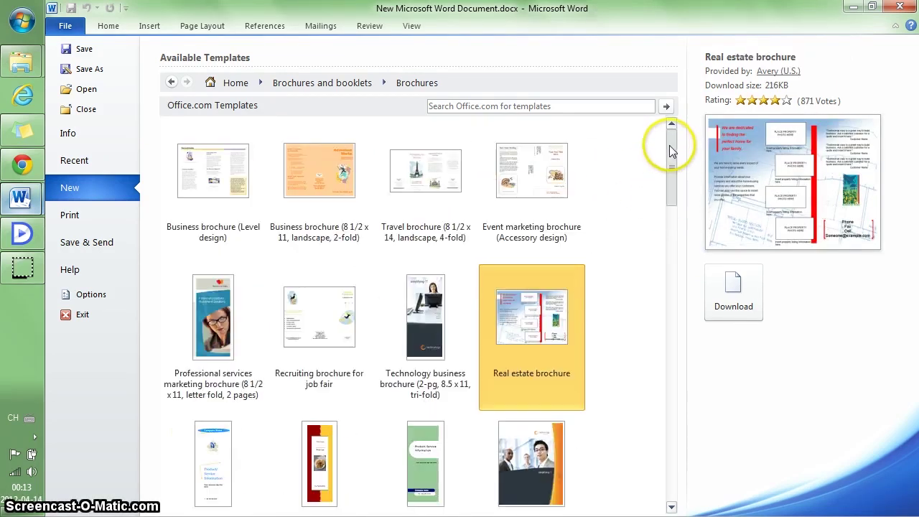
{"action": "left_click", "coordinate": [300, 171]}
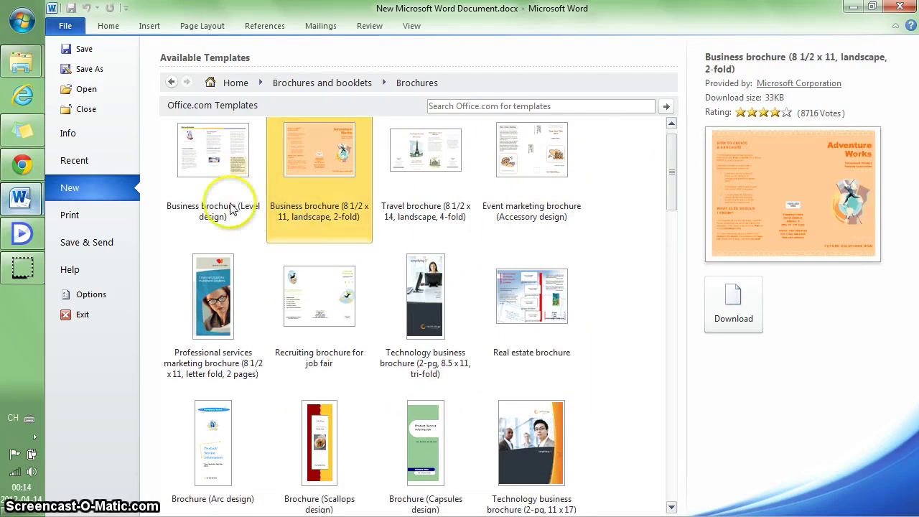
{"action": "left_click", "coordinate": [206, 202]}
{"action": "double_click", "coordinate": [206, 202]}
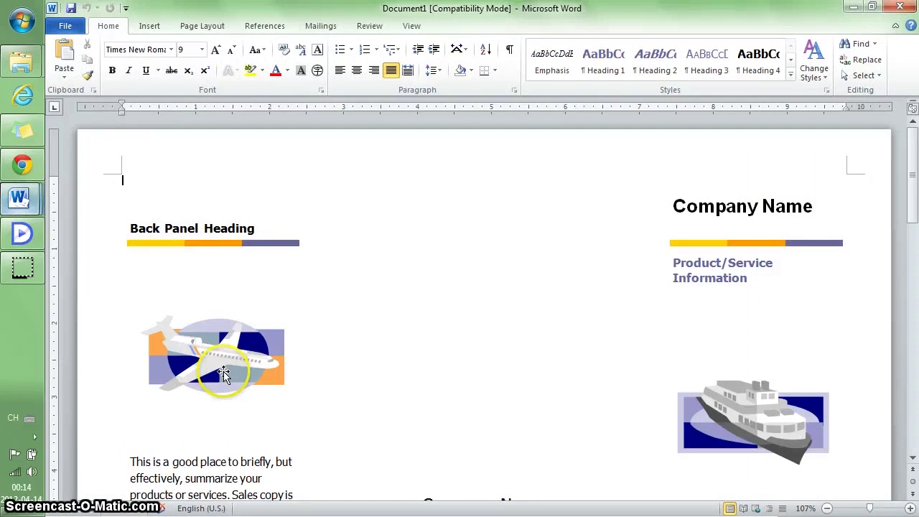
Step: Examine the brochure template's pictures, text boxes and company contact block on the first page and the layout of the inside page
{"action": "scroll", "coordinate": [227, 368], "scroll_direction": "down", "scroll_amount": 2}
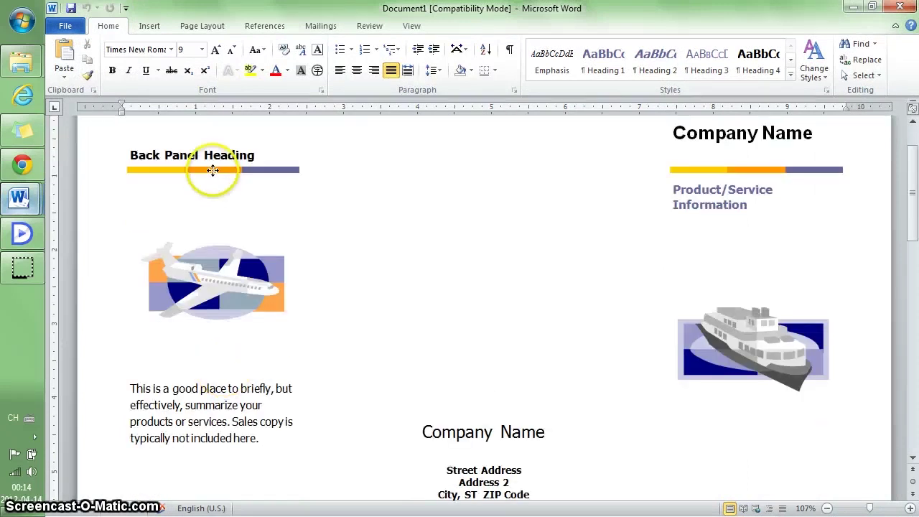
{"action": "left_click", "coordinate": [208, 274]}
{"action": "scroll", "coordinate": [208, 276], "scroll_direction": "down", "scroll_amount": 1}
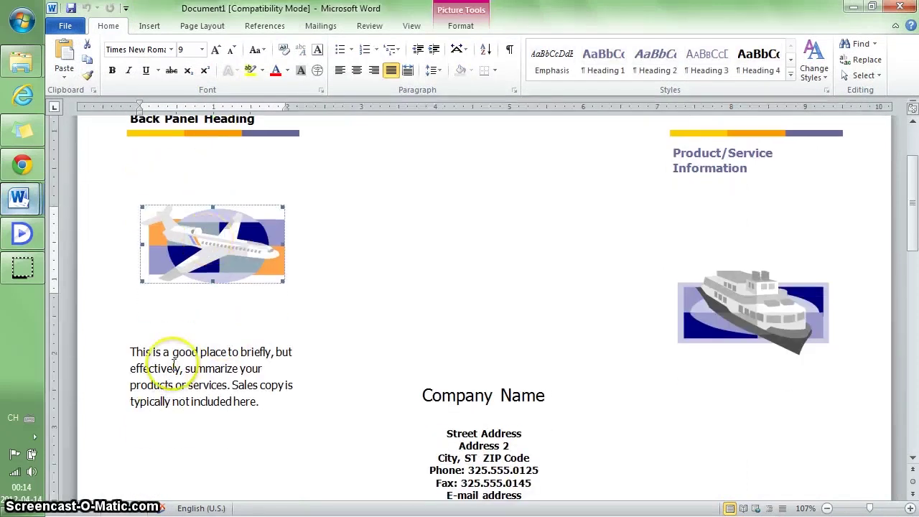
{"action": "left_click", "coordinate": [173, 352]}
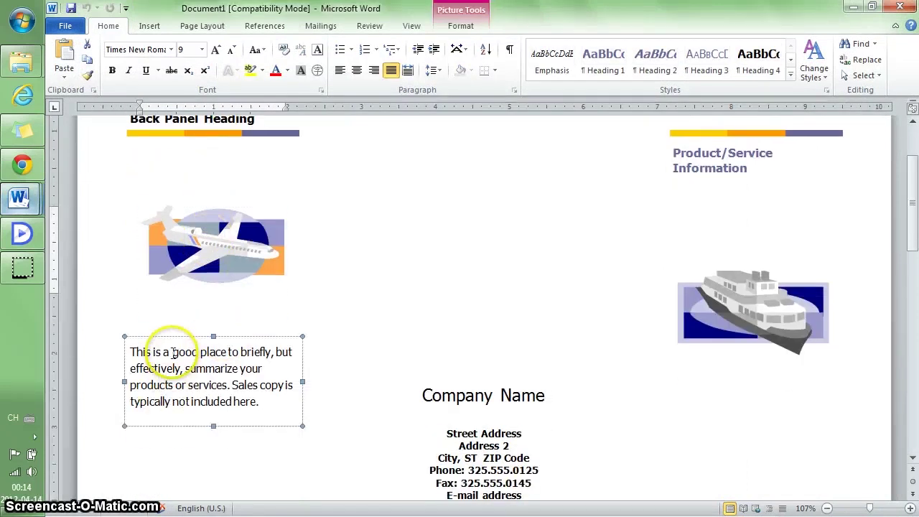
{"action": "left_click", "coordinate": [503, 394]}
{"action": "left_click", "coordinate": [491, 445]}
{"action": "scroll", "coordinate": [491, 445], "scroll_direction": "down", "scroll_amount": 2}
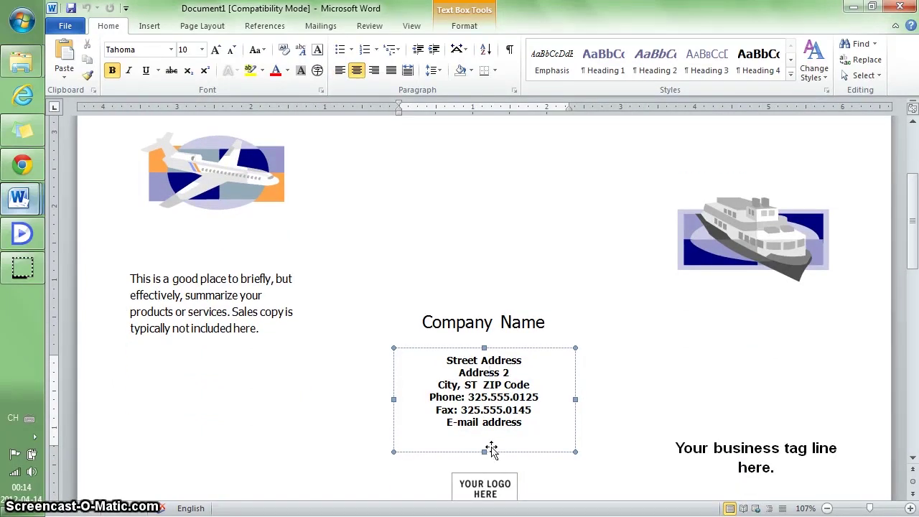
{"action": "scroll", "coordinate": [491, 448], "scroll_direction": "down", "scroll_amount": 9}
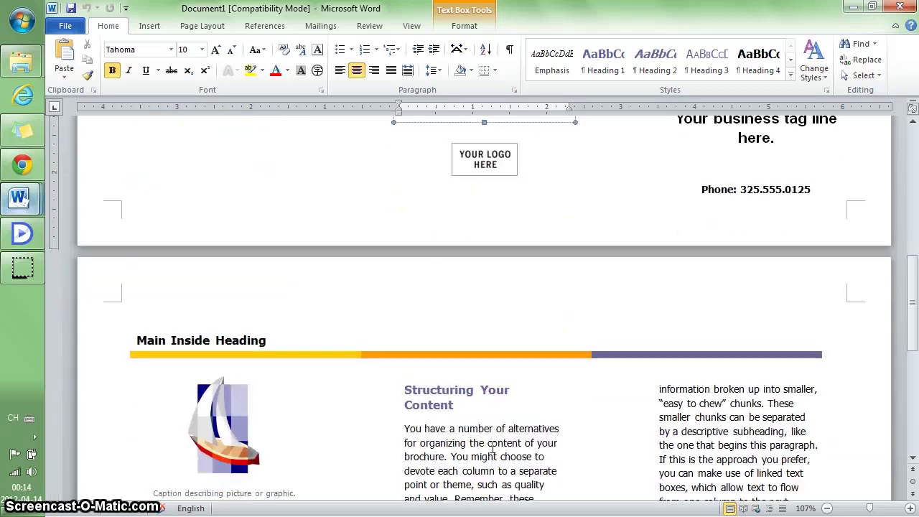
{"action": "scroll", "coordinate": [492, 448], "scroll_direction": "down", "scroll_amount": 6}
{"action": "scroll", "coordinate": [491, 446], "scroll_direction": "down", "scroll_amount": 2}
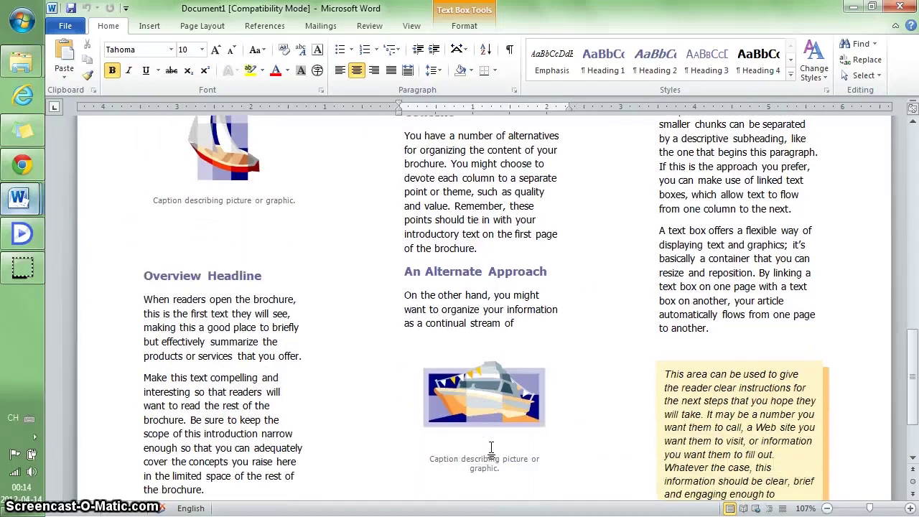
{"action": "scroll", "coordinate": [491, 449], "scroll_direction": "down", "scroll_amount": 3}
{"action": "left_click", "coordinate": [808, 397]}
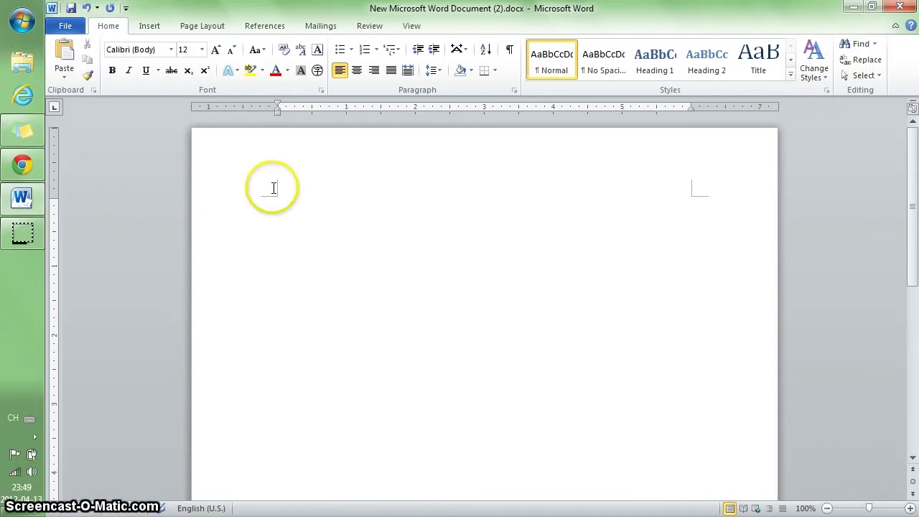
Step: Set the blank document's page to Landscape orientation with Moderate margins
{"action": "left_click", "coordinate": [203, 26]}
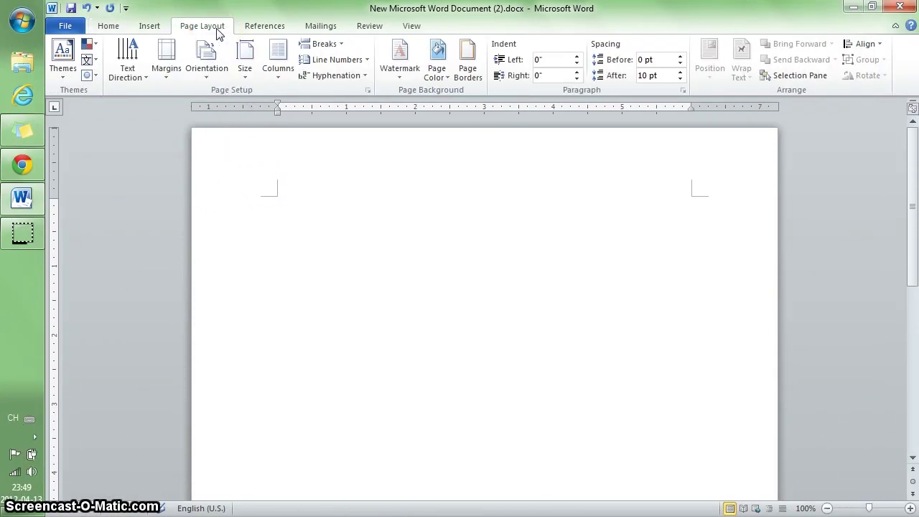
{"action": "left_click", "coordinate": [206, 75]}
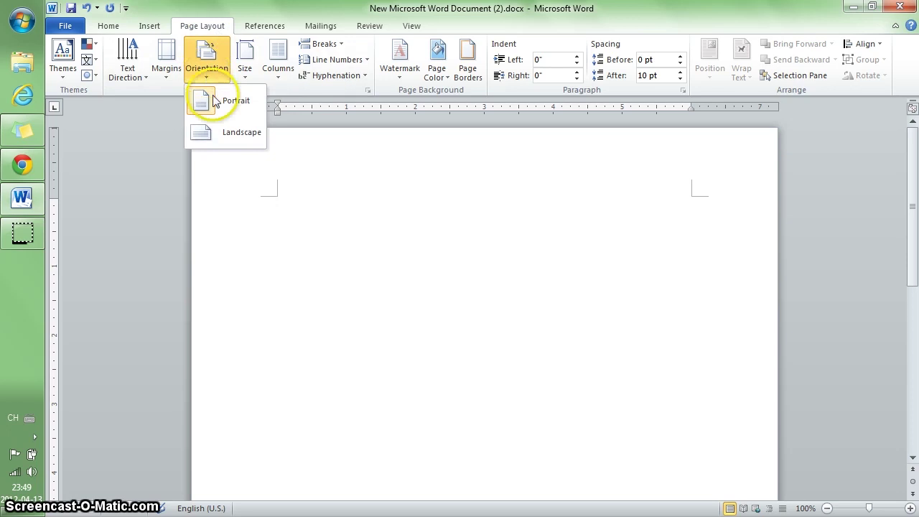
{"action": "left_click", "coordinate": [203, 137]}
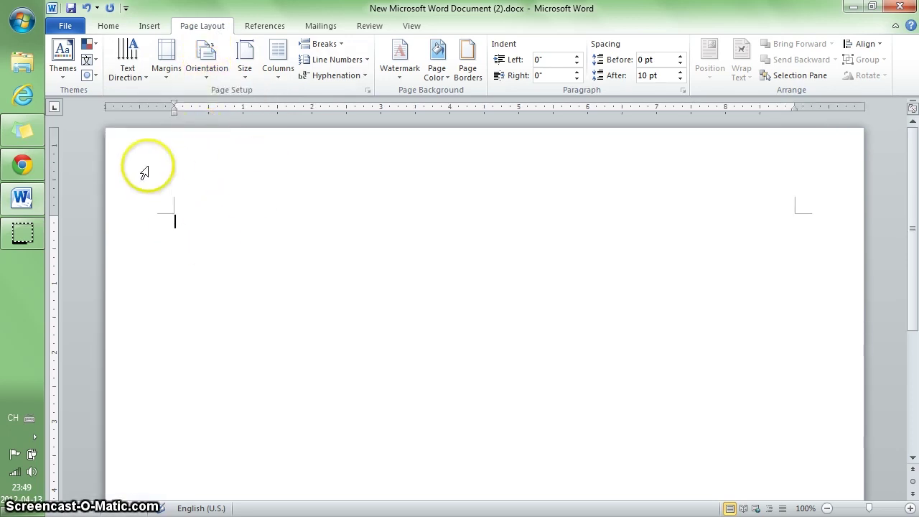
{"action": "left_click", "coordinate": [164, 71]}
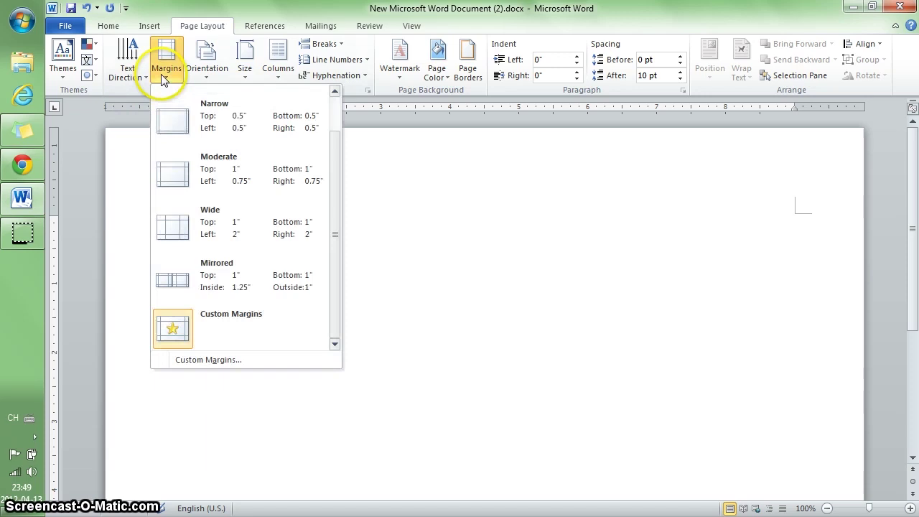
{"action": "left_click", "coordinate": [165, 178]}
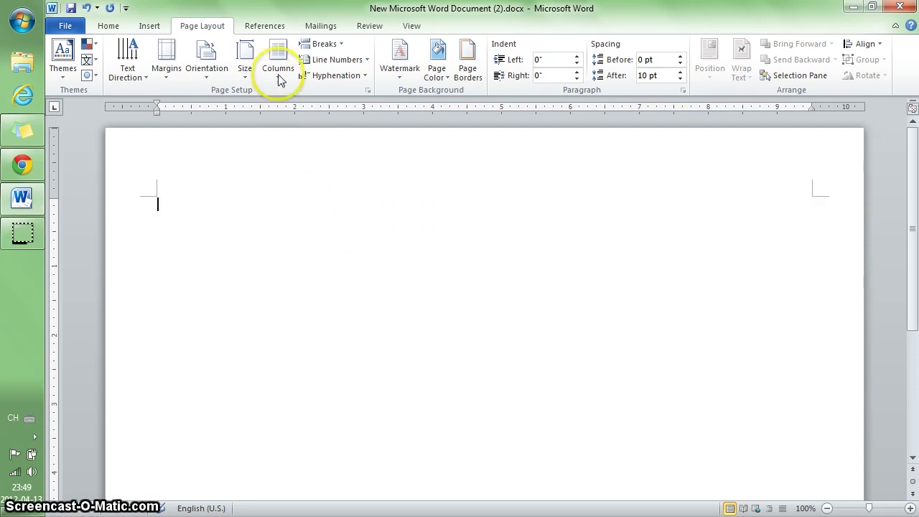
Step: Draw a rectangle about 3.95" wide and 2.59" high from the upper-left margin corner of the page
{"action": "left_click", "coordinate": [149, 27]}
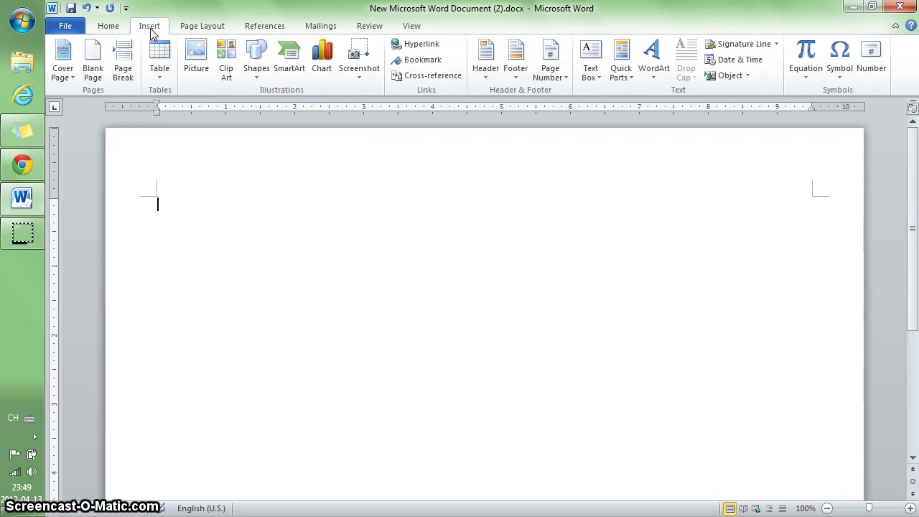
{"action": "left_click", "coordinate": [257, 77]}
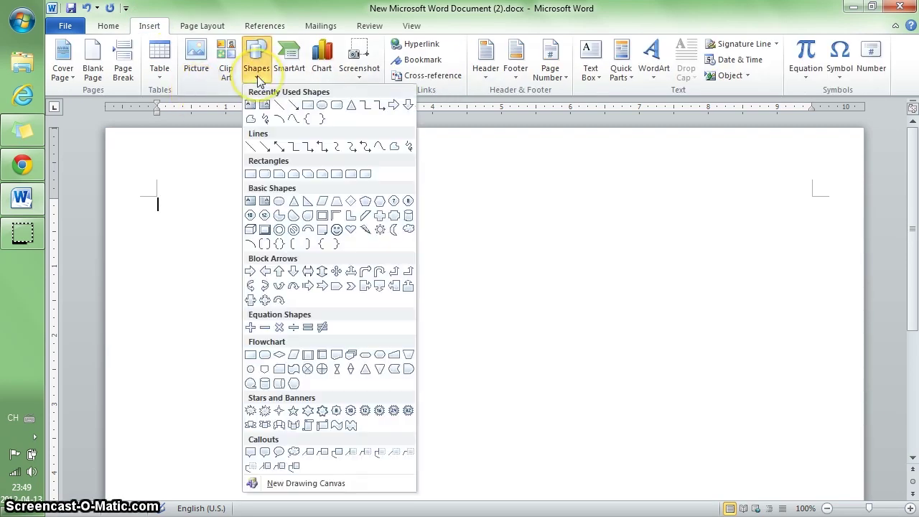
{"action": "left_click", "coordinate": [307, 105]}
{"action": "mouse_move", "coordinate": [158, 201]}
{"action": "left_mouse_down"}
{"action": "mouse_move", "coordinate": [362, 371]}
{"action": "mouse_move", "coordinate": [433, 380]}
{"action": "left_mouse_up"}
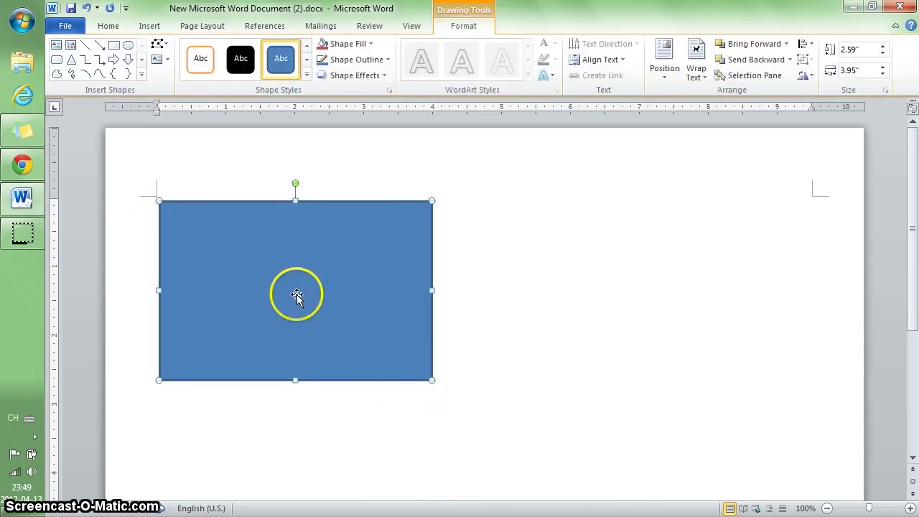
Step: Apply the aqua shape style from the fifth row of the preset styles to the rectangle
{"action": "left_click", "coordinate": [286, 59]}
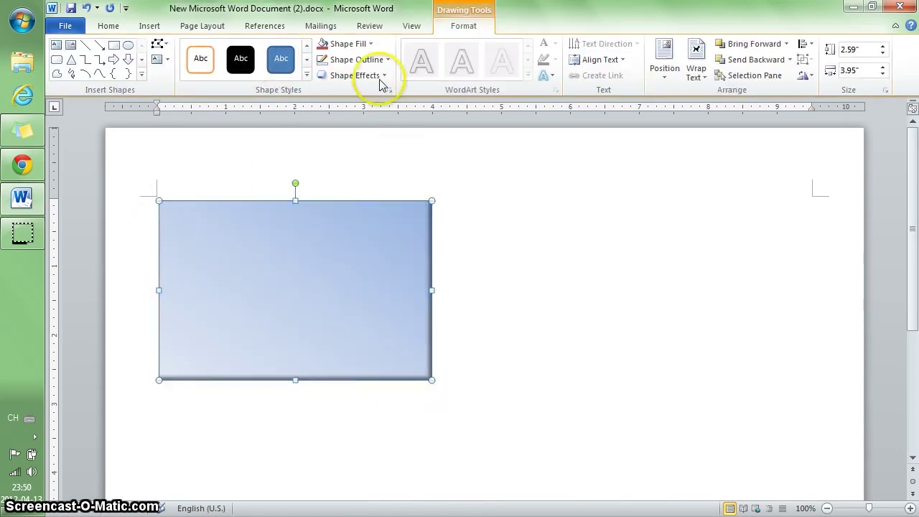
{"action": "left_click", "coordinate": [306, 74]}
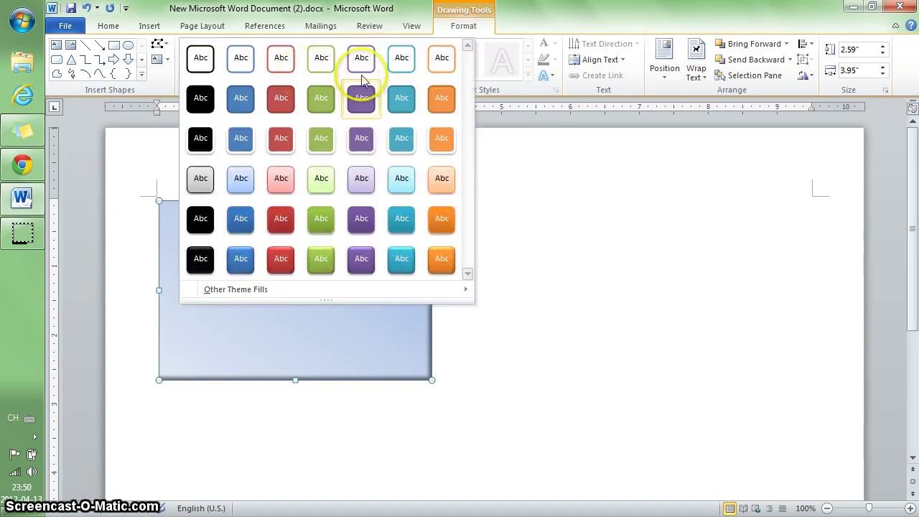
{"action": "left_click", "coordinate": [404, 222]}
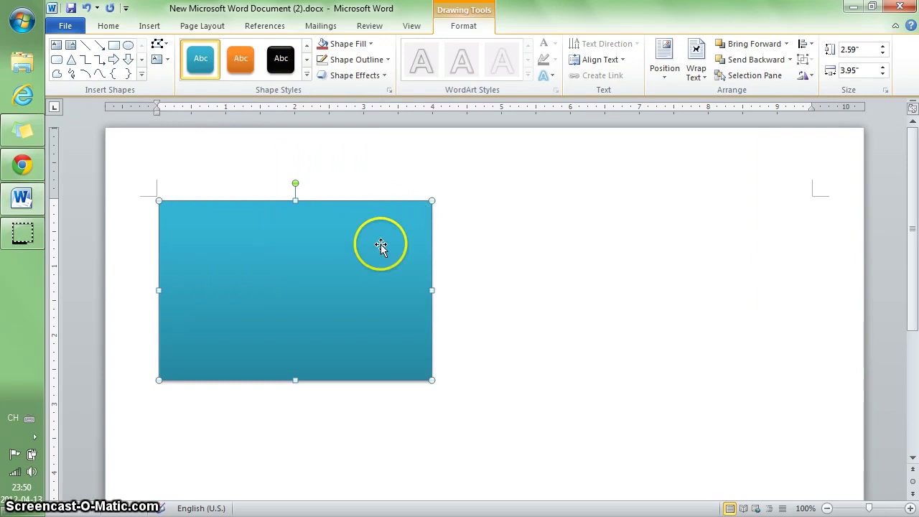
Step: Fill the rectangle with the gradient variation running from dark at its upper edge to light at its lower edge
{"action": "left_click", "coordinate": [367, 44]}
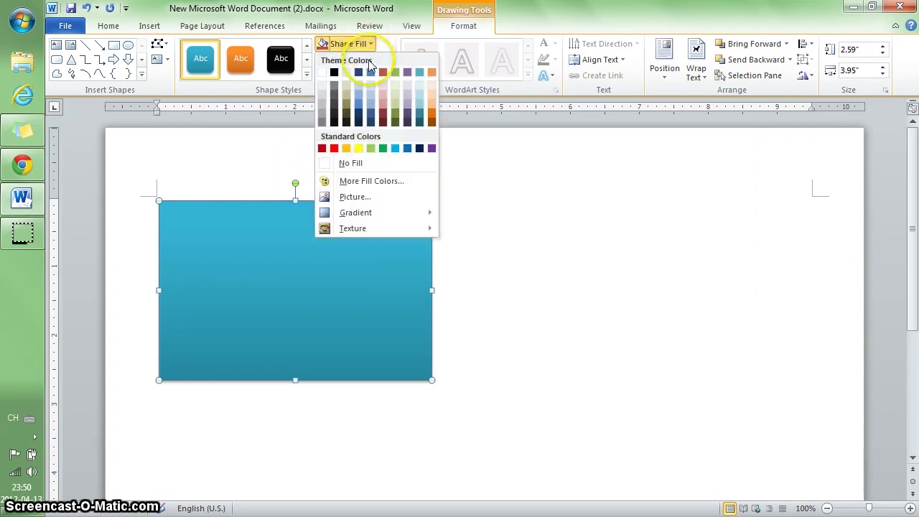
{"action": "mouse_move", "coordinate": [362, 214]}
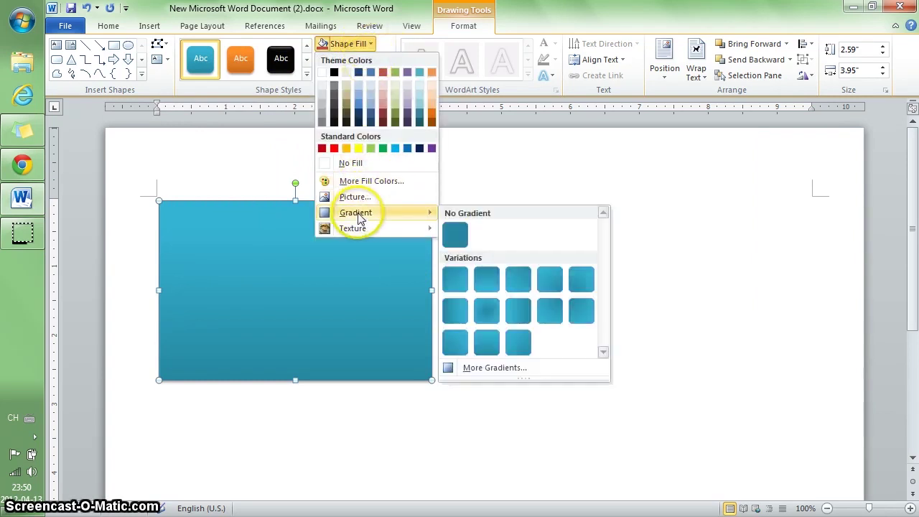
{"action": "left_click", "coordinate": [491, 284]}
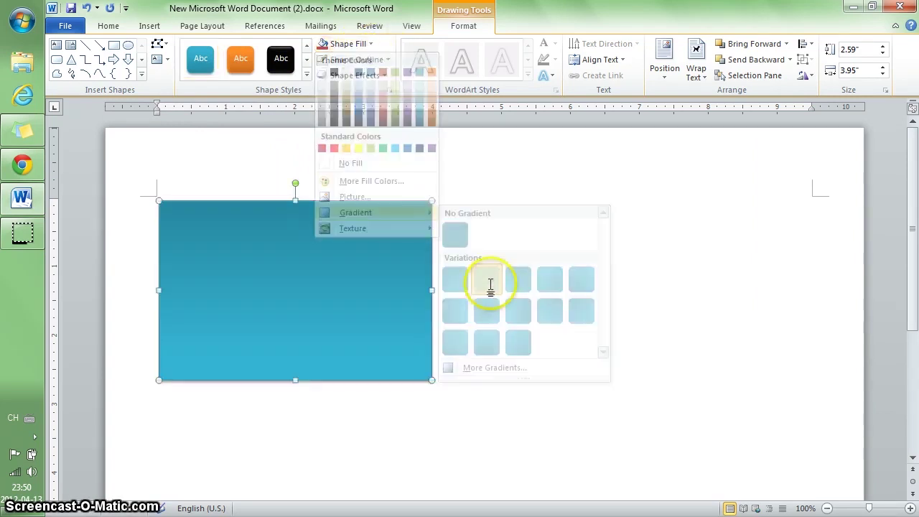
Step: Remove the rectangle's outline and give it an inner shadow along its right edge
{"action": "left_click", "coordinate": [352, 60]}
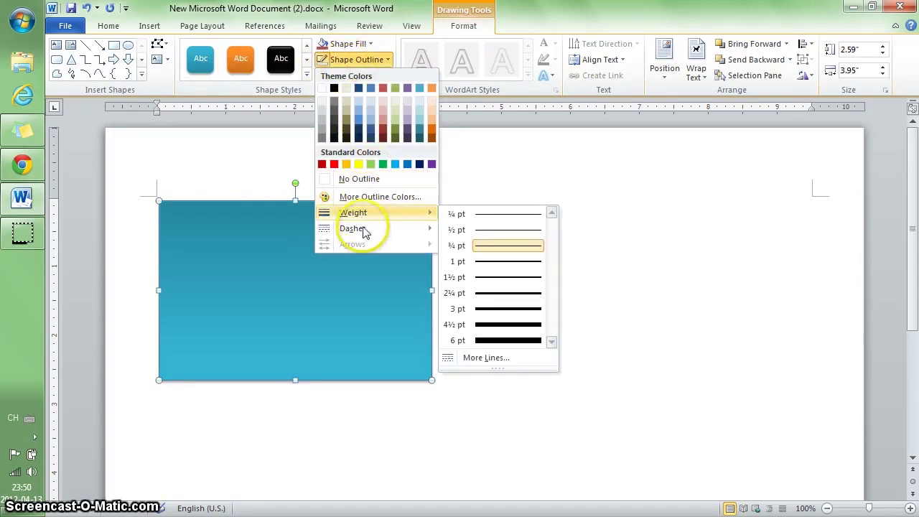
{"action": "left_click", "coordinate": [346, 180]}
{"action": "left_click", "coordinate": [357, 78]}
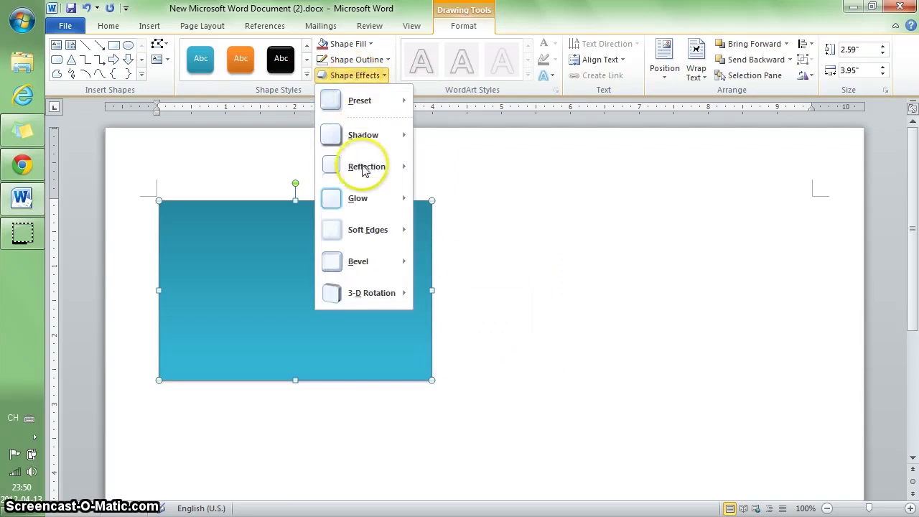
{"action": "mouse_move", "coordinate": [364, 138]}
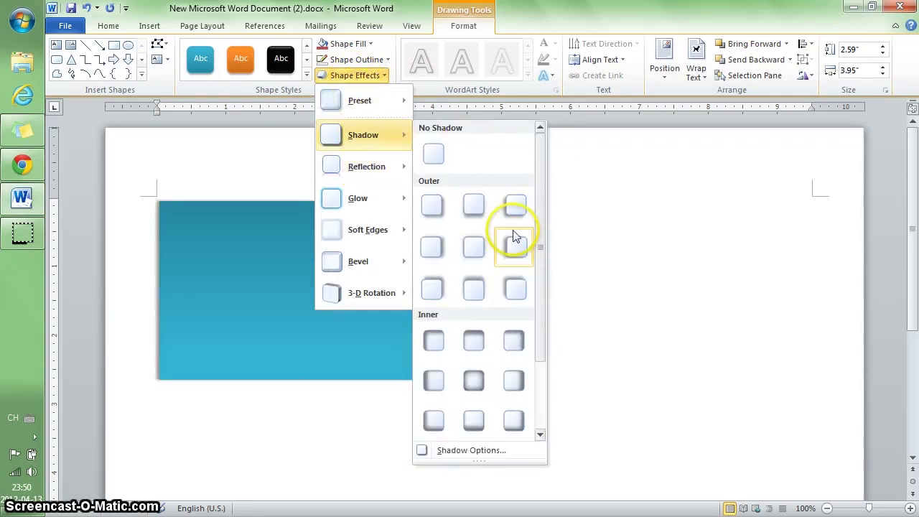
{"action": "left_click", "coordinate": [514, 381]}
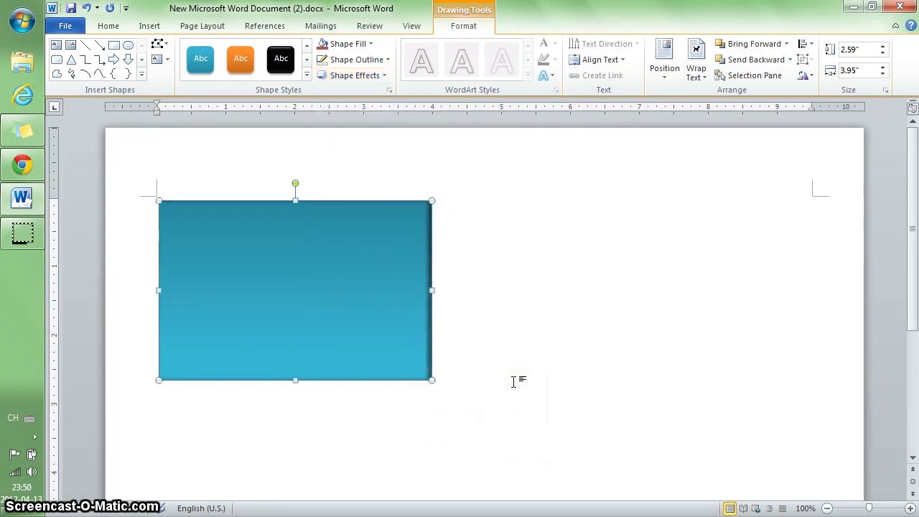
Step: Soften and enlarge the rectangle's inner shadow with a 29 pt blur, 52° angle and 28 pt distance
{"action": "right_click", "coordinate": [316, 289]}
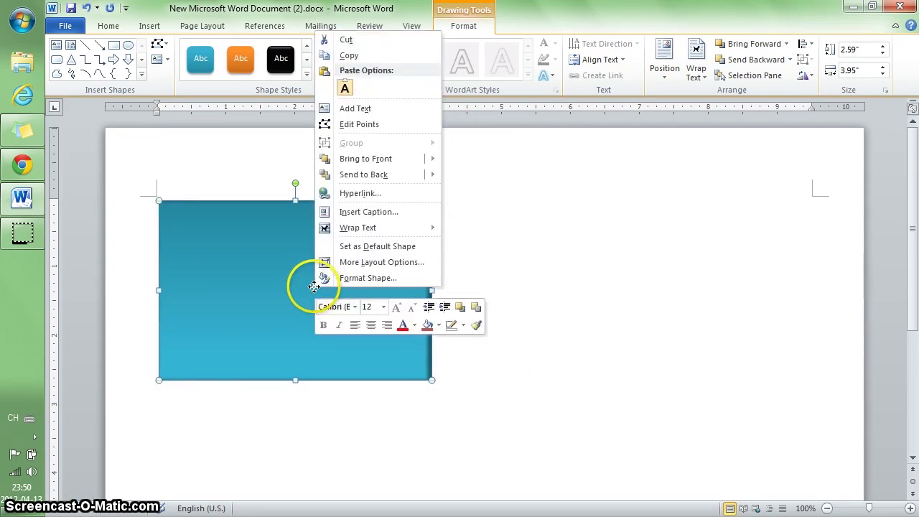
{"action": "left_click", "coordinate": [364, 280]}
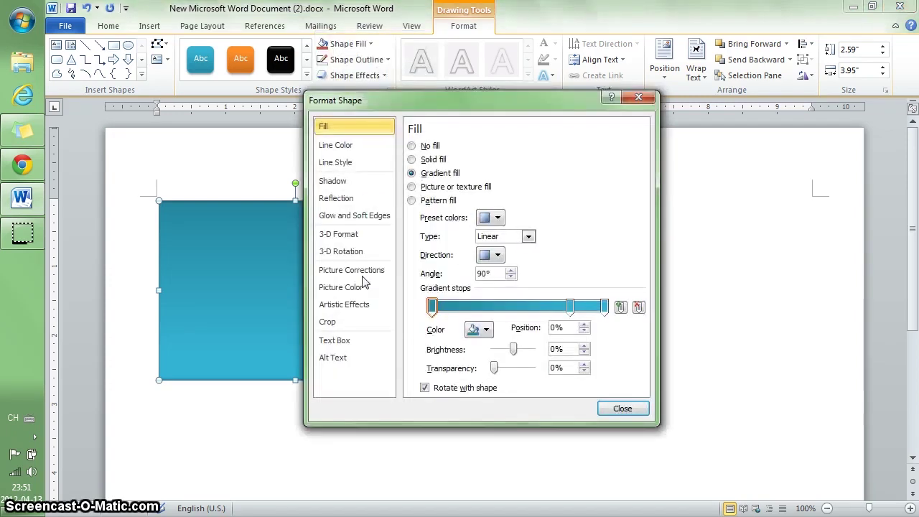
{"action": "left_click", "coordinate": [359, 147]}
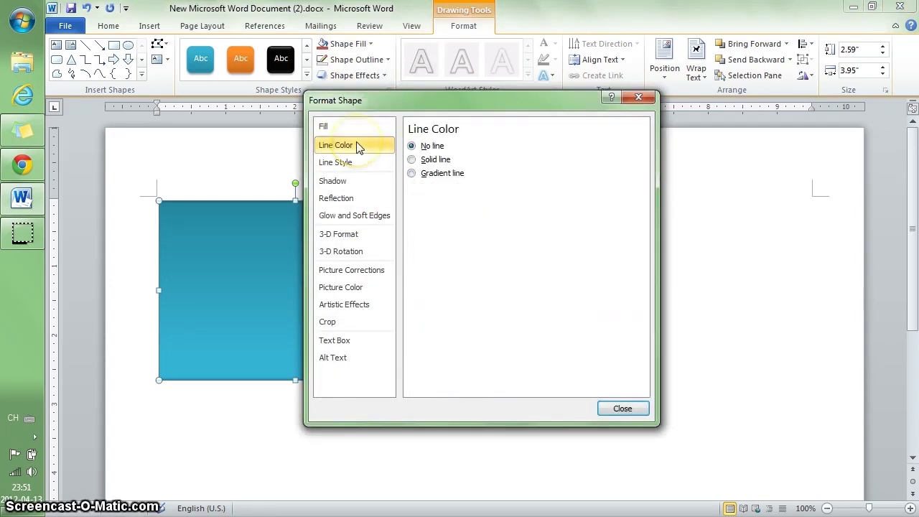
{"action": "left_click", "coordinate": [350, 126]}
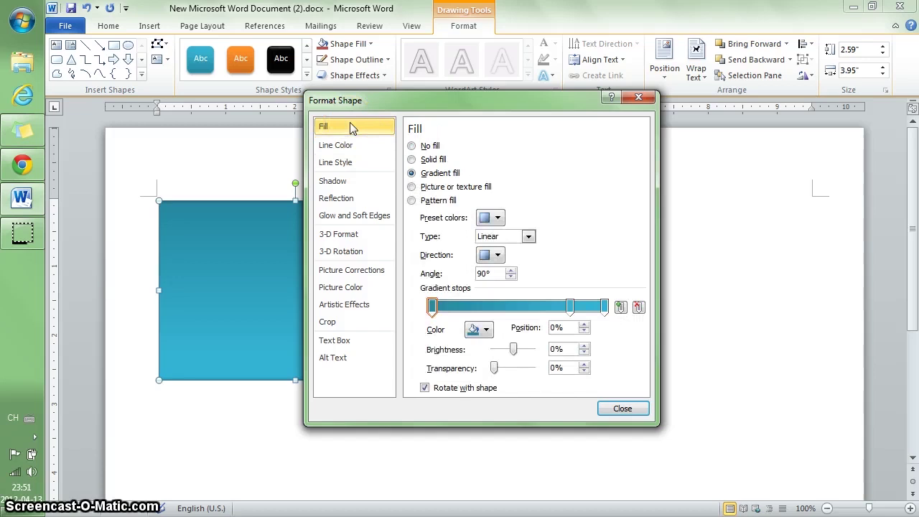
{"action": "left_click", "coordinate": [338, 162]}
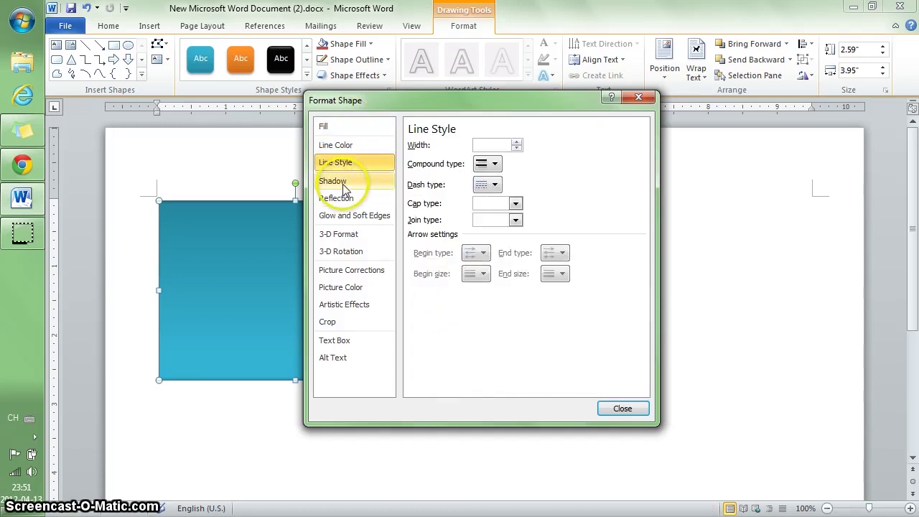
{"action": "left_click", "coordinate": [338, 181]}
{"action": "left_click_drag", "start_coordinate": [485, 107], "coordinate": [651, 108]}
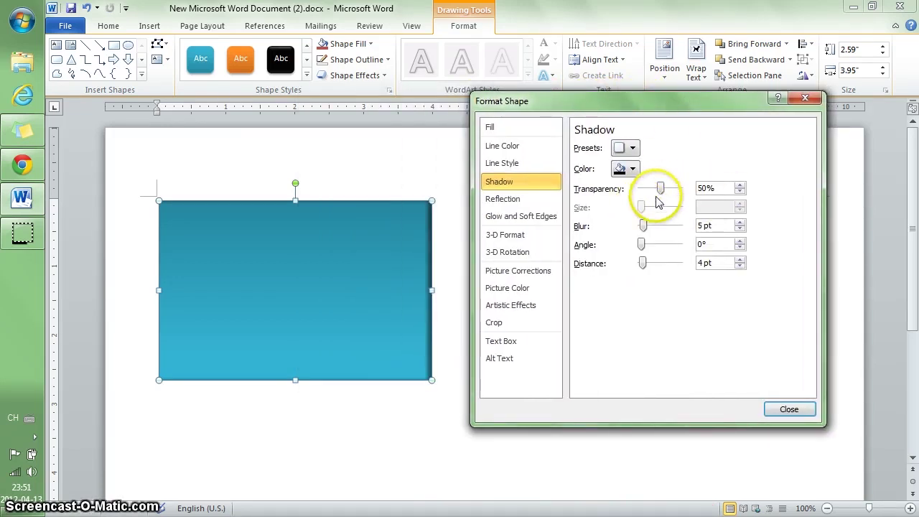
{"action": "left_click_drag", "start_coordinate": [644, 226], "coordinate": [653, 227]}
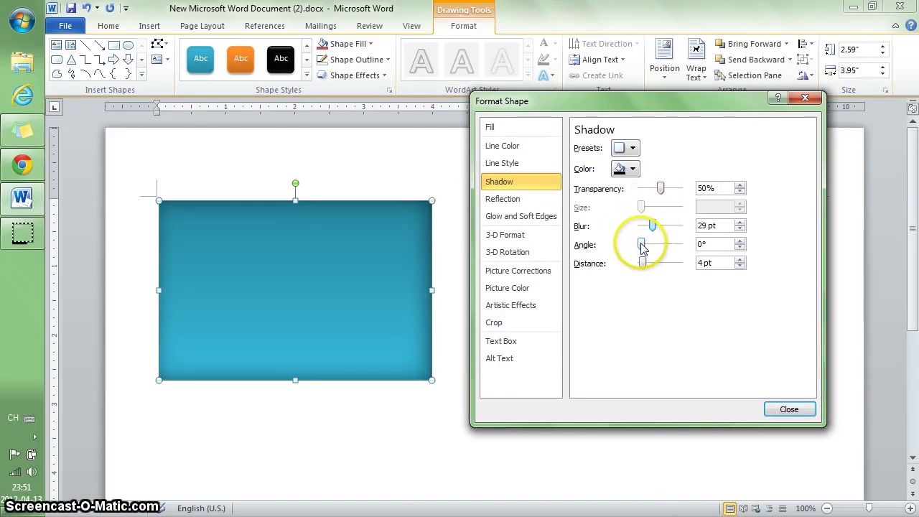
{"action": "mouse_move", "coordinate": [642, 245]}
{"action": "left_mouse_down"}
{"action": "mouse_move", "coordinate": [664, 249]}
{"action": "mouse_move", "coordinate": [648, 248]}
{"action": "mouse_move", "coordinate": [660, 263]}
{"action": "mouse_move", "coordinate": [641, 262]}
{"action": "mouse_move", "coordinate": [652, 267]}
{"action": "mouse_move", "coordinate": [655, 231]}
{"action": "mouse_move", "coordinate": [649, 248]}
{"action": "left_mouse_up"}
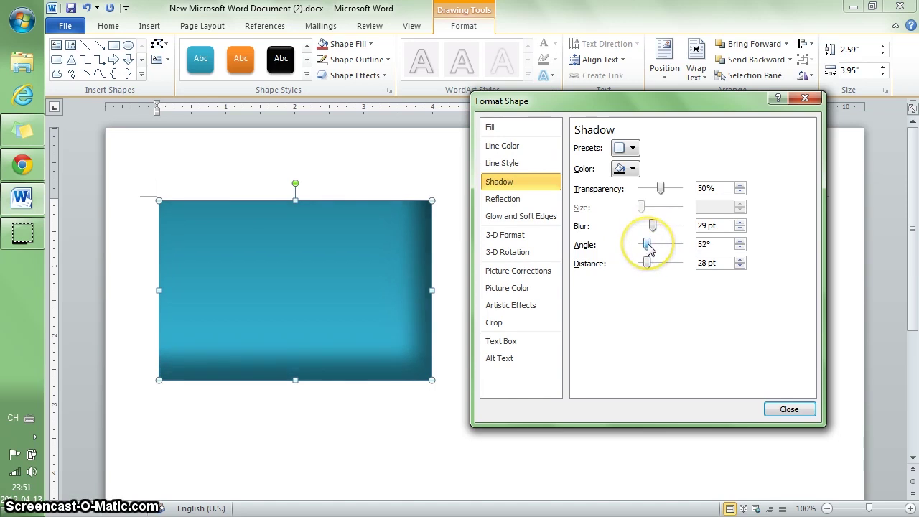
{"action": "left_click", "coordinate": [787, 411]}
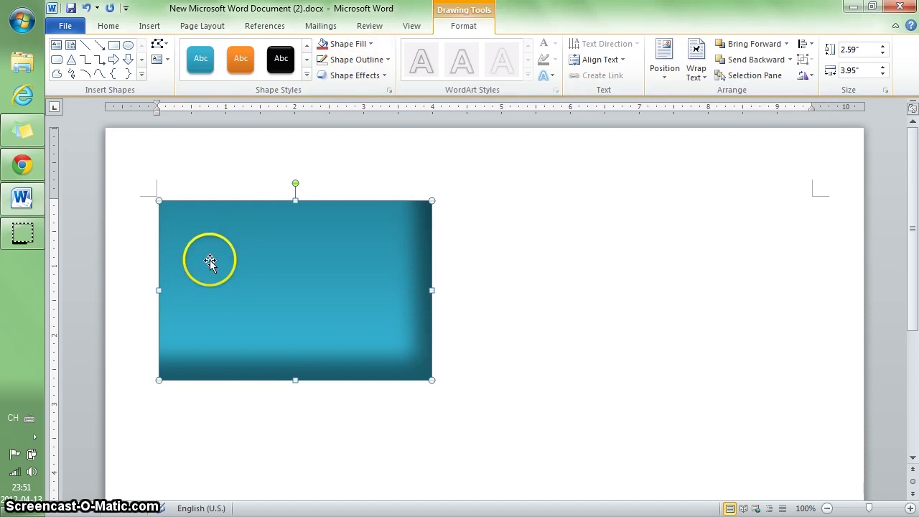
Step: Add the text "Let's see" inside the rectangle, running horizontally and aligned to the shape's top
{"action": "right_click", "coordinate": [267, 271]}
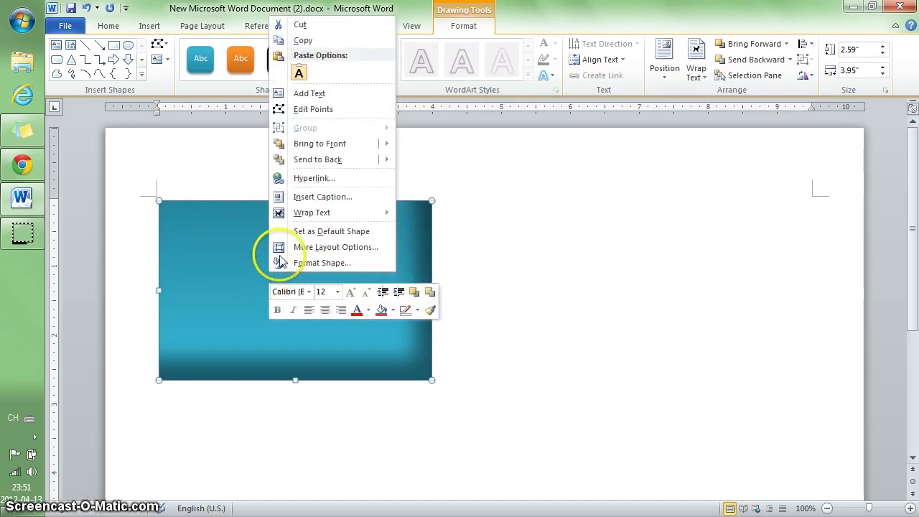
{"action": "left_click", "coordinate": [320, 95]}
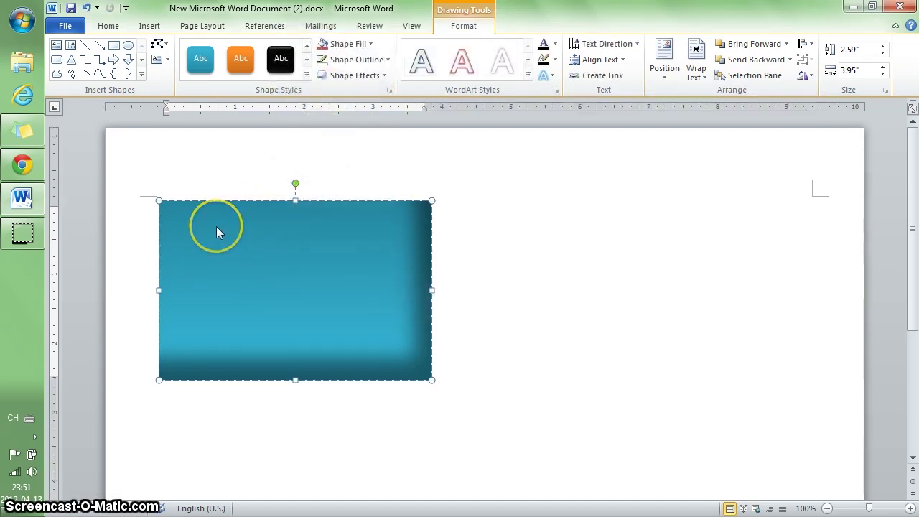
{"action": "left_click", "coordinate": [600, 46]}
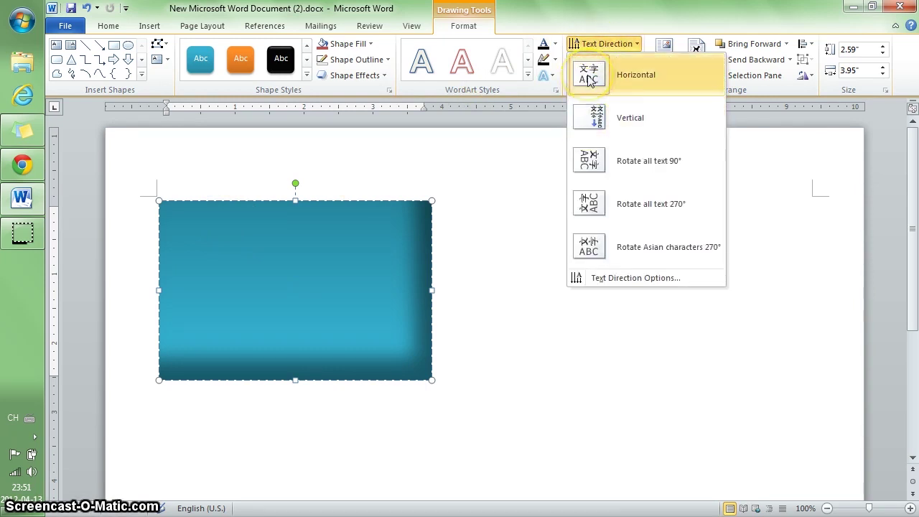
{"action": "left_click", "coordinate": [588, 76]}
{"action": "left_click", "coordinate": [601, 59]}
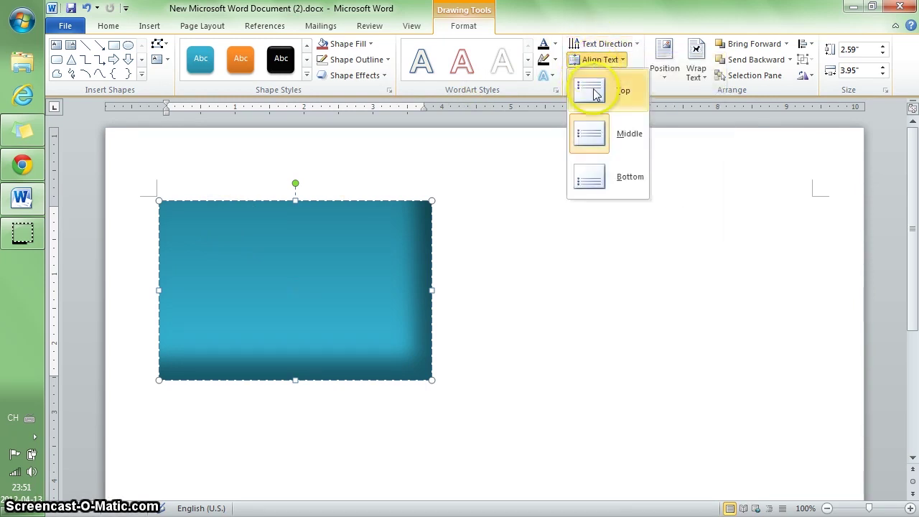
{"action": "left_click", "coordinate": [341, 238]}
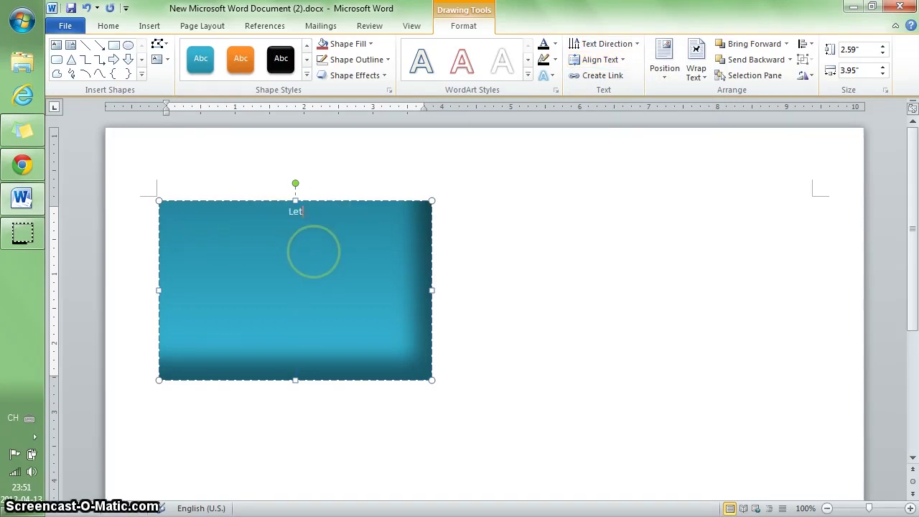
{"action": "type", "text": "Let's se"}
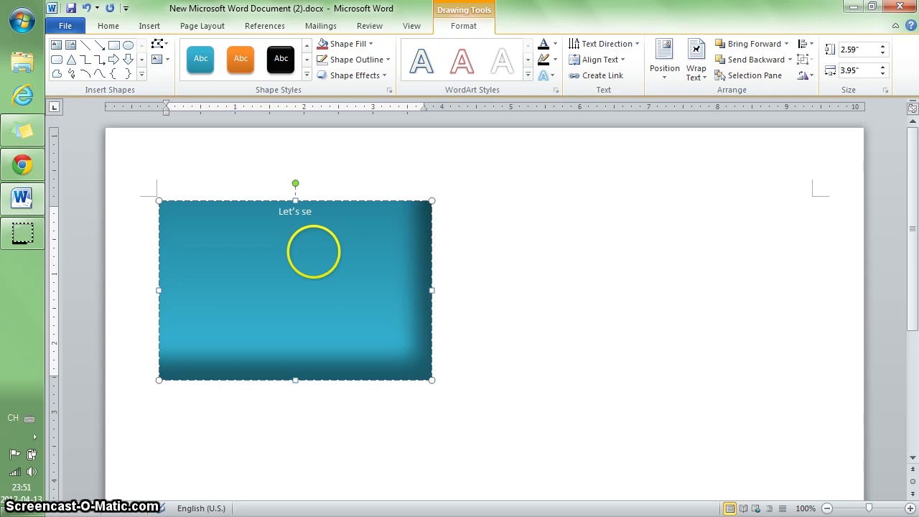
{"action": "type", "text": "e"}
Step: Enlarge the "Let's see" heading to 16 pt and set its paragraph spacing after to 0 pt
{"action": "left_click_drag", "start_coordinate": [322, 207], "coordinate": [280, 208]}
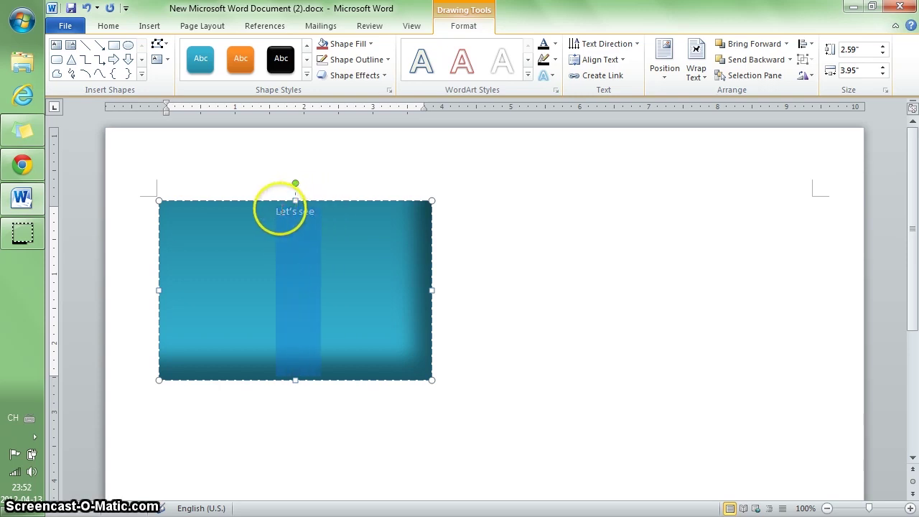
{"action": "left_click", "coordinate": [108, 25]}
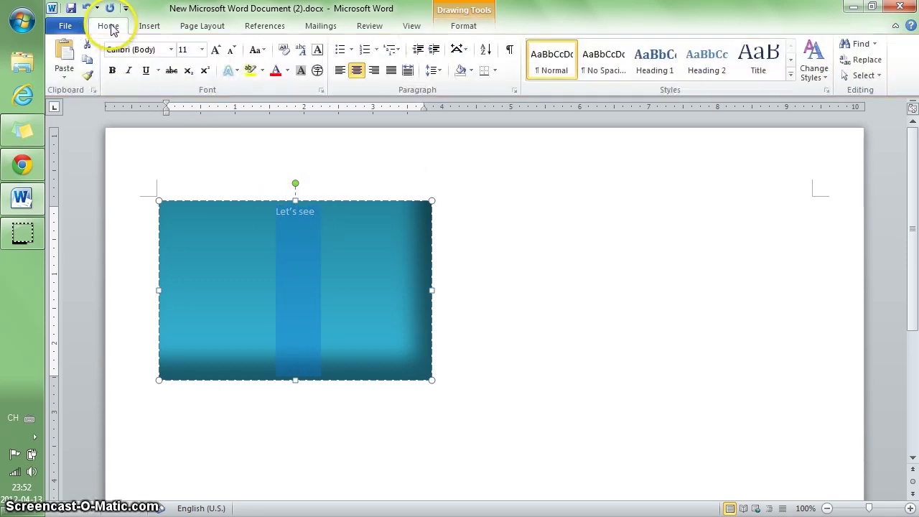
{"action": "left_click", "coordinate": [217, 52]}
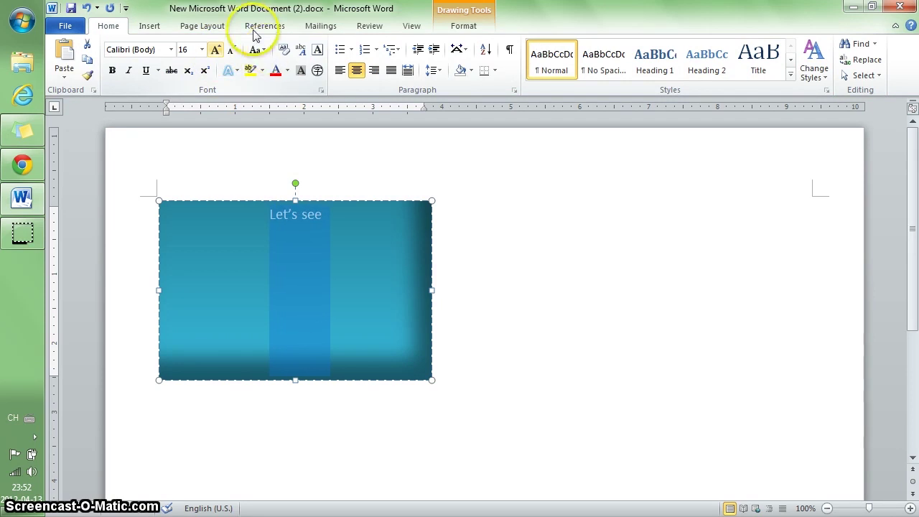
{"action": "left_click", "coordinate": [204, 26]}
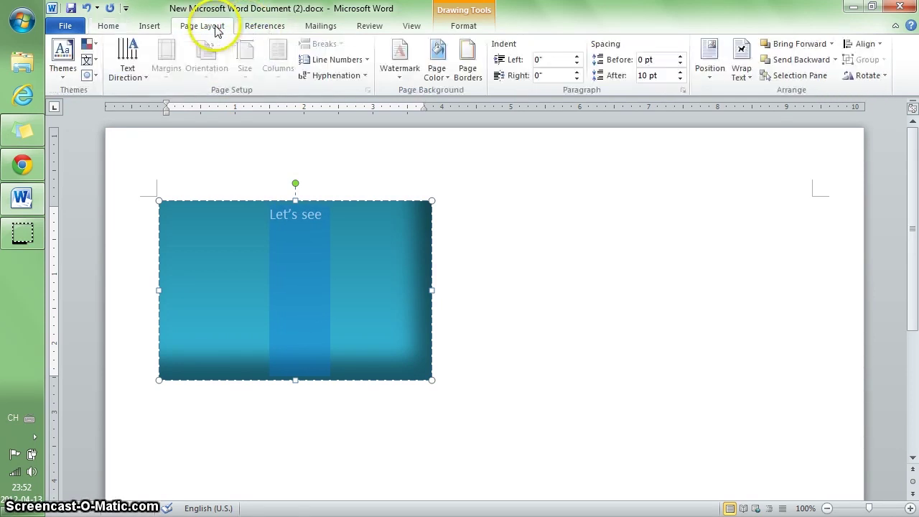
{"action": "left_click", "coordinate": [680, 78]}
{"action": "left_click", "coordinate": [326, 239]}
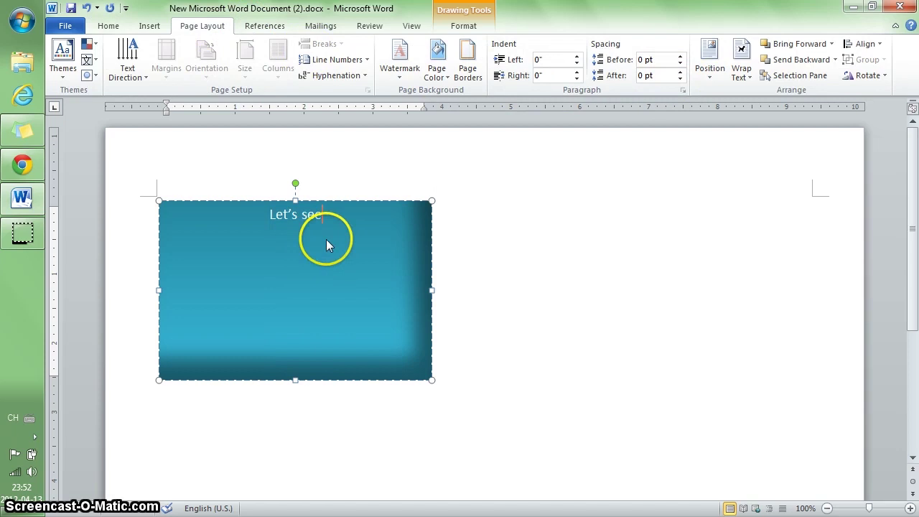
{"action": "left_click_drag", "start_coordinate": [329, 212], "coordinate": [251, 211]}
{"action": "left_click", "coordinate": [295, 259]}
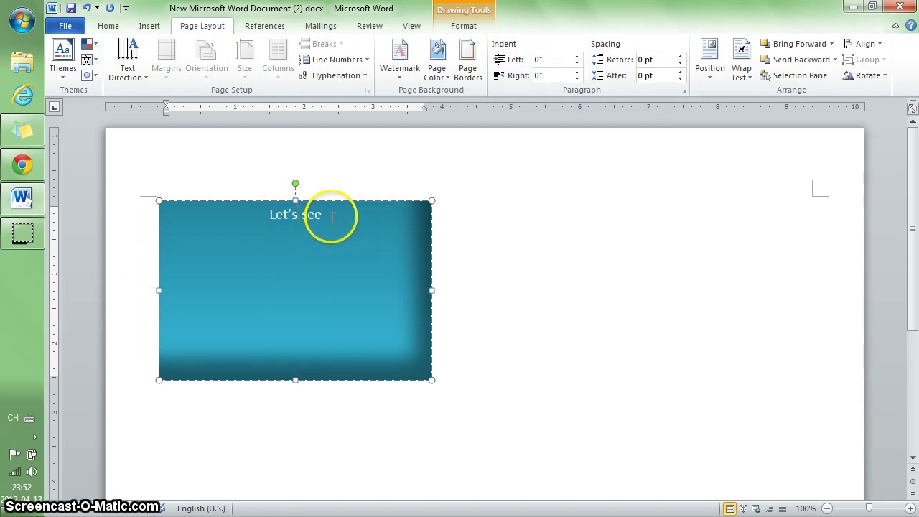
Step: Copy the opening Lorem Ipsum text through "Mae" from the lipsum.com page in Chrome and paste it below the heading in Word
{"action": "left_click", "coordinate": [22, 164]}
{"action": "key", "text": "ctrl+Tab"}
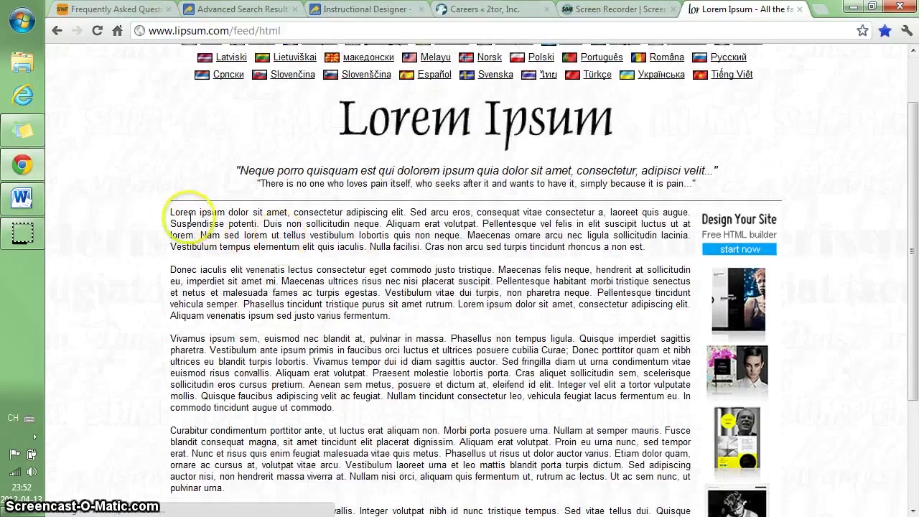
{"action": "left_click_drag", "start_coordinate": [170, 212], "coordinate": [485, 239]}
{"action": "key", "text": "ctrl+c"}
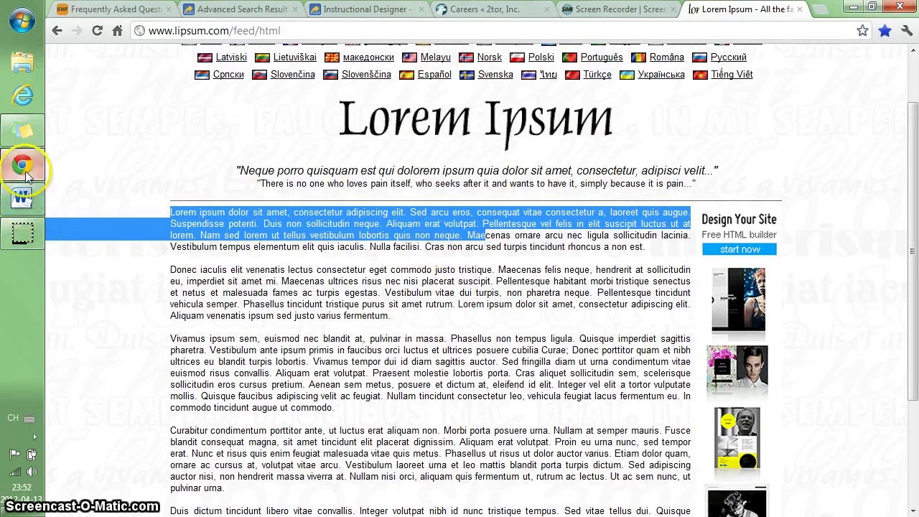
{"action": "left_click", "coordinate": [23, 196]}
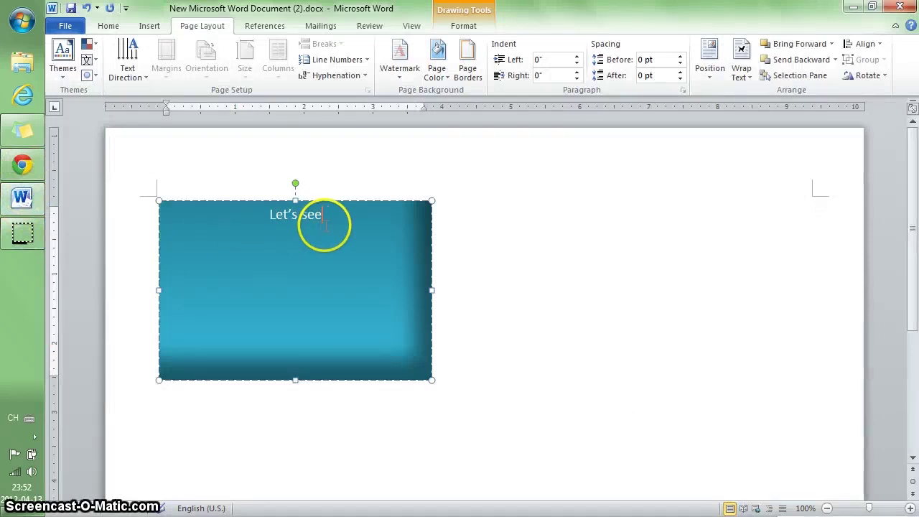
{"action": "key", "text": "ctrl+v"}
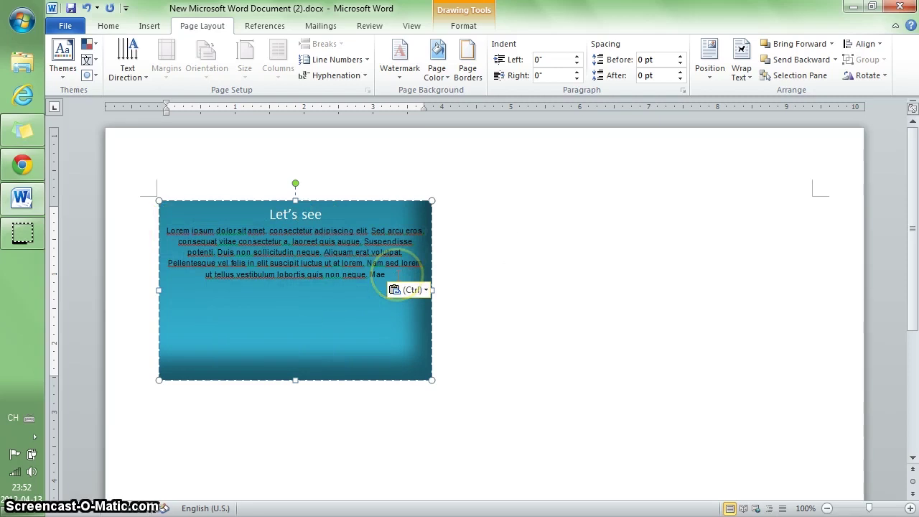
Step: Shrink the rectangle to about 2.9" wide and 1.7" high so it fits closely around its text
{"action": "left_click_drag", "start_coordinate": [429, 378], "coordinate": [361, 339]}
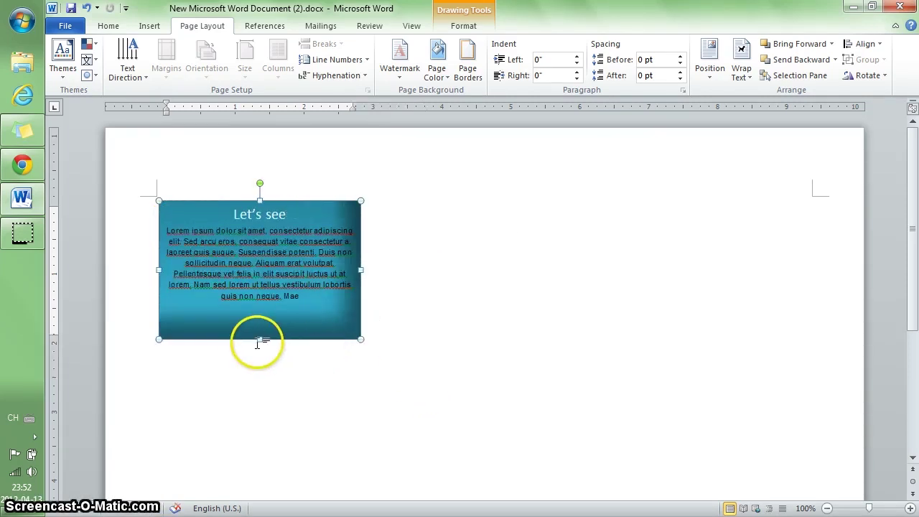
{"action": "left_click_drag", "start_coordinate": [259, 338], "coordinate": [260, 316]}
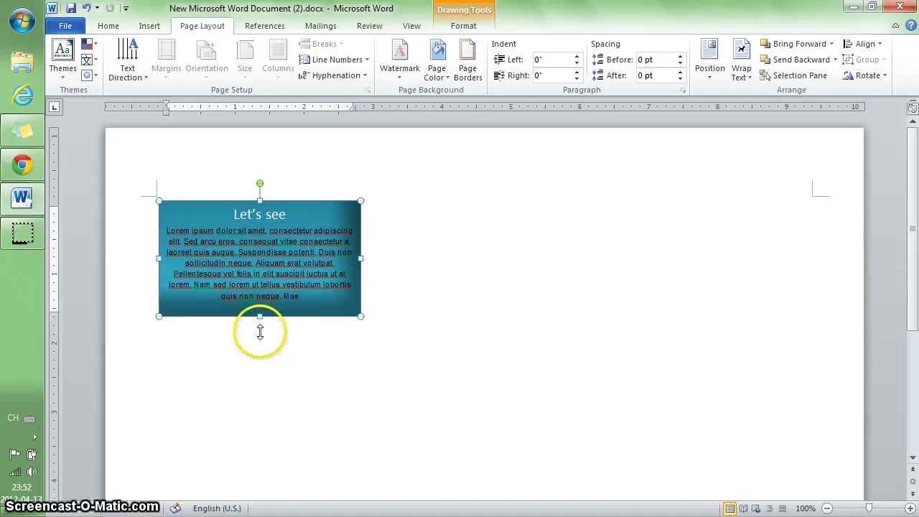
{"action": "left_click", "coordinate": [258, 357]}
{"action": "scroll", "coordinate": [234, 330], "scroll_direction": "down", "scroll_amount": 2}
{"action": "scroll", "coordinate": [235, 330], "scroll_direction": "up", "scroll_amount": 1}
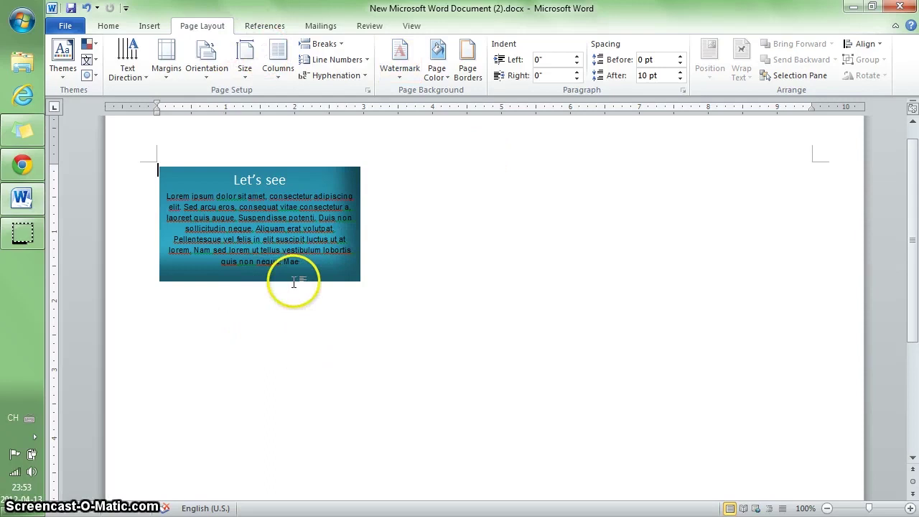
Step: Stretch the rectangle down to just above the page's bottom margin, forming a tall narrow brochure column
{"action": "left_click", "coordinate": [360, 281]}
{"action": "left_click_drag", "start_coordinate": [360, 281], "coordinate": [359, 473]}
{"action": "scroll", "coordinate": [365, 432], "scroll_direction": "down", "scroll_amount": 4}
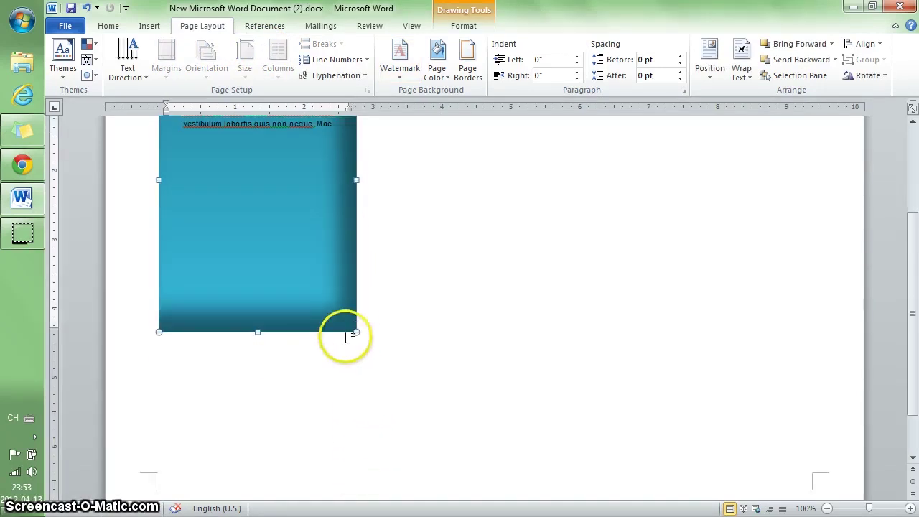
{"action": "left_click_drag", "start_coordinate": [353, 329], "coordinate": [353, 410]}
{"action": "scroll", "coordinate": [420, 365], "scroll_direction": "up", "scroll_amount": 2}
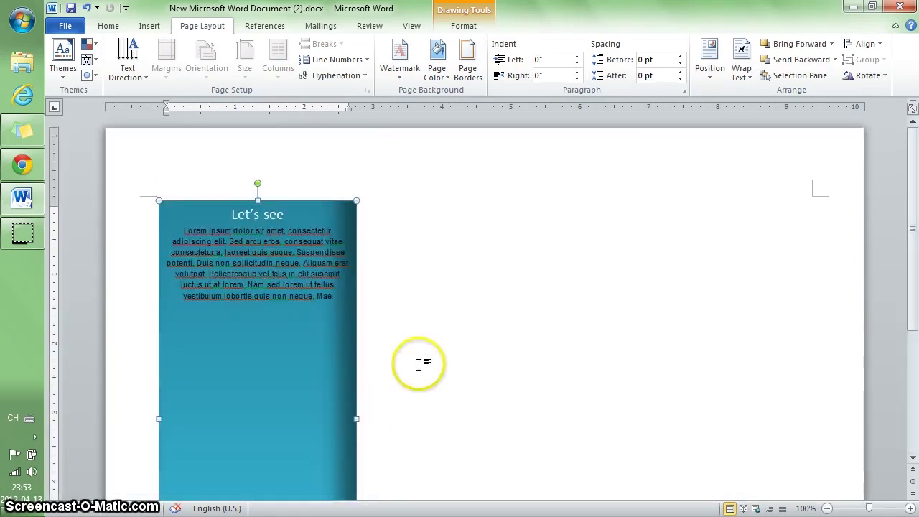
Step: Enlarge the pasted Lorem Ipsum paragraph under the heading to 11 pt
{"action": "right_click", "coordinate": [171, 340]}
{"action": "left_click", "coordinate": [338, 297]}
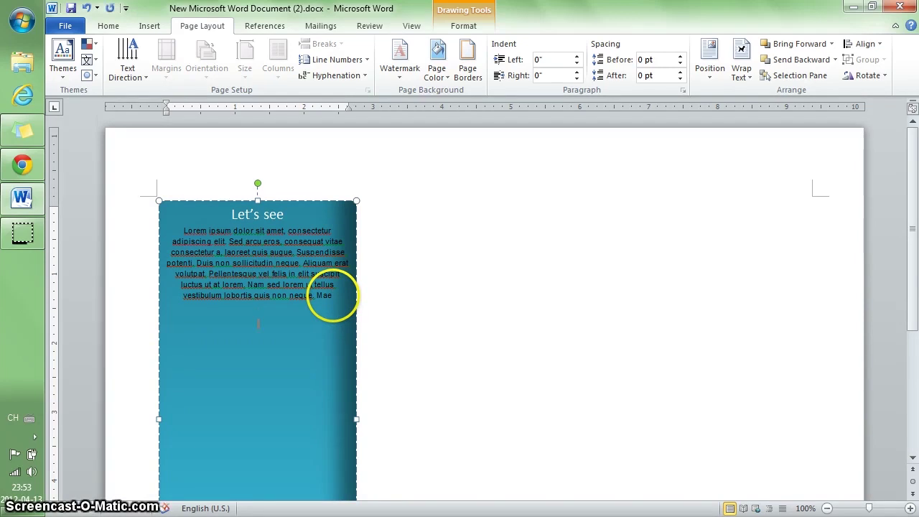
{"action": "left_click_drag", "start_coordinate": [333, 295], "coordinate": [170, 226]}
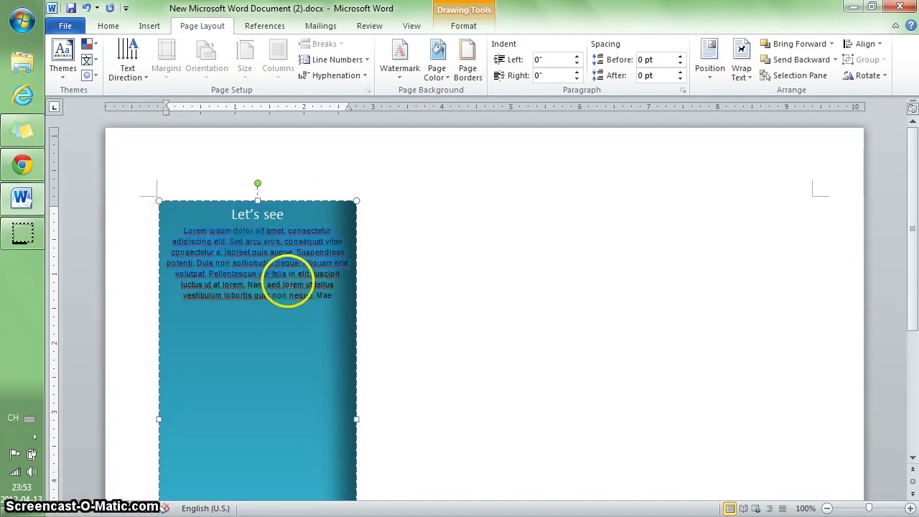
{"action": "left_click", "coordinate": [149, 27]}
{"action": "left_click", "coordinate": [111, 25]}
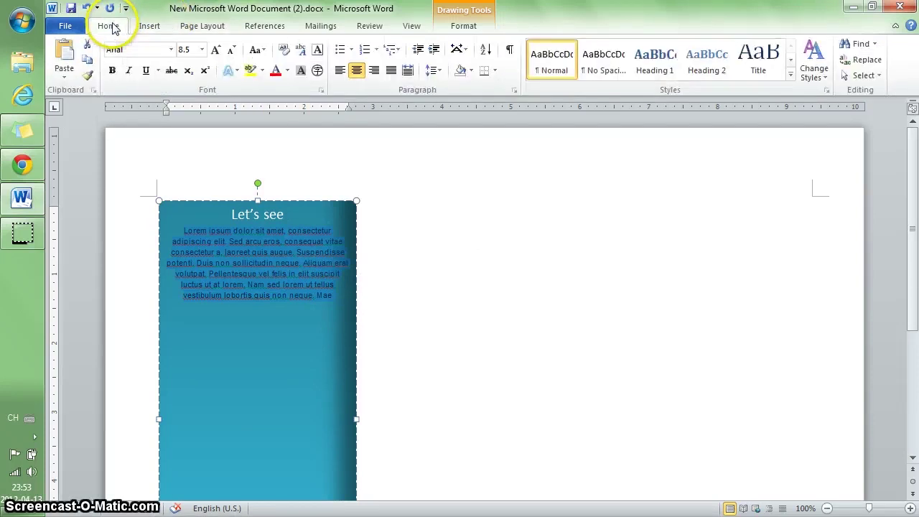
{"action": "left_click", "coordinate": [214, 50]}
{"action": "left_click", "coordinate": [215, 51]}
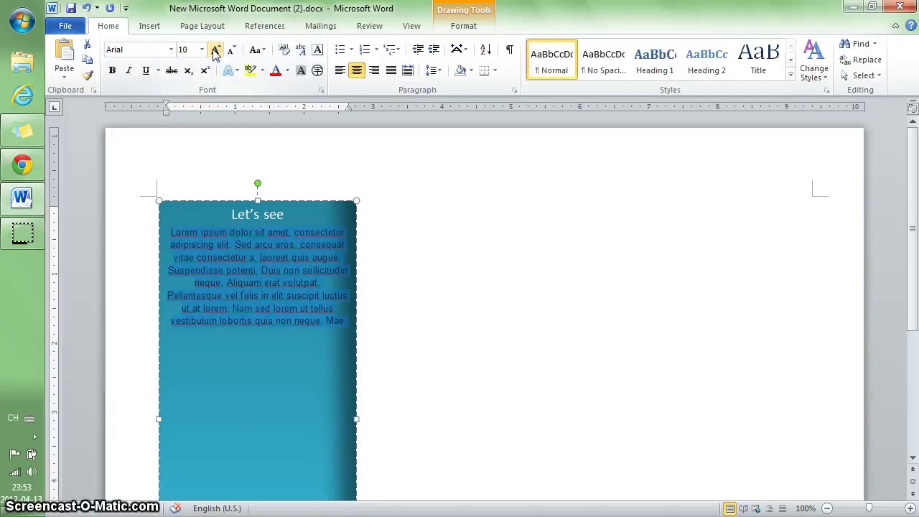
{"action": "left_click", "coordinate": [214, 50]}
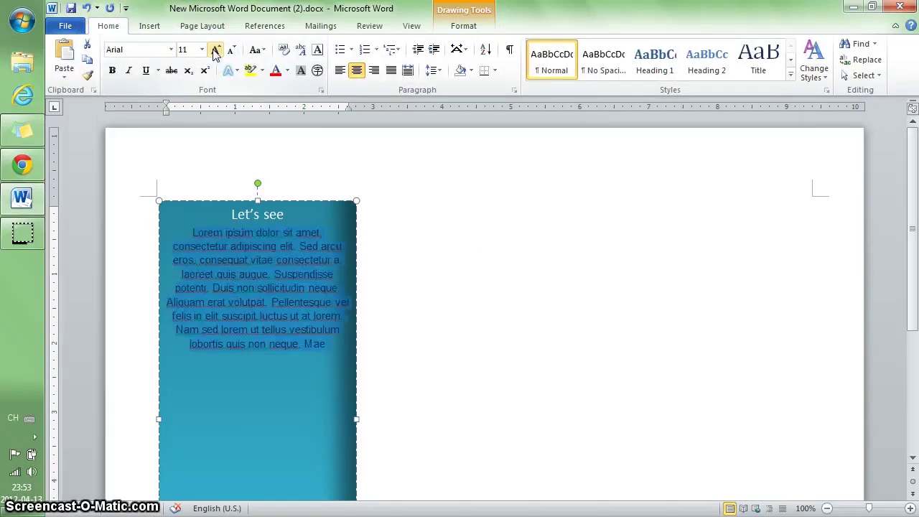
Step: Left-align the Lorem Ipsum paragraph under the "Let's see" heading
{"action": "left_click", "coordinate": [215, 416]}
{"action": "left_click_drag", "start_coordinate": [192, 232], "coordinate": [325, 345]}
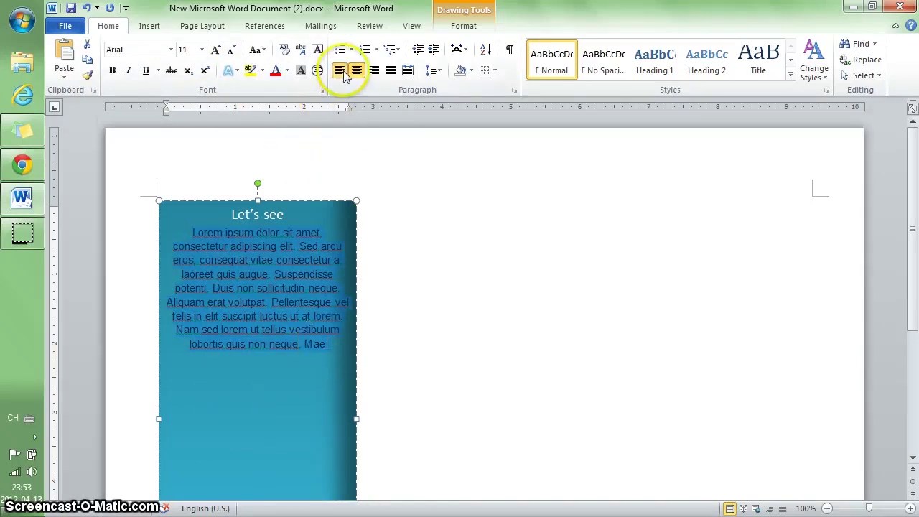
{"action": "key", "text": "ctrl+l"}
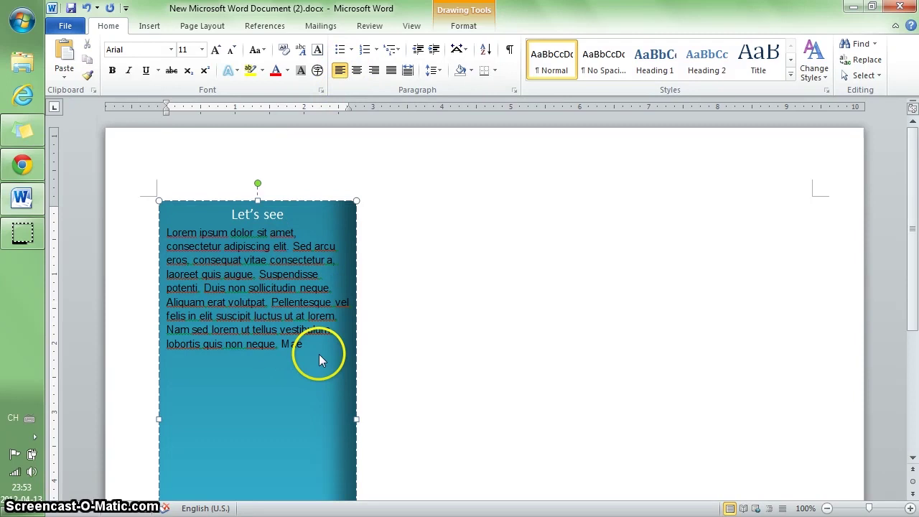
Step: Insert the picture business-handshake.jpg from the Desktop folder below the Lorem Ipsum paragraph in the brochure column
{"action": "scroll", "coordinate": [317, 352], "scroll_direction": "down", "scroll_amount": 2}
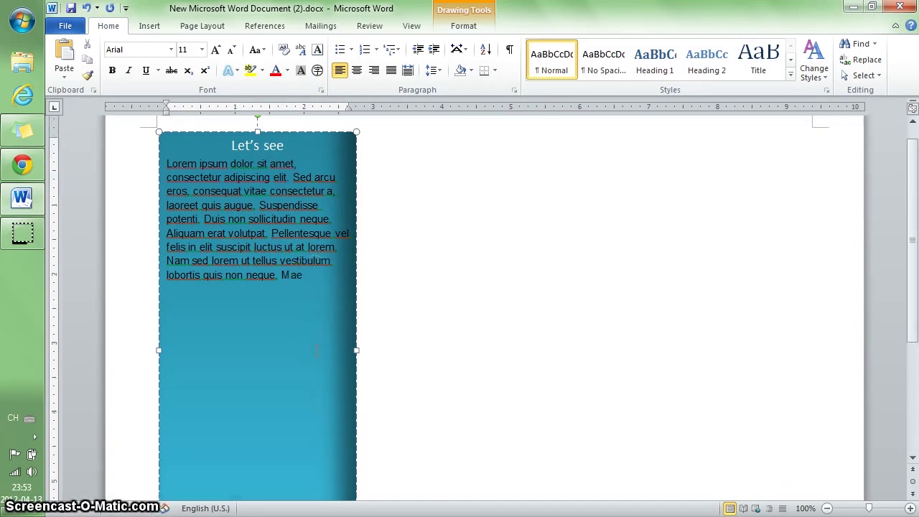
{"action": "scroll", "coordinate": [317, 350], "scroll_direction": "down", "scroll_amount": 1}
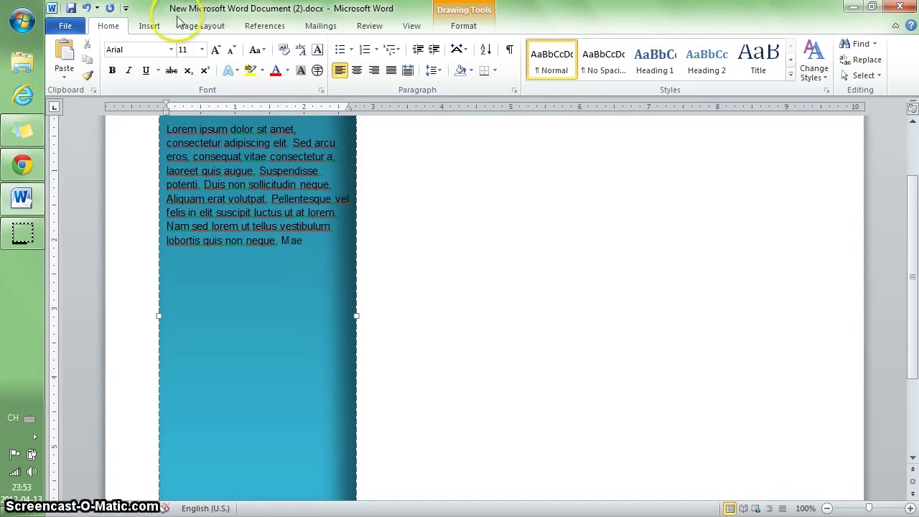
{"action": "left_click", "coordinate": [149, 26]}
{"action": "left_click", "coordinate": [194, 66]}
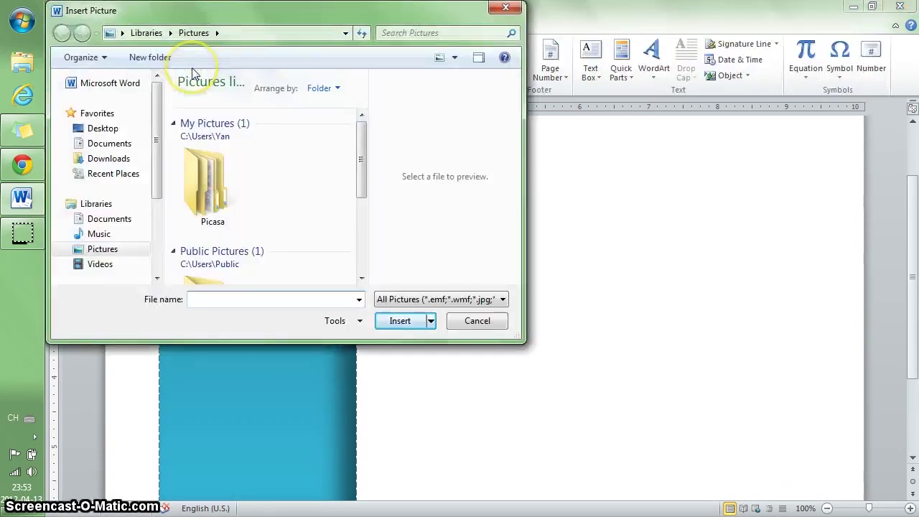
{"action": "left_click_drag", "start_coordinate": [361, 148], "coordinate": [300, 134]}
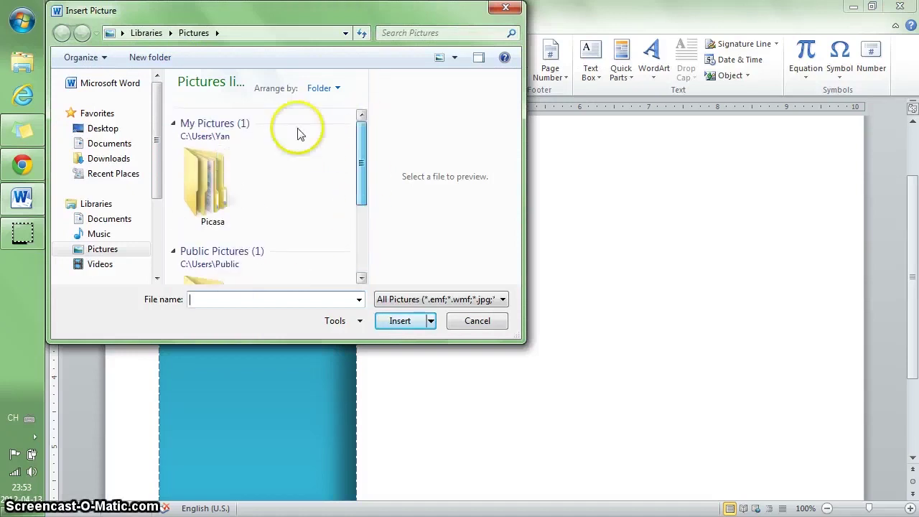
{"action": "left_click", "coordinate": [115, 129]}
{"action": "left_click_drag", "start_coordinate": [362, 143], "coordinate": [362, 212]}
{"action": "left_click", "coordinate": [204, 208]}
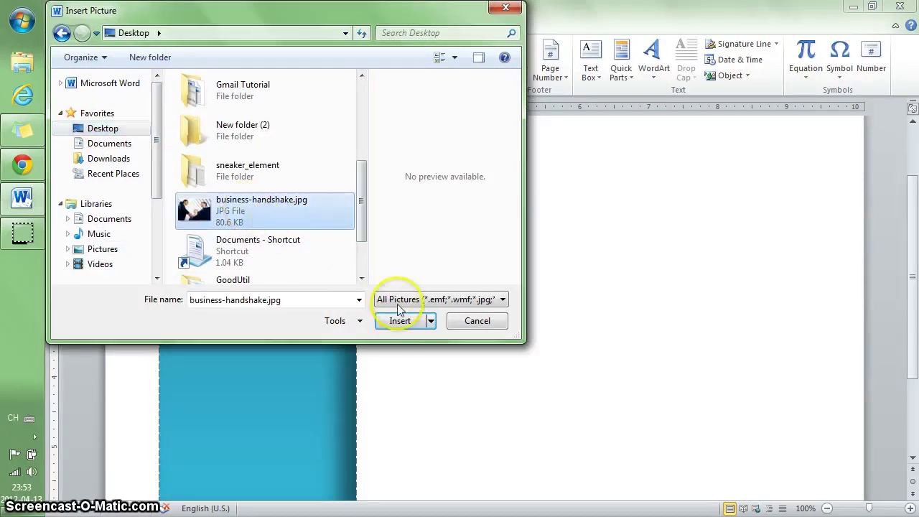
{"action": "left_click", "coordinate": [402, 323]}
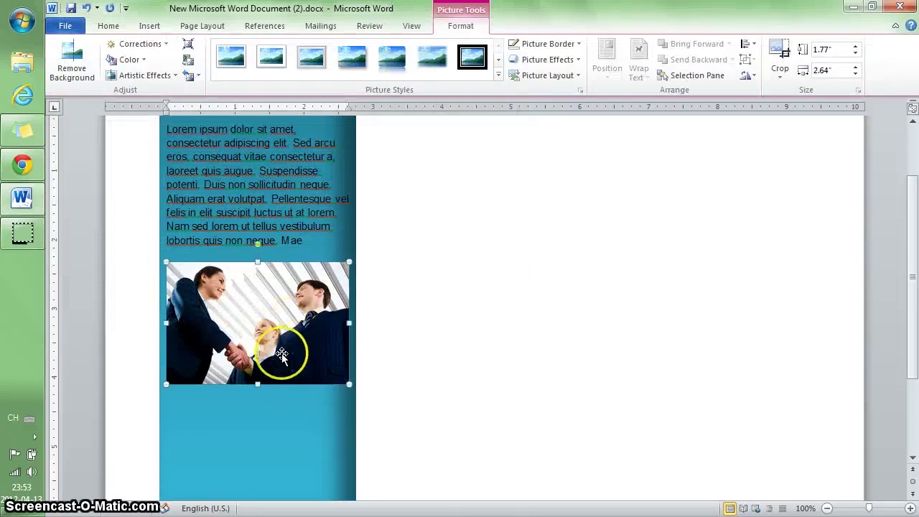
Step: Add a "Contact Number:" line below the handshake picture, with the phone number on the line under it
{"action": "scroll", "coordinate": [277, 348], "scroll_direction": "down", "scroll_amount": 2}
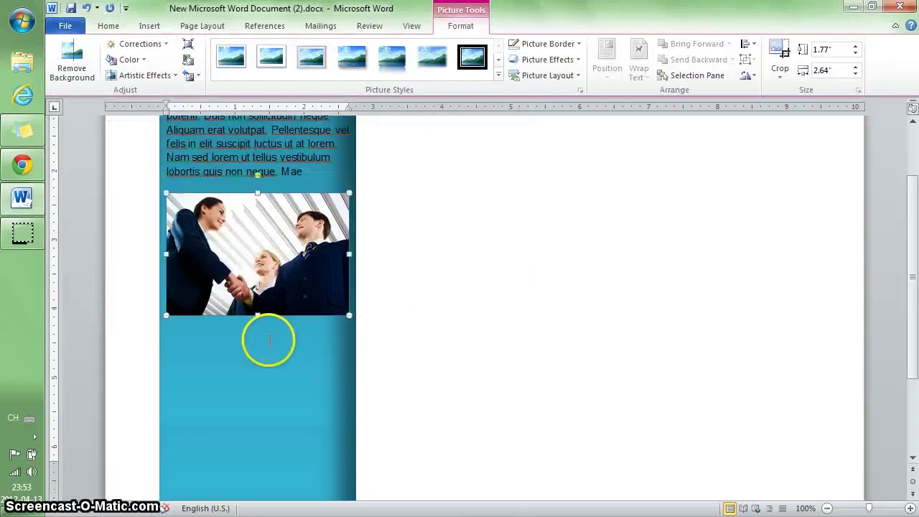
{"action": "left_click", "coordinate": [354, 314]}
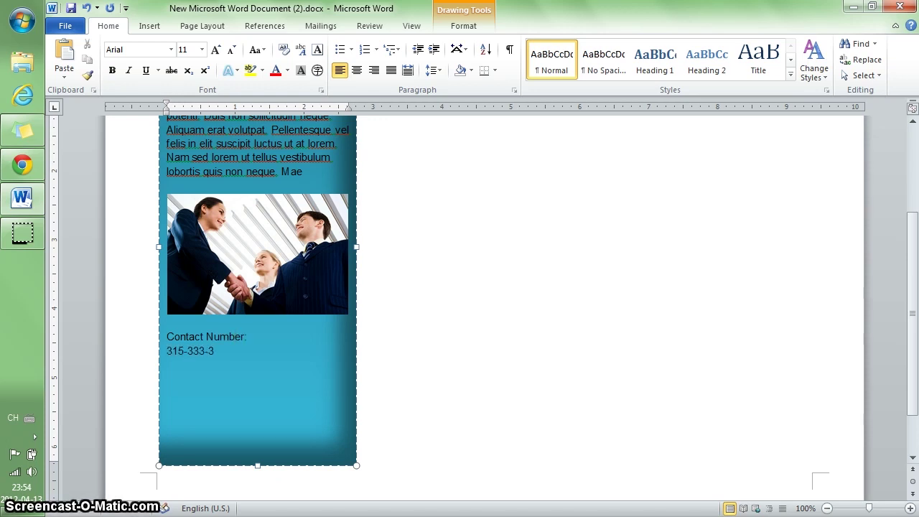
{"action": "scroll", "coordinate": [431, 244], "scroll_direction": "up", "scroll_amount": 4}
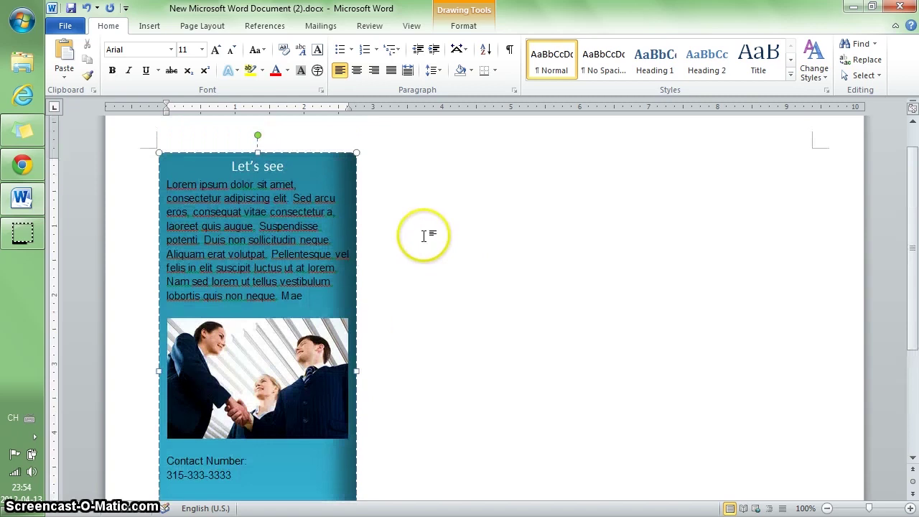
Step: Duplicate the finished brochure column and place the copy against the page's right margin, level with the original
{"action": "left_click", "coordinate": [361, 245]}
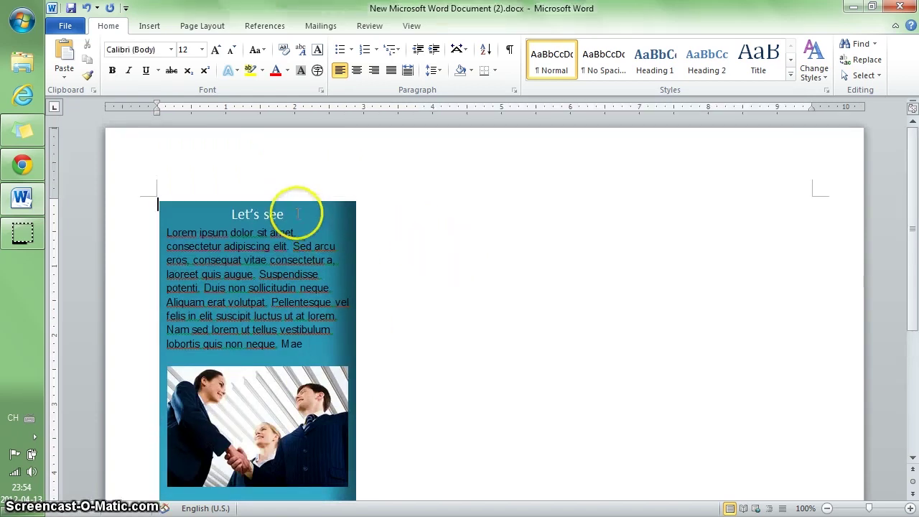
{"action": "left_click", "coordinate": [195, 202]}
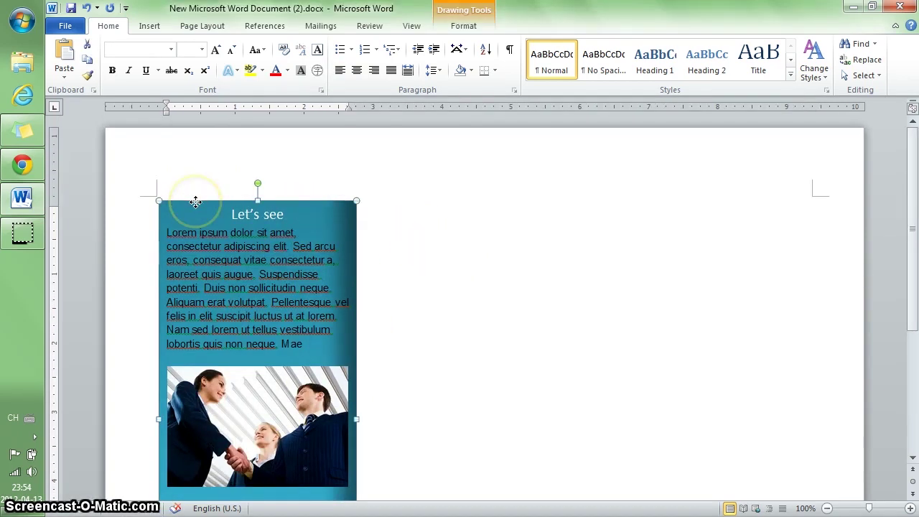
{"action": "left_click", "coordinate": [689, 205]}
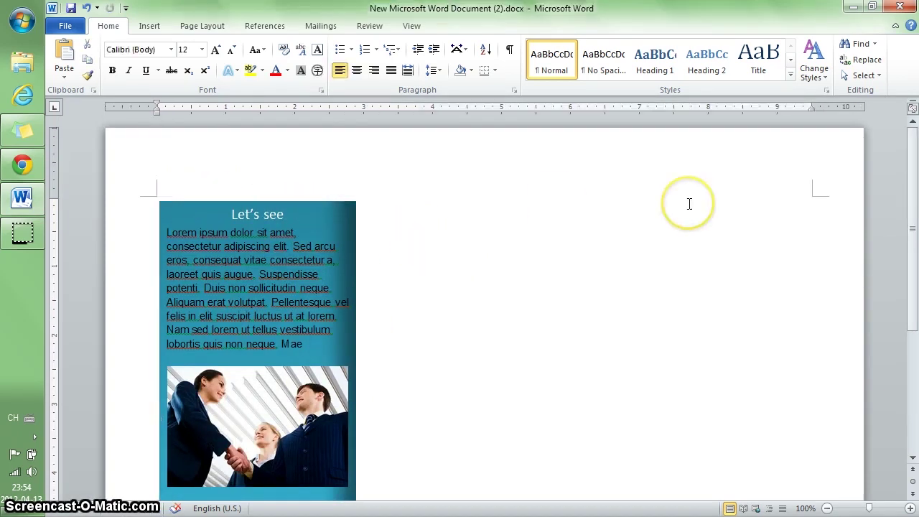
{"action": "key", "text": "ctrl+v"}
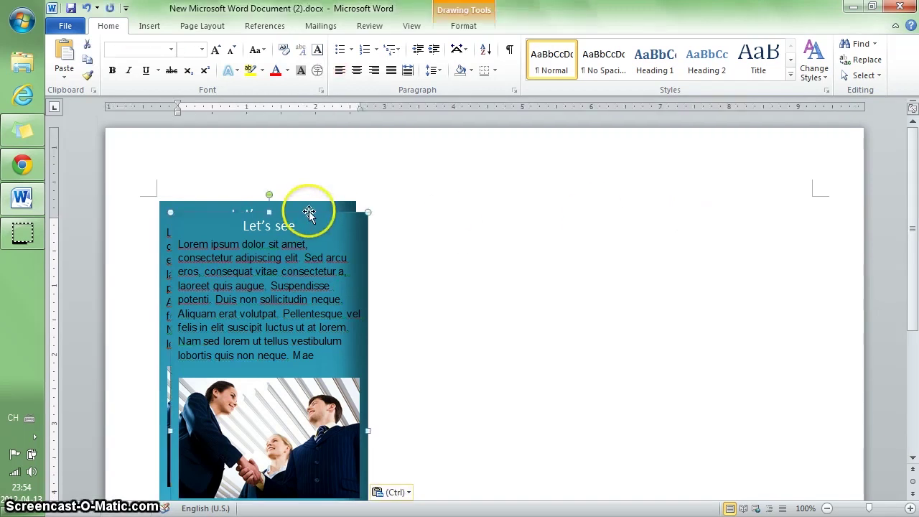
{"action": "left_click_drag", "start_coordinate": [310, 211], "coordinate": [750, 194]}
Step: Delete the heading, the Lorem Ipsum paragraph and the contact lines from the copied column, keeping its picture
{"action": "scroll", "coordinate": [708, 223], "scroll_direction": "down", "scroll_amount": 1}
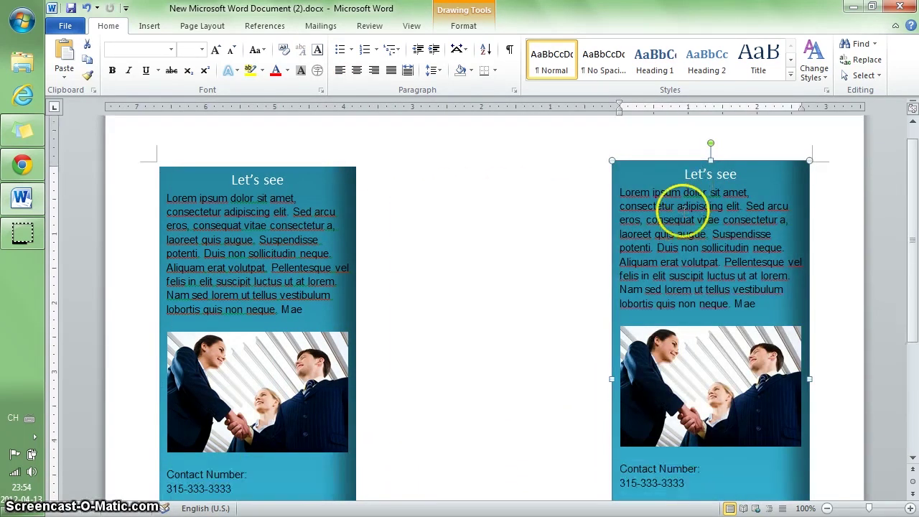
{"action": "left_click_drag", "start_coordinate": [686, 173], "coordinate": [761, 303]}
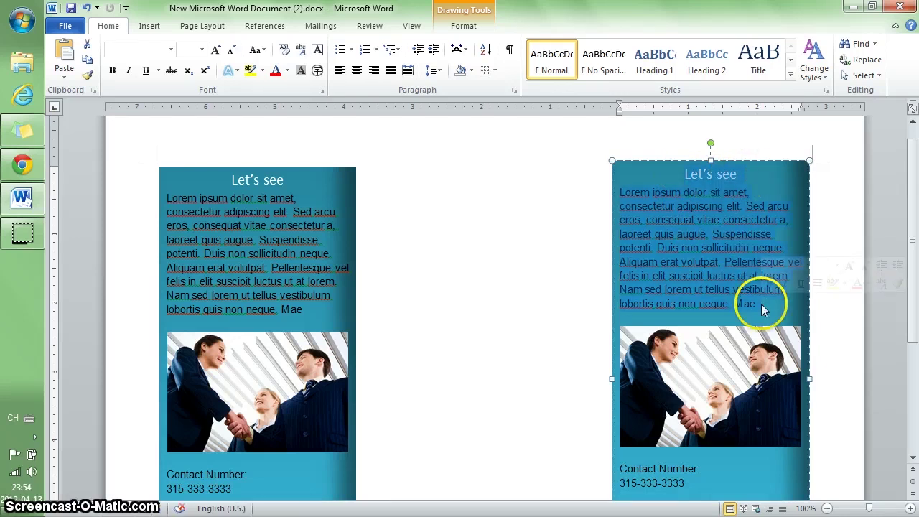
{"action": "key", "text": "Delete"}
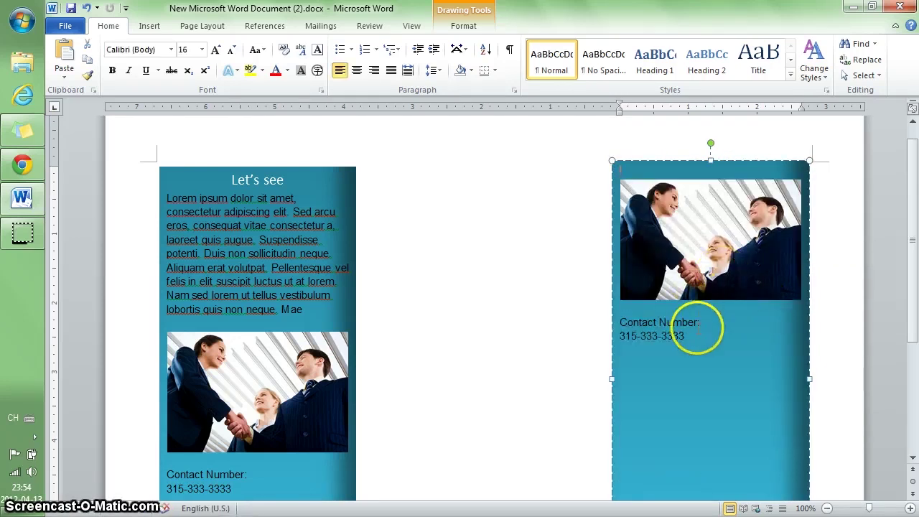
{"action": "left_click_drag", "start_coordinate": [713, 334], "coordinate": [639, 321]}
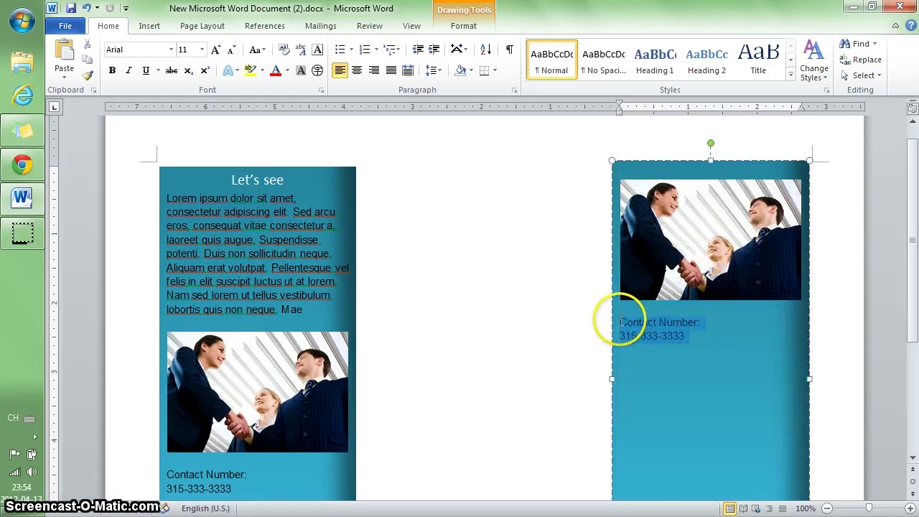
{"action": "key", "text": "Delete"}
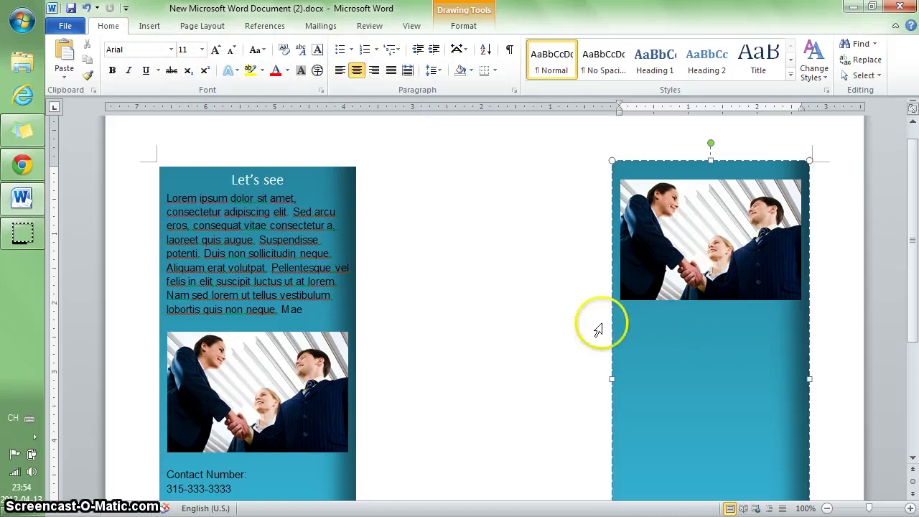
Step: Enter the heading "What's about us?" below the copied column's picture and remove the stray "as" above it
{"action": "left_click", "coordinate": [730, 327]}
{"action": "type", "text": "What"}
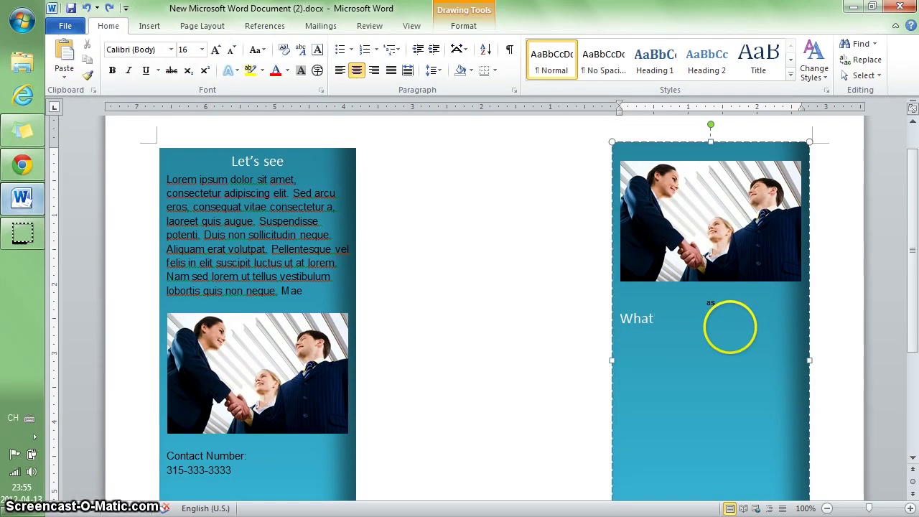
{"action": "key", "text": "BackSpace"}
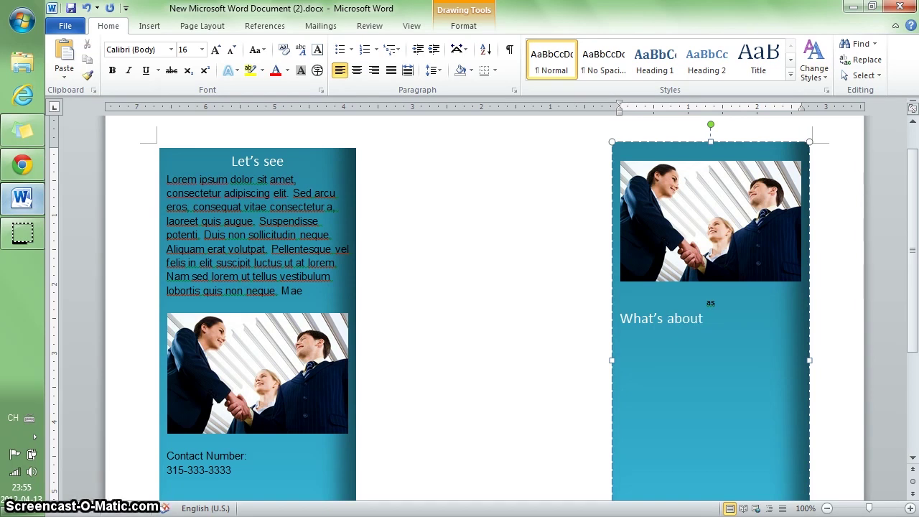
{"action": "type", "text": "t's about us?"}
{"action": "left_click", "coordinate": [683, 296]}
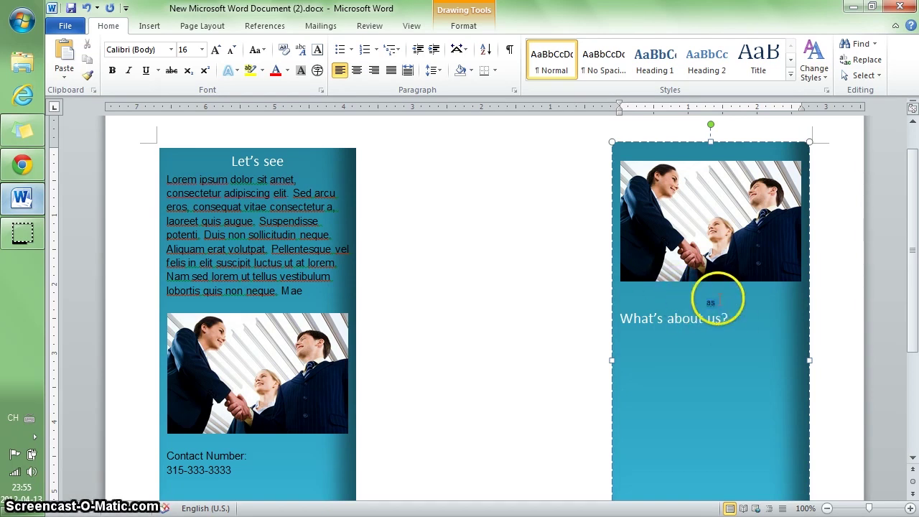
{"action": "key", "text": "BackSpace"}
Step: Paste the "Donec iaculis elit" passage through "nisi placerat suscipit." as text only below the "What's about us?" heading
{"action": "key", "text": "ctrl+a"}
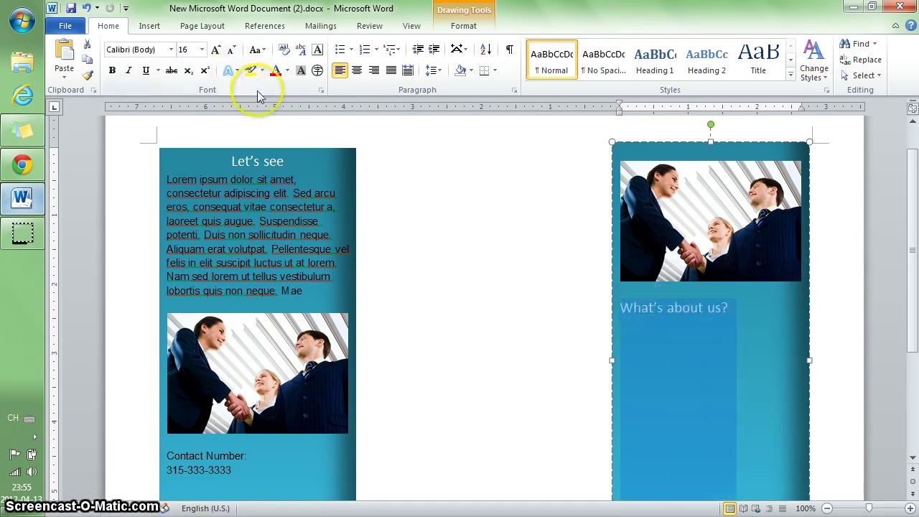
{"action": "left_click", "coordinate": [715, 308]}
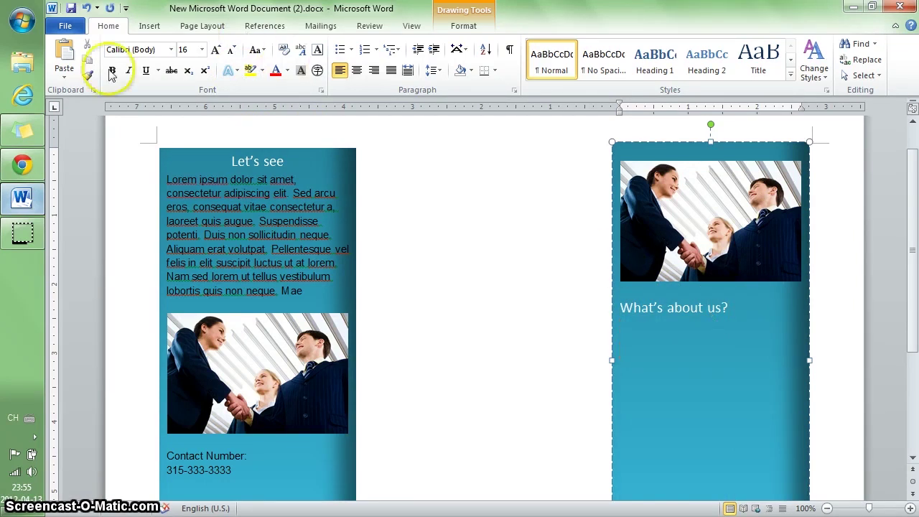
{"action": "left_click", "coordinate": [64, 74]}
{"action": "left_click", "coordinate": [628, 336]}
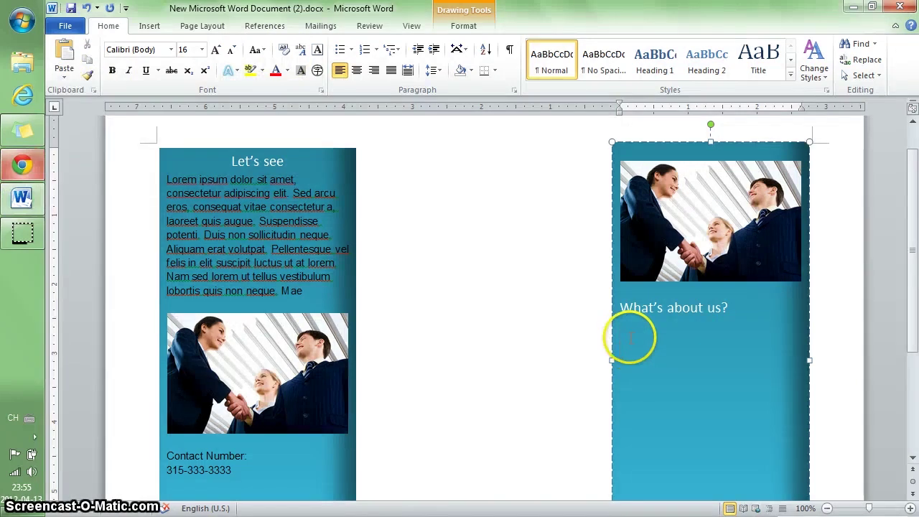
{"action": "right_click", "coordinate": [629, 346]}
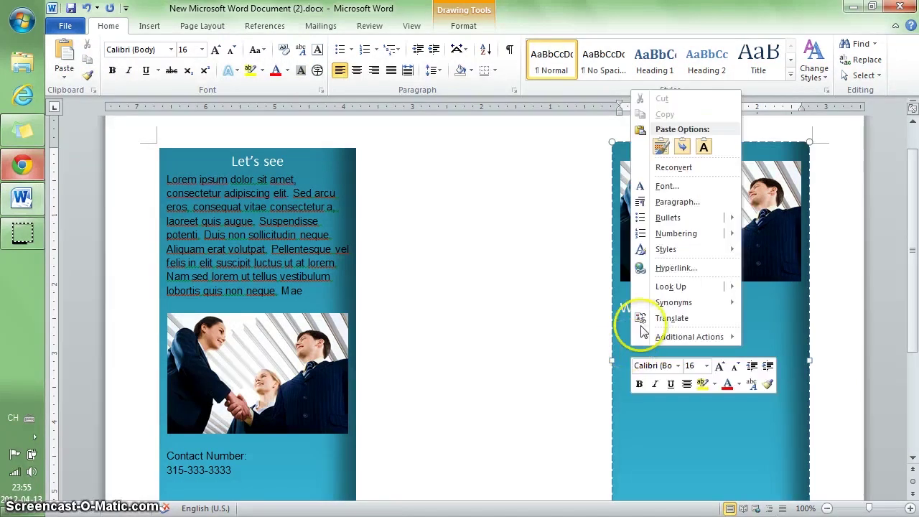
{"action": "left_click", "coordinate": [704, 145]}
{"action": "type", "text": "Donec iaculis elit venenatis lectus consectetur eget commodo justo tristique. Maecenas felis neque, hendrerit at sollicitudin eu, imperdiet sit amet mi. Maecenas ultrices risus nec nisi placerat suscipit."}
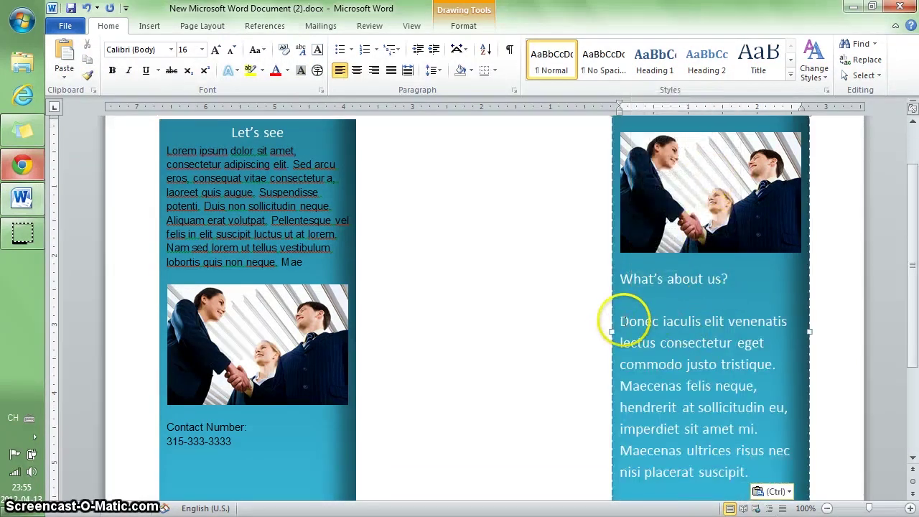
Step: Reduce the pasted "Donec iaculis" paragraph to 12 pt and change its font colour to black
{"action": "left_click_drag", "start_coordinate": [616, 321], "coordinate": [750, 472]}
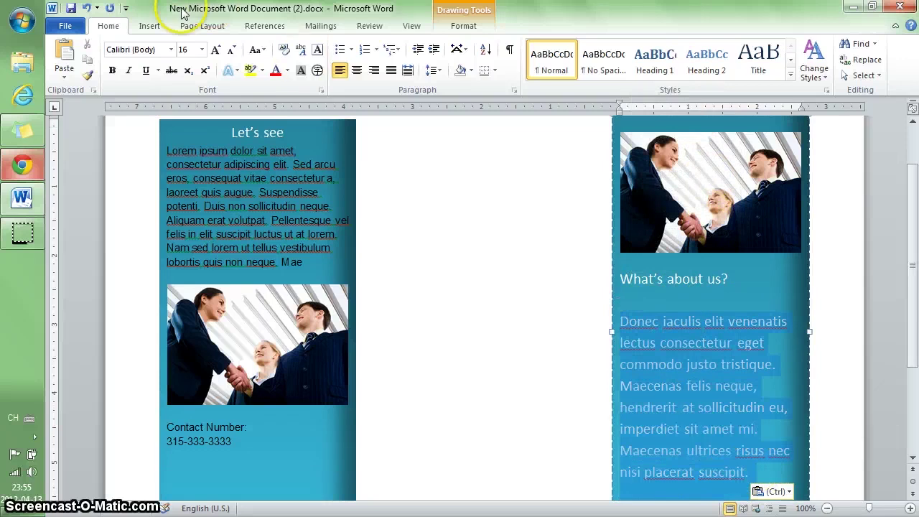
{"action": "left_click", "coordinate": [231, 50]}
{"action": "left_click", "coordinate": [231, 50]}
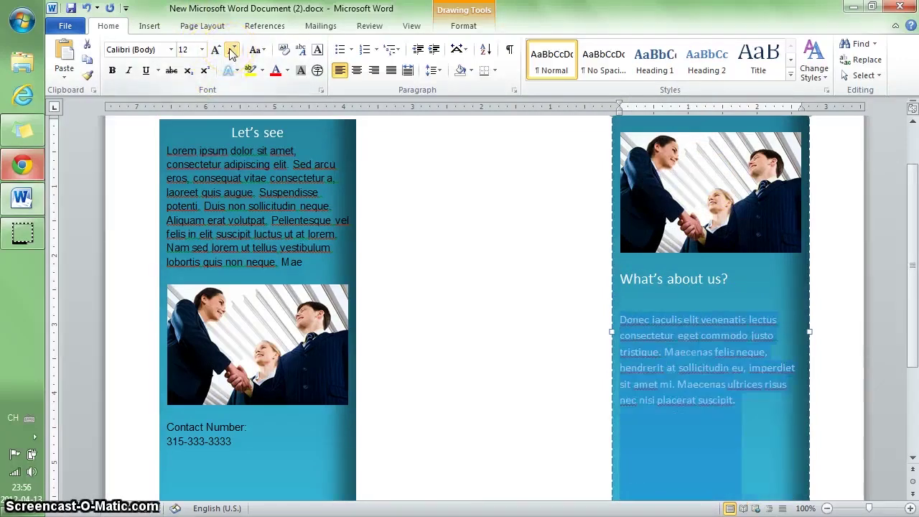
{"action": "left_click", "coordinate": [287, 71]}
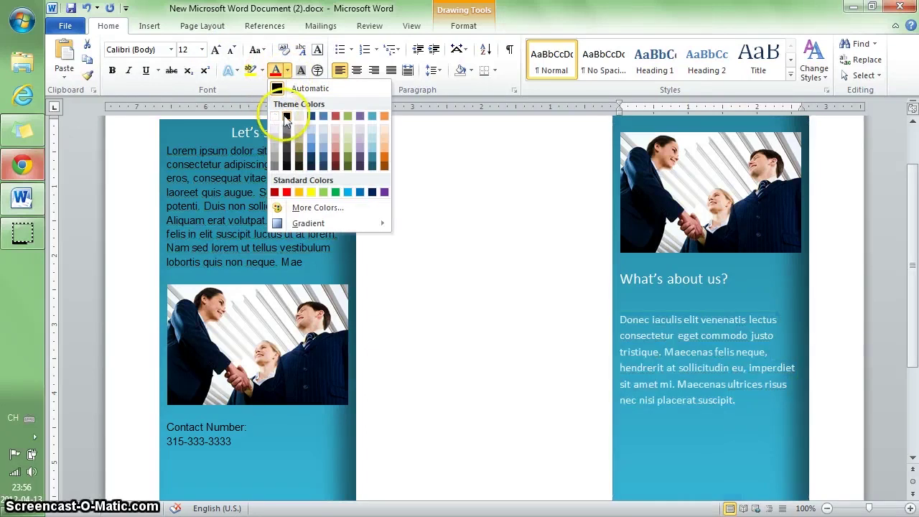
{"action": "left_click", "coordinate": [707, 323]}
{"action": "left_click", "coordinate": [744, 397]}
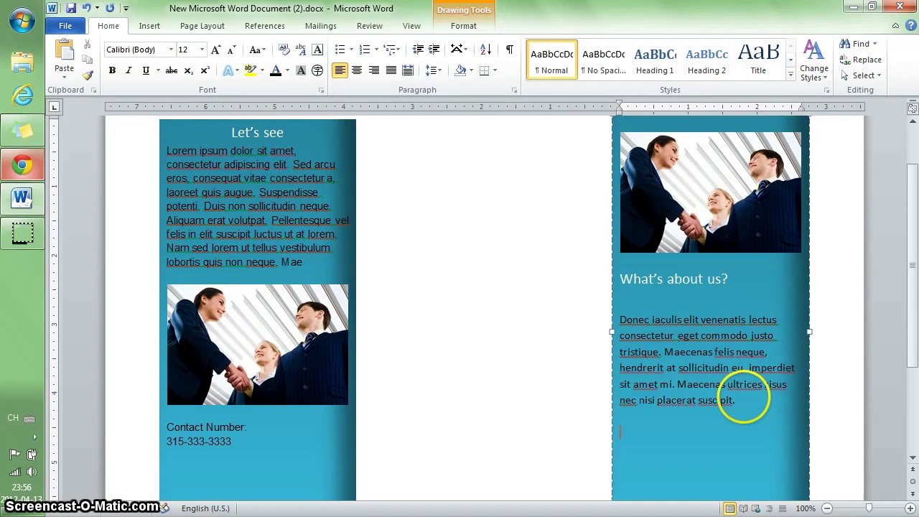
{"action": "scroll", "coordinate": [631, 345], "scroll_direction": "down", "scroll_amount": 1}
{"action": "scroll", "coordinate": [671, 391], "scroll_direction": "down", "scroll_amount": 1}
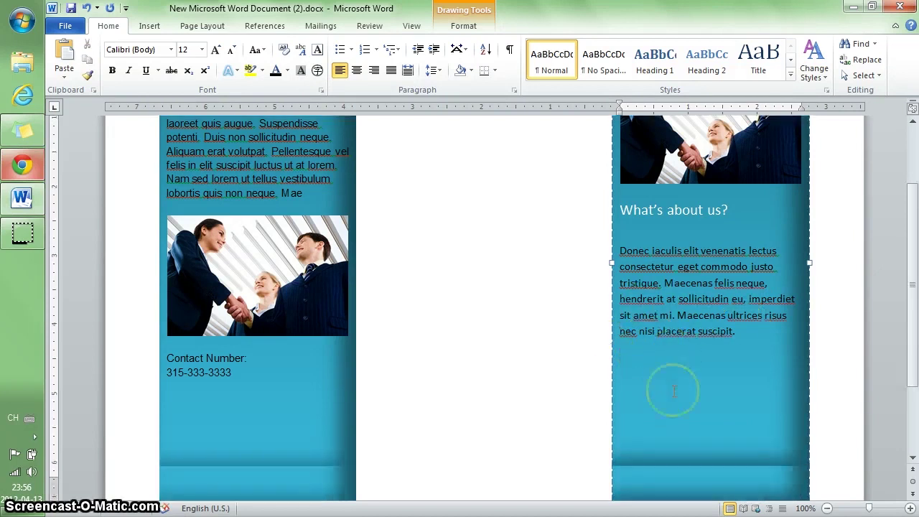
{"action": "left_click", "coordinate": [674, 391]}
{"action": "scroll", "coordinate": [673, 392], "scroll_direction": "up", "scroll_amount": 4}
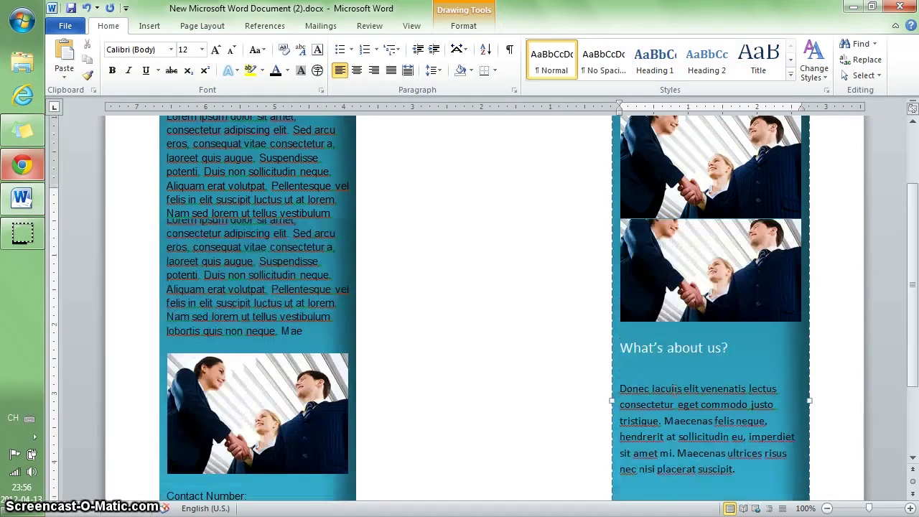
{"action": "left_click", "coordinate": [318, 27]}
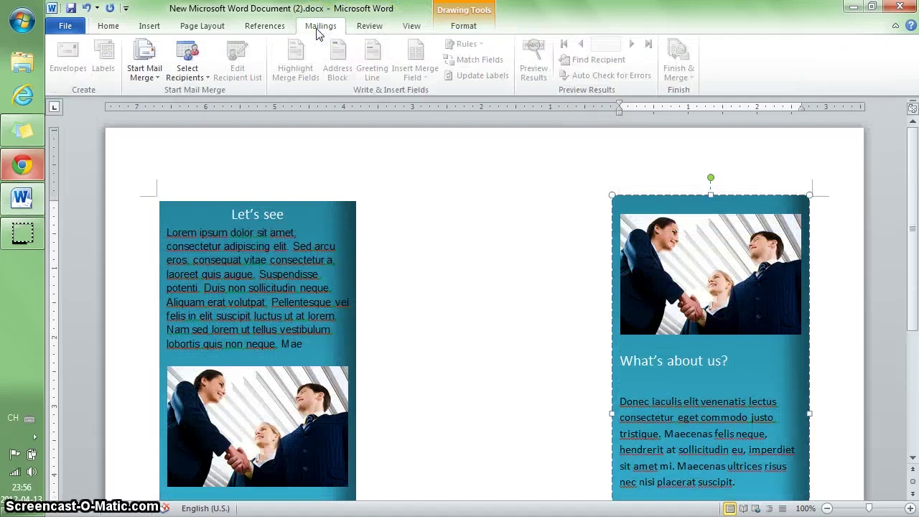
Step: Draw a text box about 3.04" wide and 2.56" high between the two columns and paste the "Donec iaculis elit" passage into it
{"action": "left_click", "coordinate": [366, 28]}
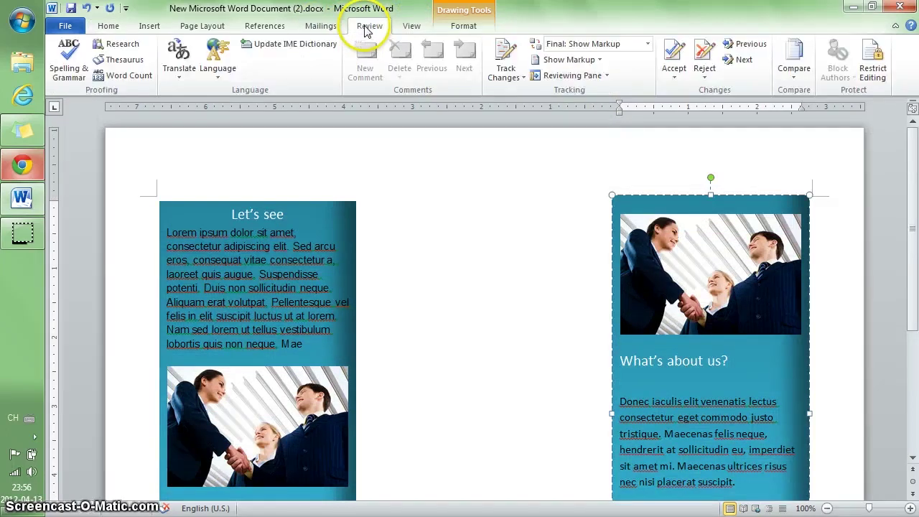
{"action": "left_click", "coordinate": [264, 28]}
{"action": "left_click", "coordinate": [197, 28]}
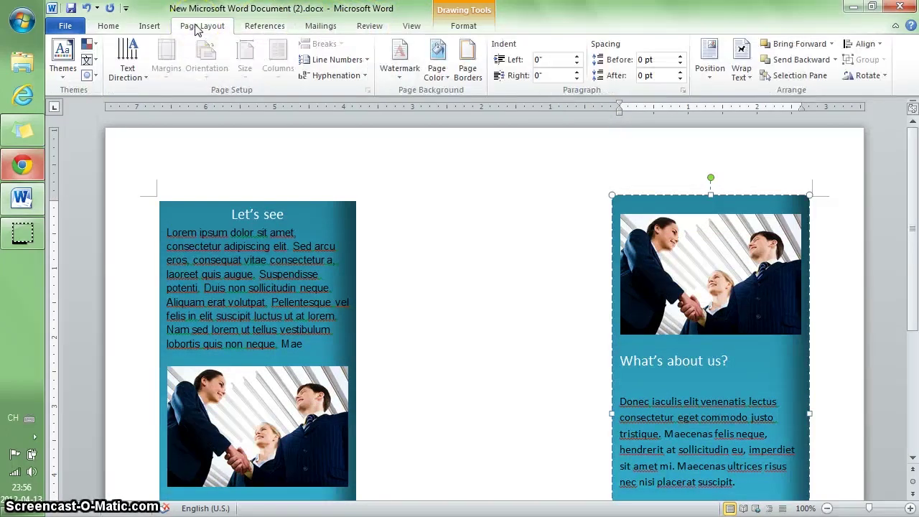
{"action": "left_click", "coordinate": [149, 28]}
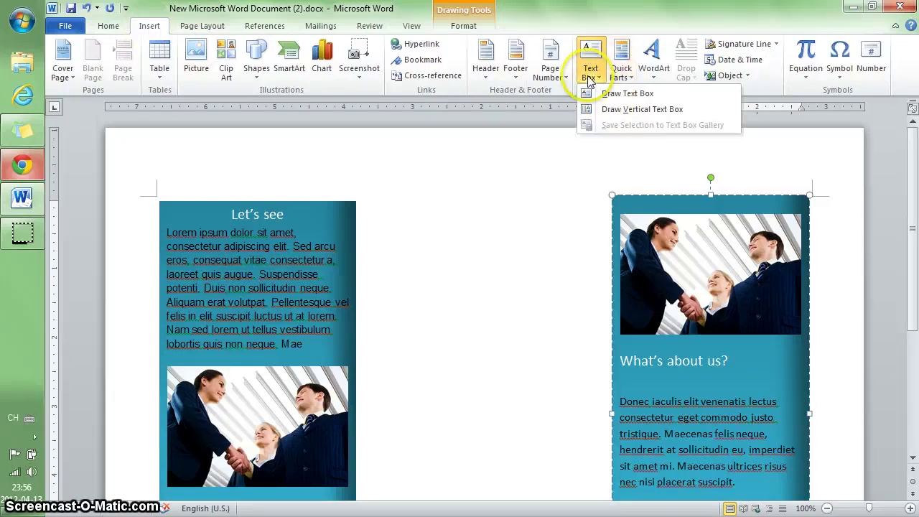
{"action": "left_click", "coordinate": [607, 93]}
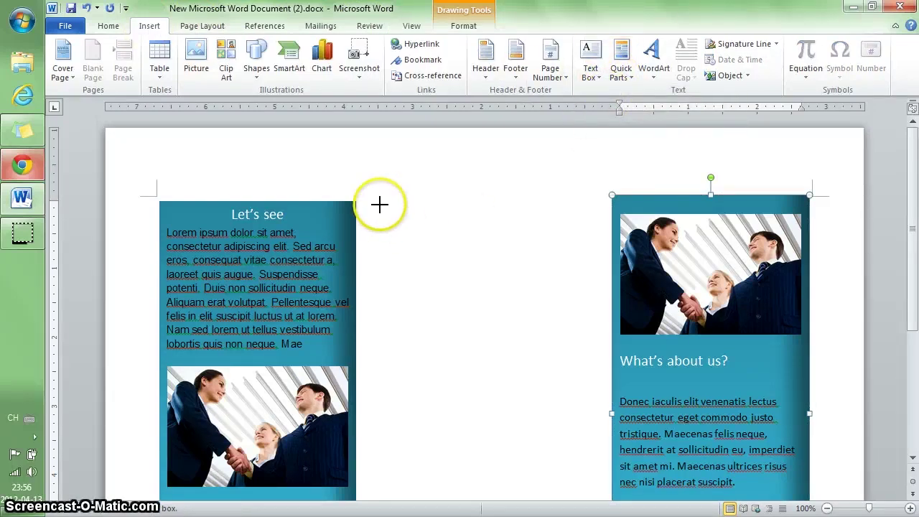
{"action": "mouse_move", "coordinate": [379, 204]}
{"action": "left_mouse_down"}
{"action": "mouse_move", "coordinate": [490, 306]}
{"action": "mouse_move", "coordinate": [584, 320]}
{"action": "mouse_move", "coordinate": [589, 381]}
{"action": "left_mouse_up"}
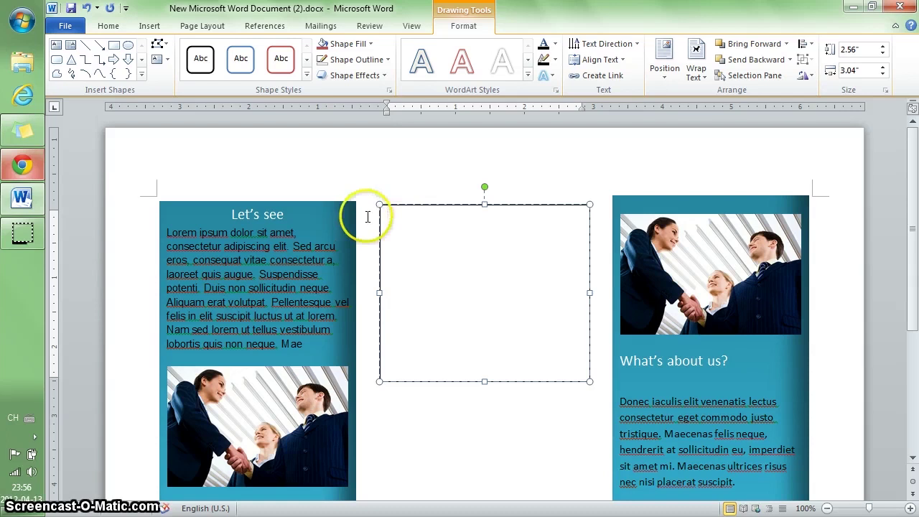
{"action": "right_click", "coordinate": [399, 217]}
{"action": "left_click", "coordinate": [475, 277]}
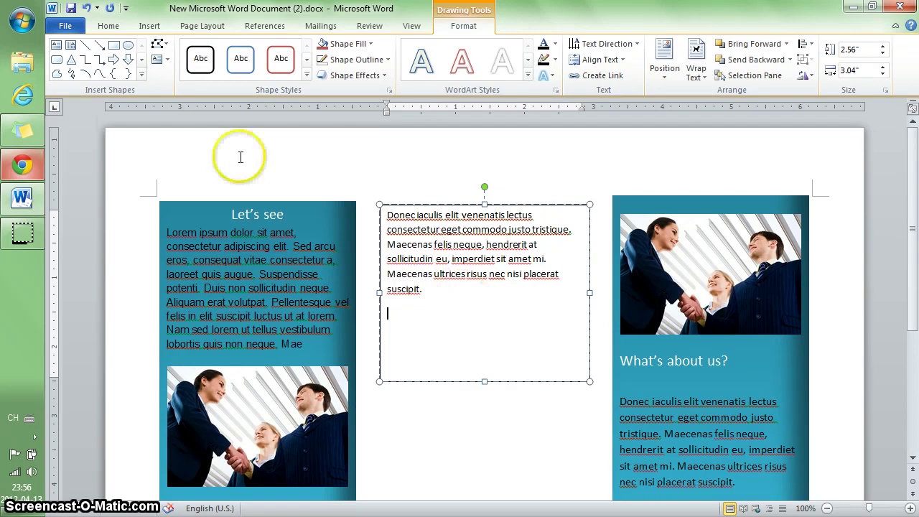
Step: Insert the TVB logo picture from the desktop below the passage in the text box and shrink it to about 2.46" square
{"action": "left_click", "coordinate": [150, 26]}
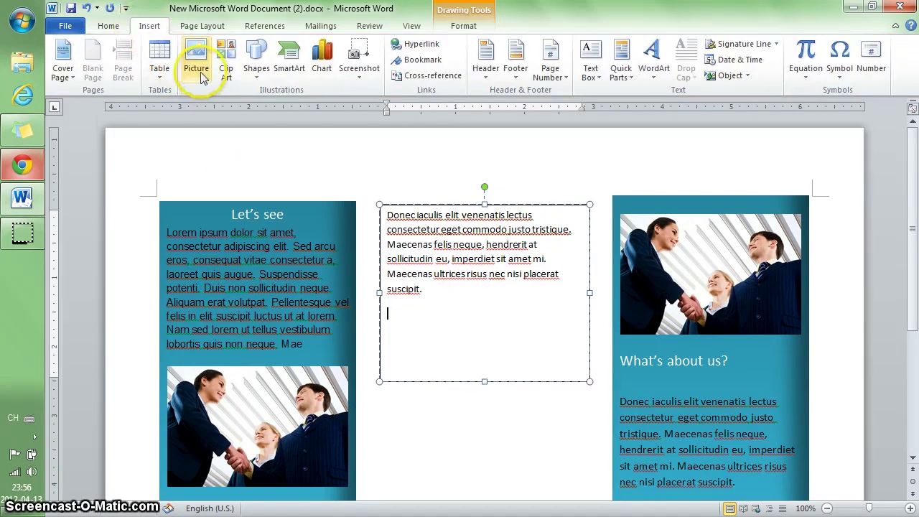
{"action": "left_click", "coordinate": [196, 68]}
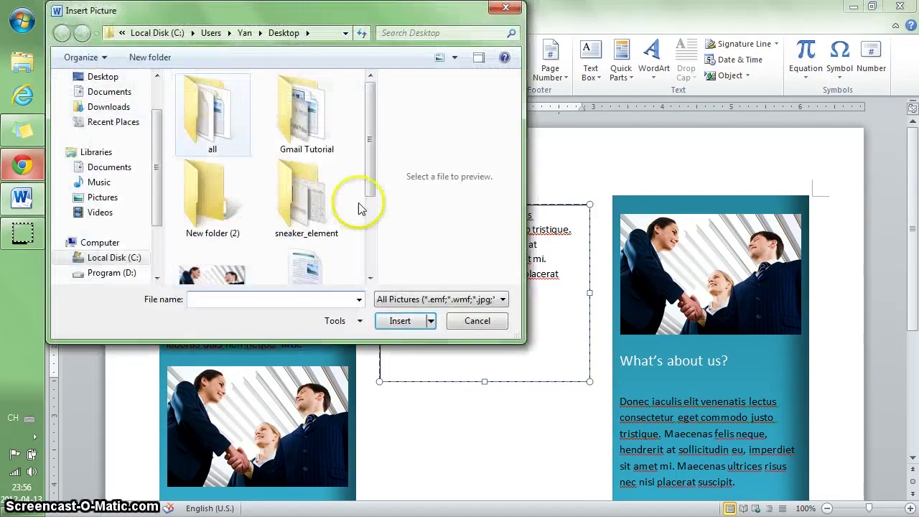
{"action": "scroll", "coordinate": [359, 216], "scroll_direction": "down", "scroll_amount": 3}
{"action": "left_click", "coordinate": [316, 244]}
{"action": "left_click", "coordinate": [400, 320]}
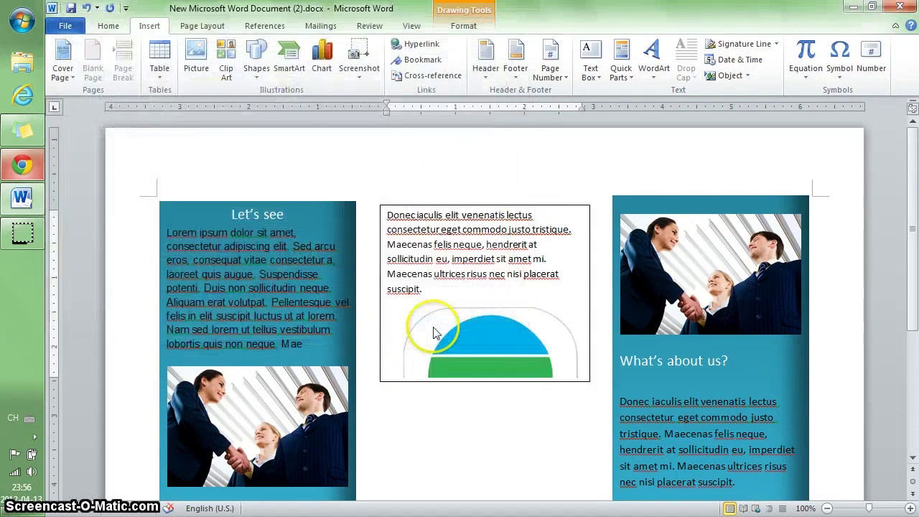
{"action": "left_click", "coordinate": [580, 382]}
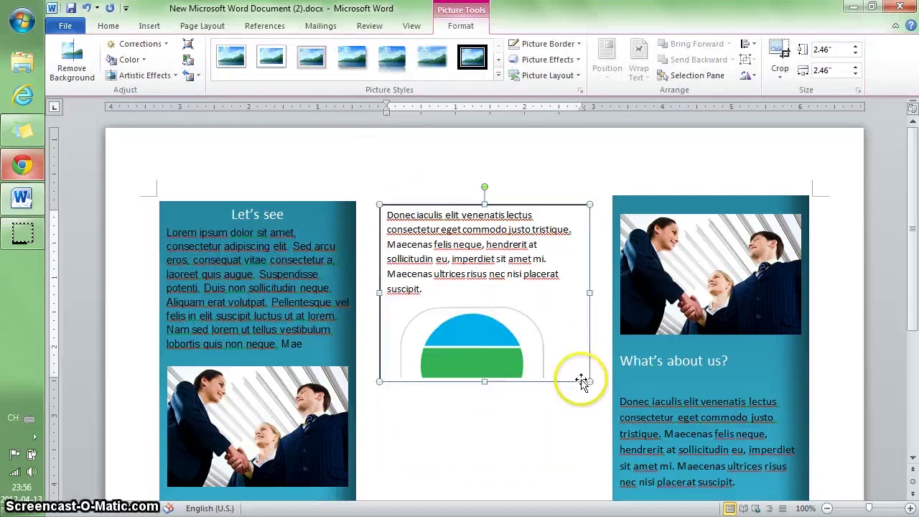
Step: Extend the lower edge of the middle text box well below the TVB logo so the whole picture fits inside
{"action": "left_click_drag", "start_coordinate": [486, 381], "coordinate": [491, 448]}
{"action": "scroll", "coordinate": [488, 392], "scroll_direction": "down", "scroll_amount": 3}
{"action": "scroll", "coordinate": [489, 391], "scroll_direction": "down", "scroll_amount": 2}
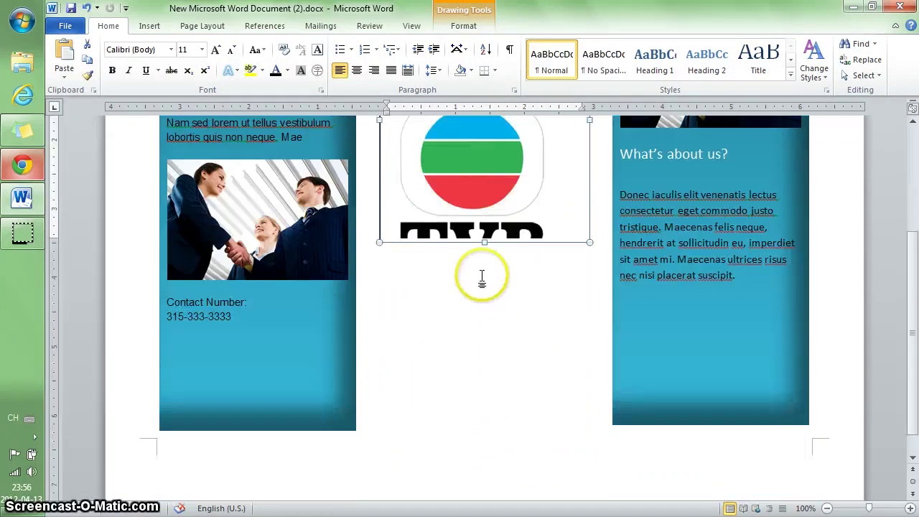
{"action": "left_click_drag", "start_coordinate": [485, 242], "coordinate": [496, 393]}
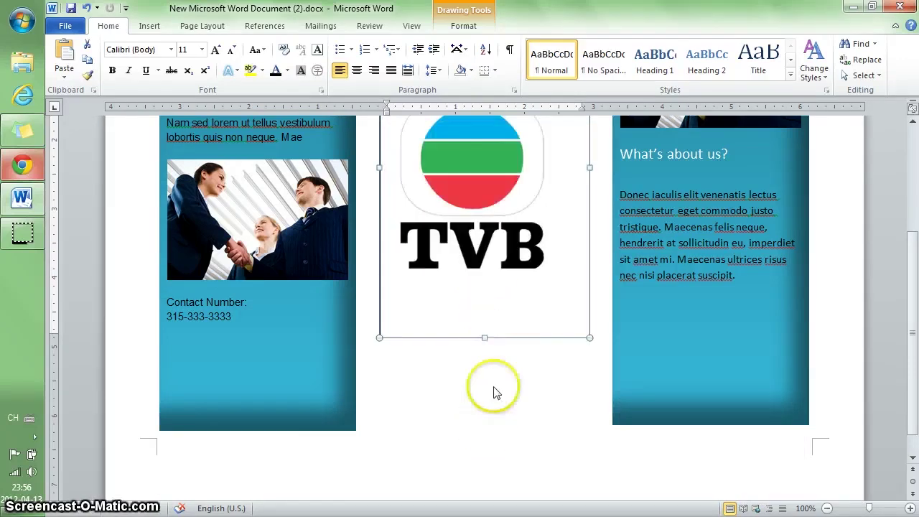
Step: Move the TVB logo out of the middle text box into the page's body text, behind the "Let's see" column
{"action": "left_click", "coordinate": [485, 252]}
{"action": "scroll", "coordinate": [501, 204], "scroll_direction": "up", "scroll_amount": 1}
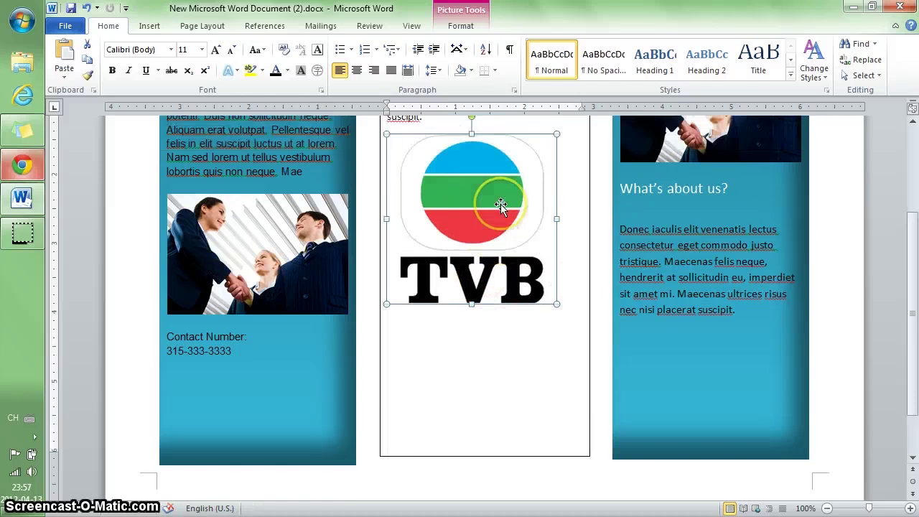
{"action": "scroll", "coordinate": [501, 203], "scroll_direction": "up", "scroll_amount": 1}
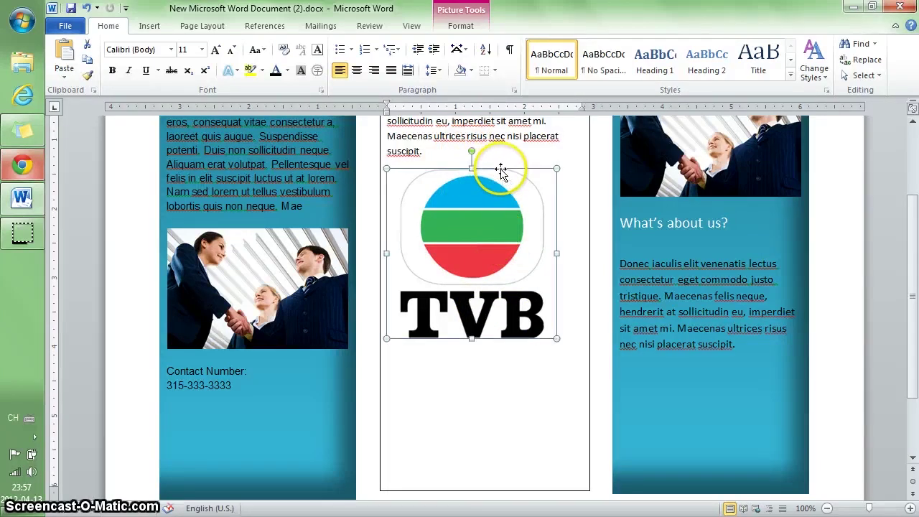
{"action": "right_click", "coordinate": [475, 206]}
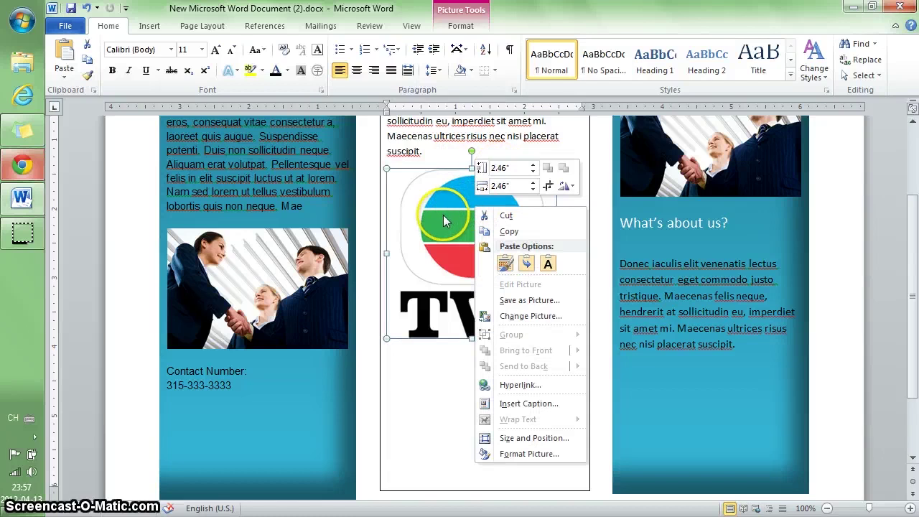
{"action": "left_click", "coordinate": [441, 216]}
{"action": "left_click", "coordinate": [384, 284]}
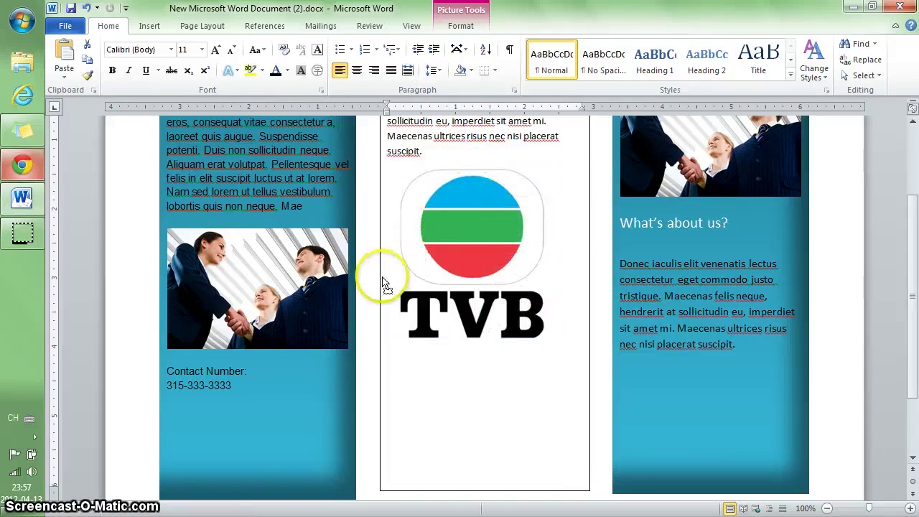
{"action": "left_click_drag", "start_coordinate": [334, 312], "coordinate": [335, 308]}
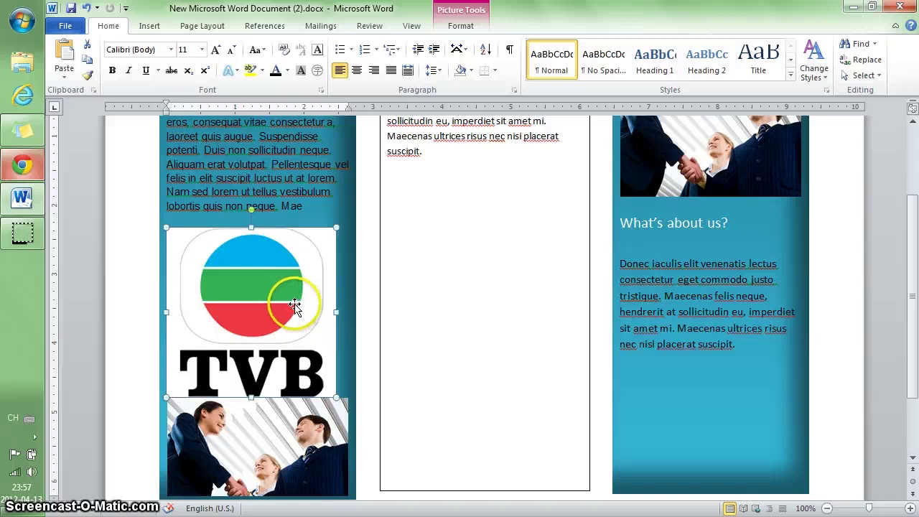
{"action": "left_click", "coordinate": [162, 304]}
{"action": "key", "text": "ctrl+z"}
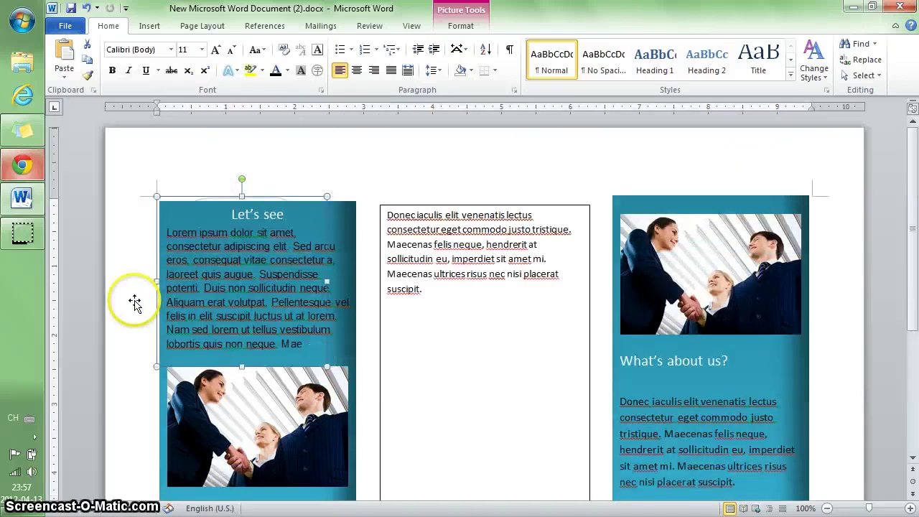
Step: Shrink the TVB logo to about 2.03" square and set its text wrapping to In Front of Text
{"action": "left_click", "coordinate": [267, 260]}
{"action": "left_click_drag", "start_coordinate": [332, 196], "coordinate": [246, 261]}
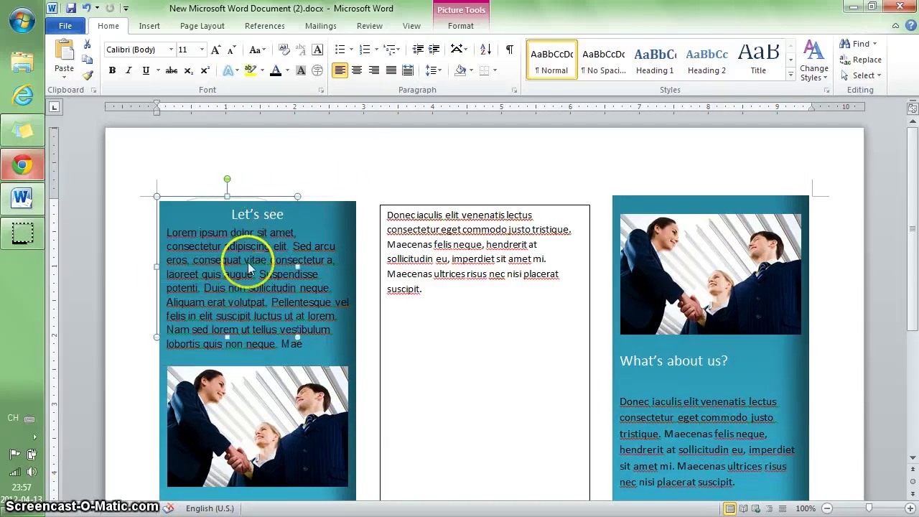
{"action": "right_click", "coordinate": [252, 195]}
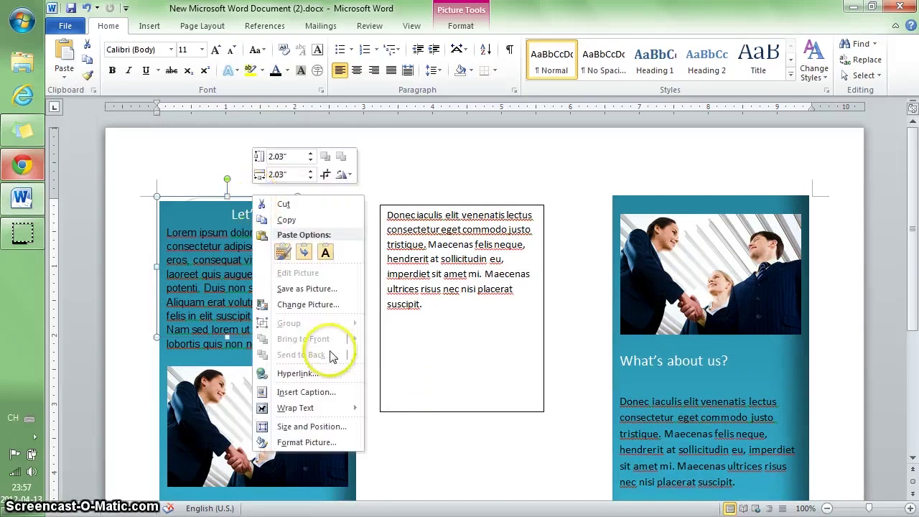
{"action": "mouse_move", "coordinate": [332, 414]}
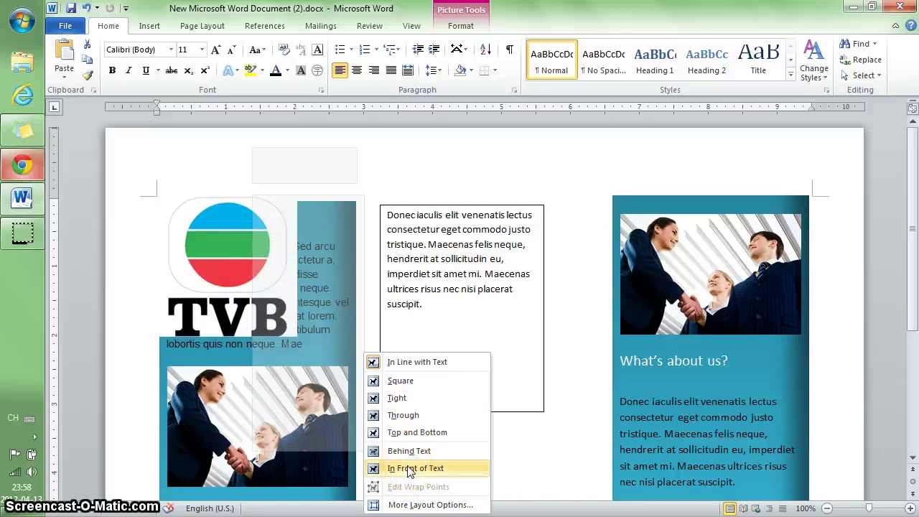
{"action": "left_click", "coordinate": [411, 468]}
Step: Move the TVB logo between the two blue columns, just below the middle text box
{"action": "left_click_drag", "start_coordinate": [217, 268], "coordinate": [470, 453]}
{"action": "scroll", "coordinate": [460, 409], "scroll_direction": "down", "scroll_amount": 3}
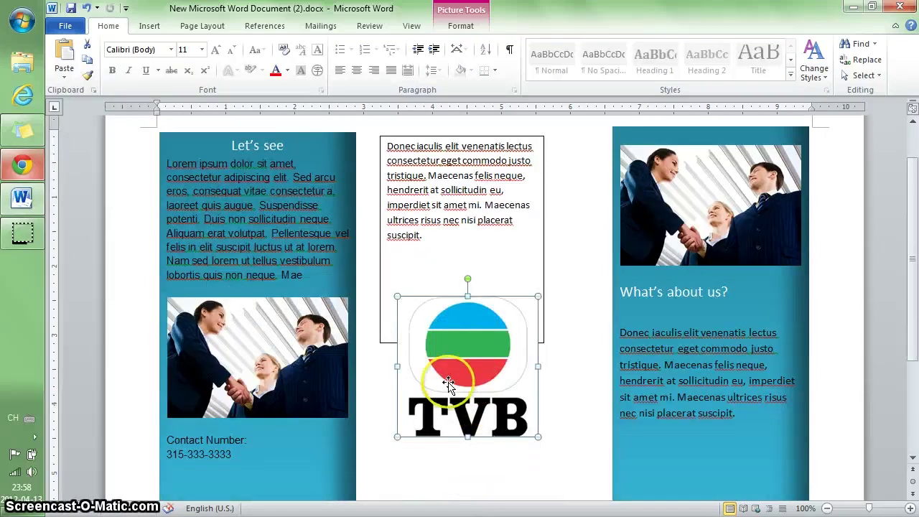
{"action": "left_click_drag", "start_coordinate": [449, 327], "coordinate": [440, 384]}
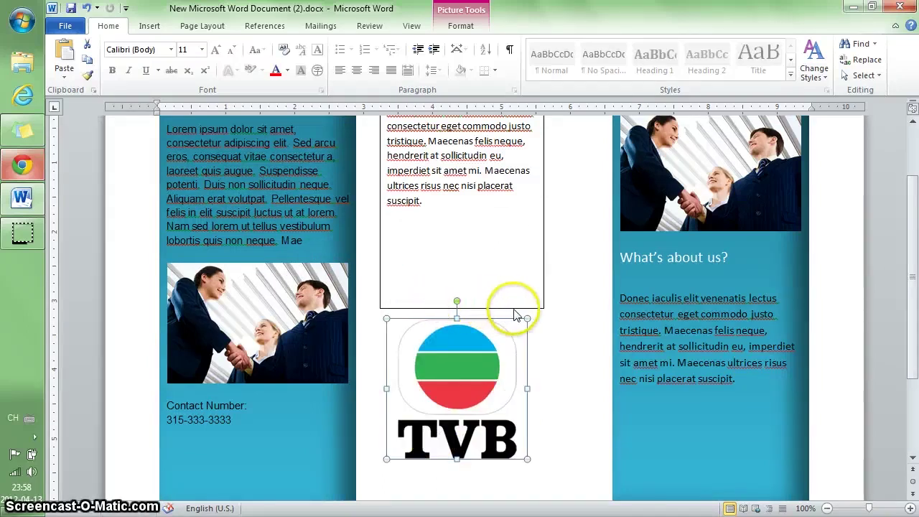
Step: Shorten the middle text box to end just below its paragraph and move the TVB logo up beneath the text
{"action": "left_click", "coordinate": [539, 309]}
{"action": "left_click_drag", "start_coordinate": [462, 308], "coordinate": [462, 232]}
{"action": "left_click_drag", "start_coordinate": [462, 379], "coordinate": [467, 277]}
{"action": "scroll", "coordinate": [460, 280], "scroll_direction": "up", "scroll_amount": 3}
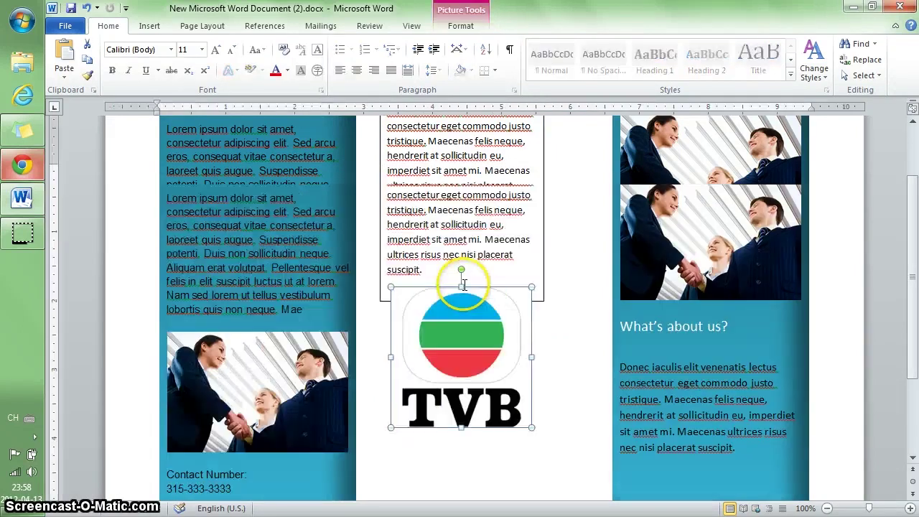
Step: Remove the outline of the middle text box by setting its line color to No line
{"action": "left_click", "coordinate": [430, 204]}
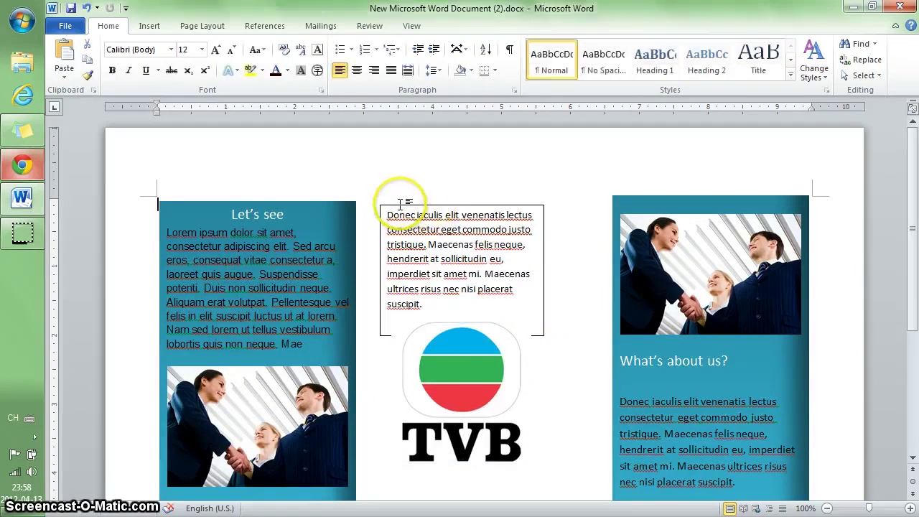
{"action": "left_click", "coordinate": [370, 215]}
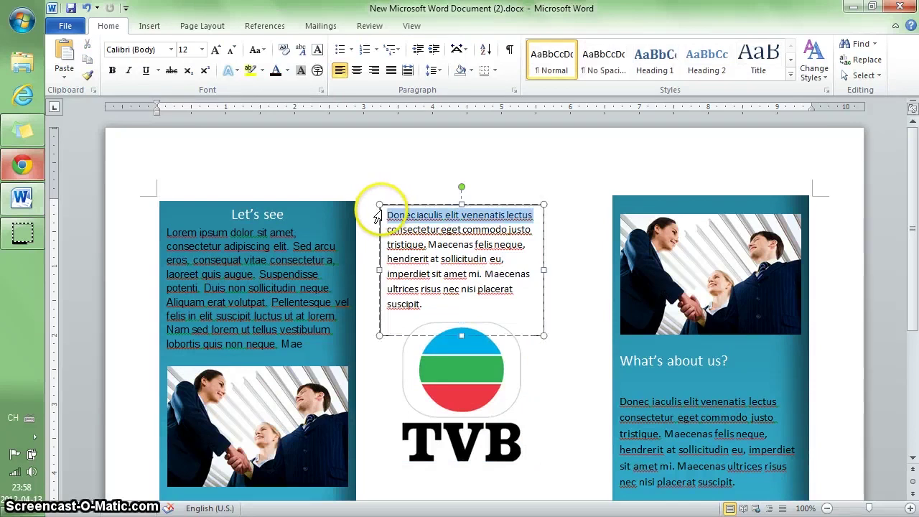
{"action": "left_click", "coordinate": [389, 204]}
{"action": "right_click", "coordinate": [388, 204]}
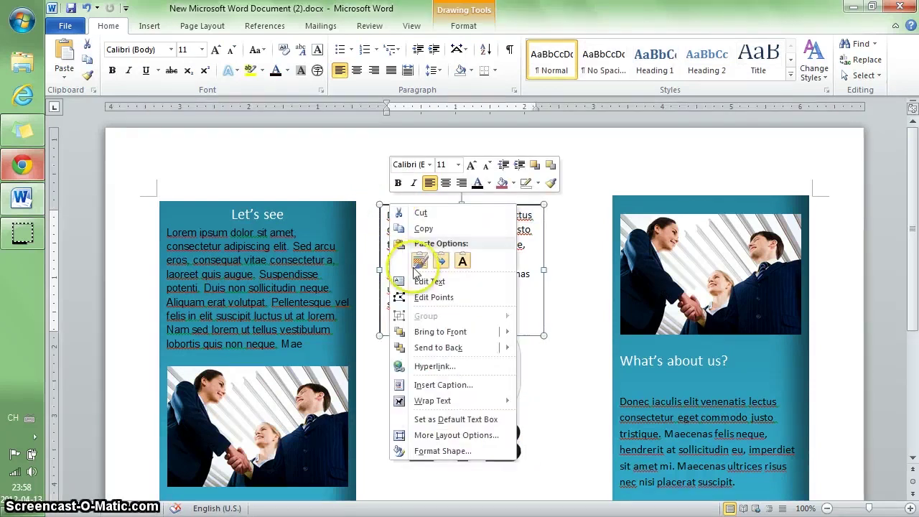
{"action": "left_click", "coordinate": [439, 450]}
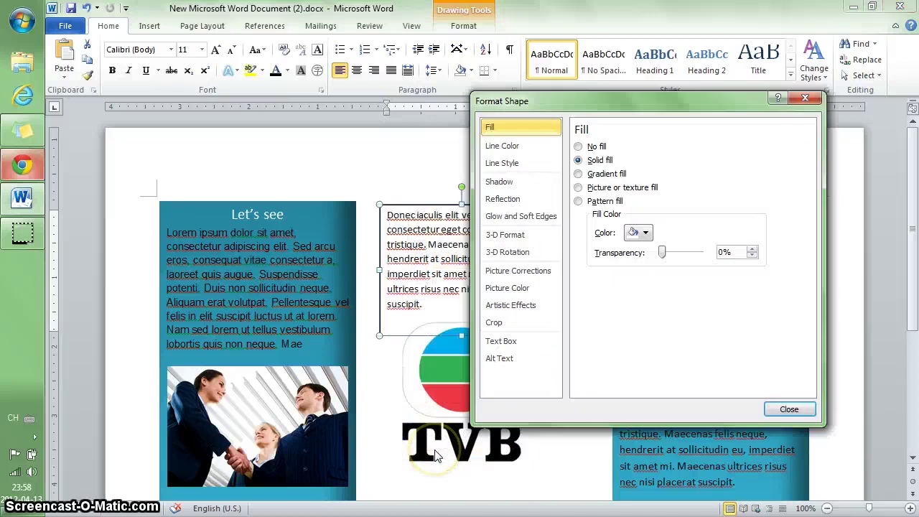
{"action": "left_click", "coordinate": [528, 147]}
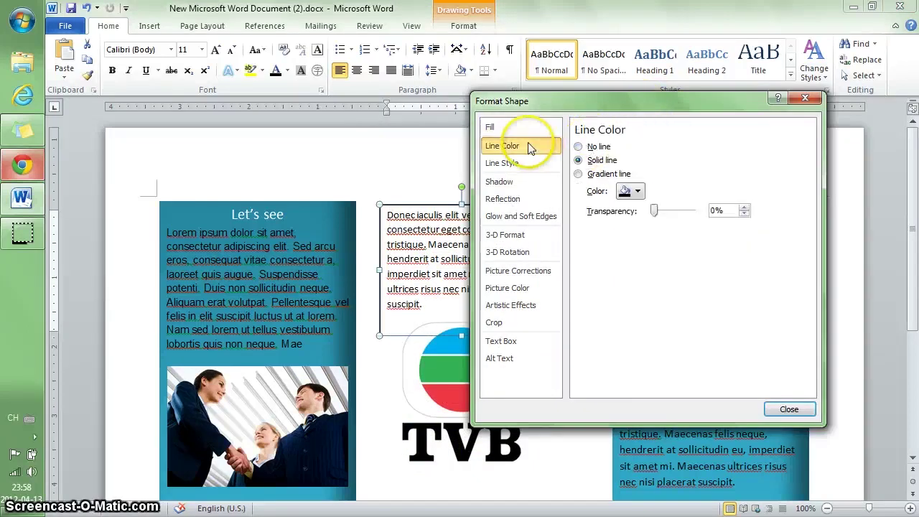
{"action": "left_click", "coordinate": [578, 147]}
{"action": "left_click", "coordinate": [787, 408]}
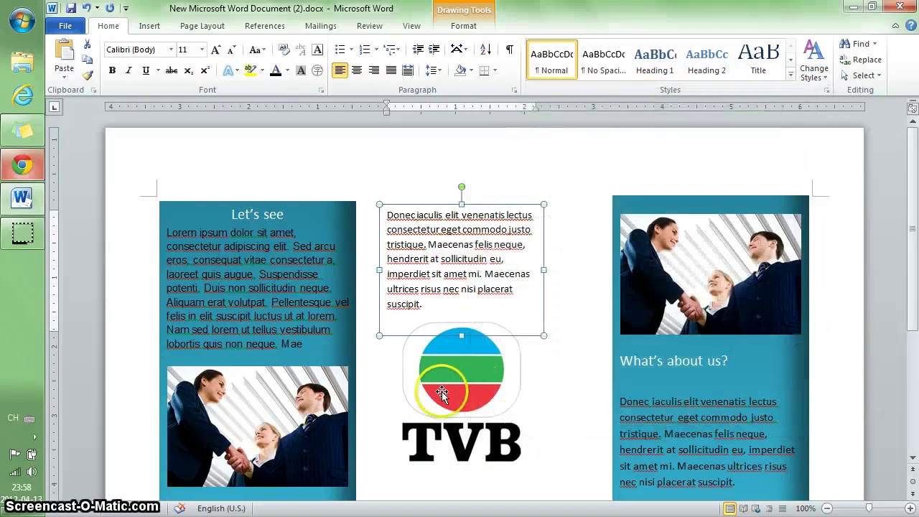
Step: Move the TVB logo slightly lower, clear of the paragraph, and widen the middle text box towards the "What's about us?" column
{"action": "mouse_move", "coordinate": [442, 391]}
{"action": "left_mouse_down"}
{"action": "mouse_move", "coordinate": [449, 416]}
{"action": "mouse_move", "coordinate": [441, 406]}
{"action": "left_mouse_up"}
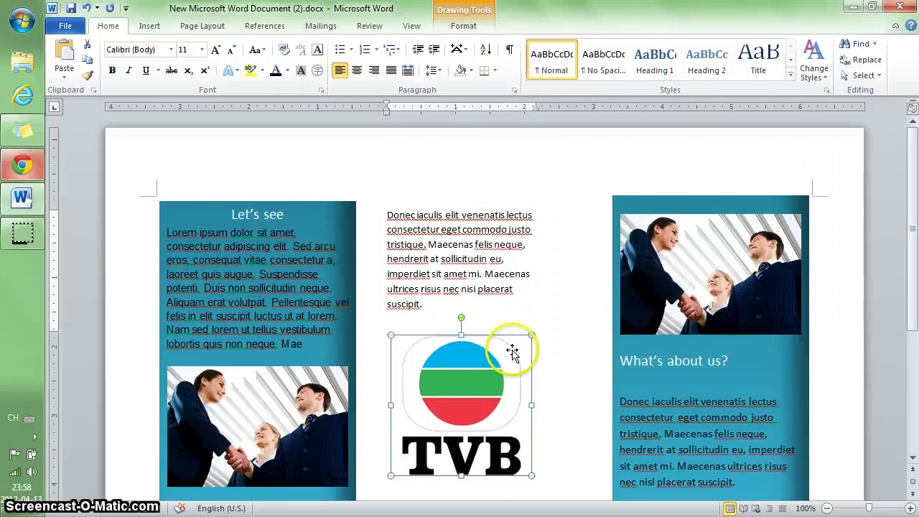
{"action": "left_click", "coordinate": [517, 282]}
{"action": "left_click_drag", "start_coordinate": [544, 270], "coordinate": [590, 270]}
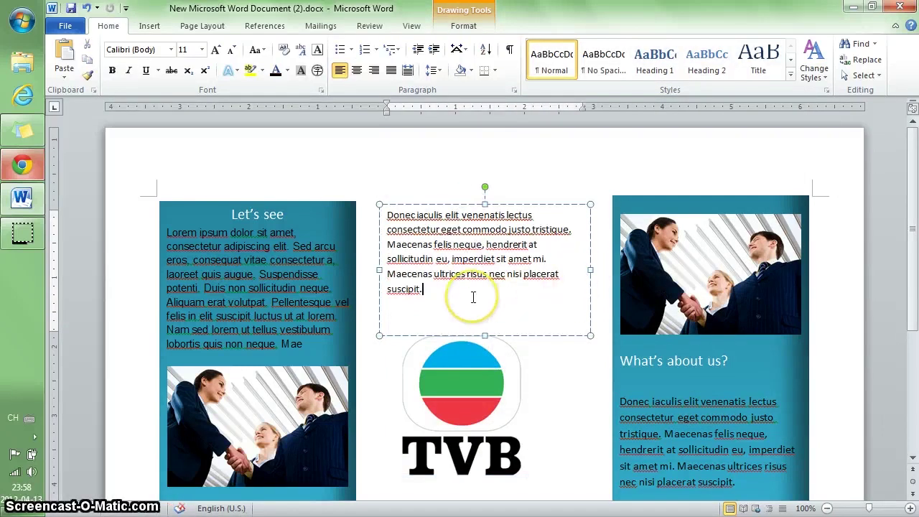
Step: Justify the "Donec iaculis" paragraph in the middle text box
{"action": "left_click_drag", "start_coordinate": [435, 296], "coordinate": [387, 214]}
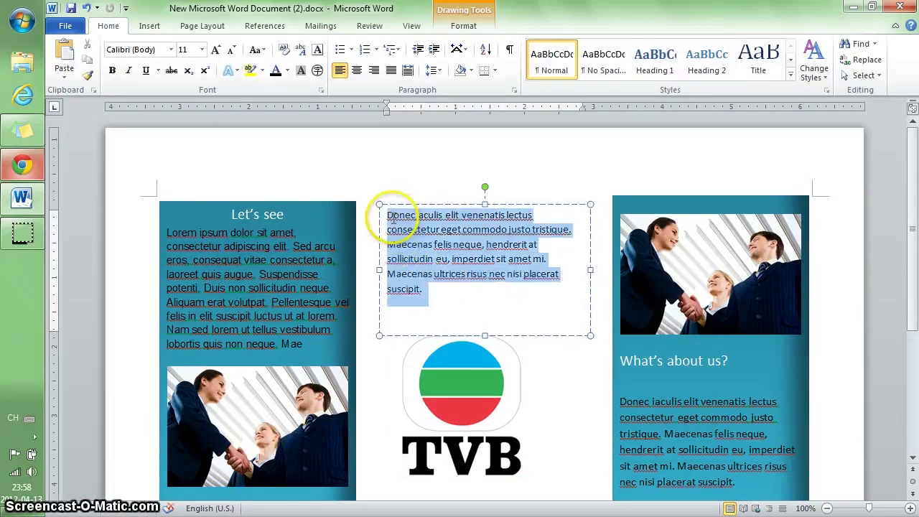
{"action": "left_click", "coordinate": [391, 70]}
{"action": "left_click", "coordinate": [490, 307]}
Step: Shift the TVB logo to the right so it sits centred below the justified paragraph, and deselect it
{"action": "scroll", "coordinate": [492, 310], "scroll_direction": "down", "scroll_amount": 1}
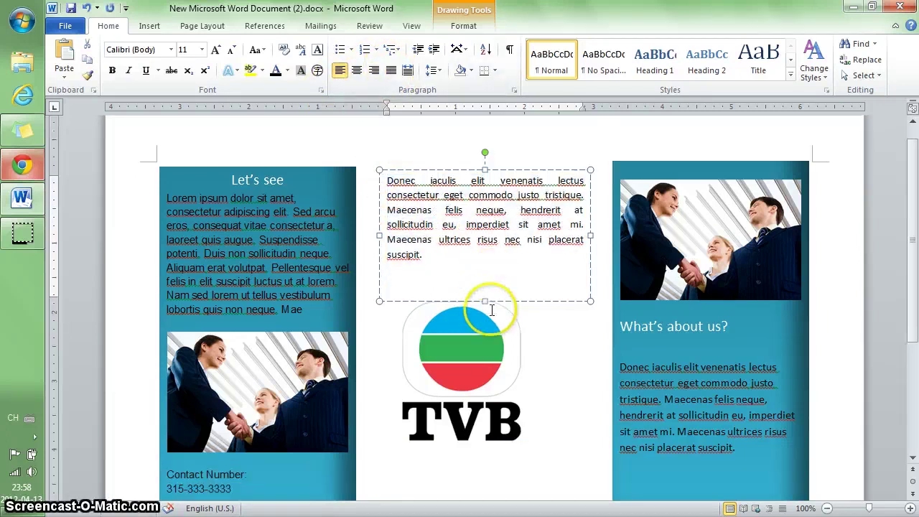
{"action": "left_click_drag", "start_coordinate": [480, 331], "coordinate": [510, 333]}
{"action": "scroll", "coordinate": [529, 328], "scroll_direction": "down", "scroll_amount": 3}
{"action": "left_click", "coordinate": [493, 365]}
{"action": "scroll", "coordinate": [491, 363], "scroll_direction": "up", "scroll_amount": 3}
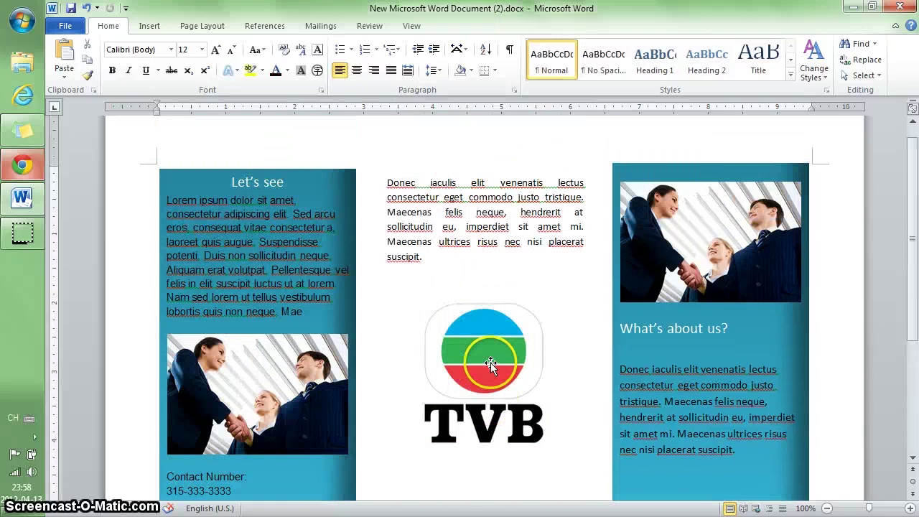
Step: Add the line "What's not about us?" below the "Donec iaculis" paragraph in the "What's about us?" column
{"action": "scroll", "coordinate": [490, 363], "scroll_direction": "down", "scroll_amount": 3}
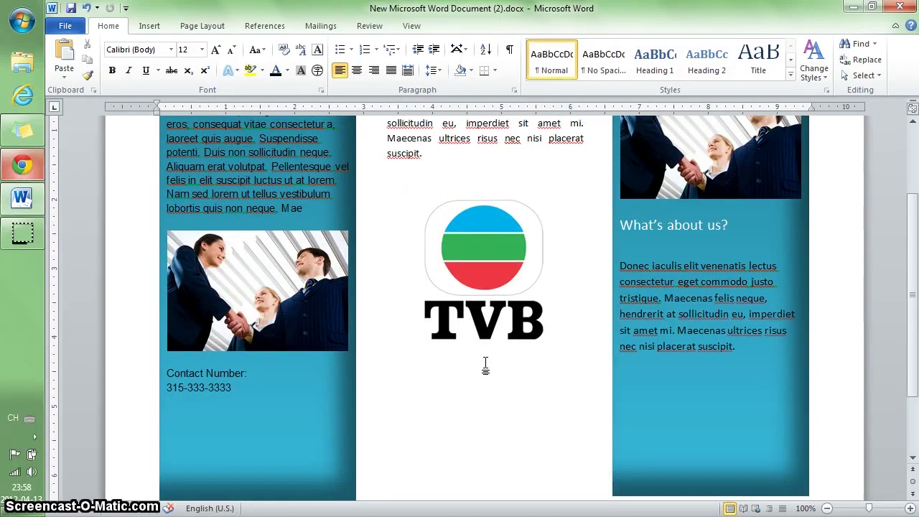
{"action": "scroll", "coordinate": [485, 365], "scroll_direction": "down", "scroll_amount": 2}
{"action": "scroll", "coordinate": [486, 365], "scroll_direction": "up", "scroll_amount": 1}
{"action": "left_click", "coordinate": [684, 343]}
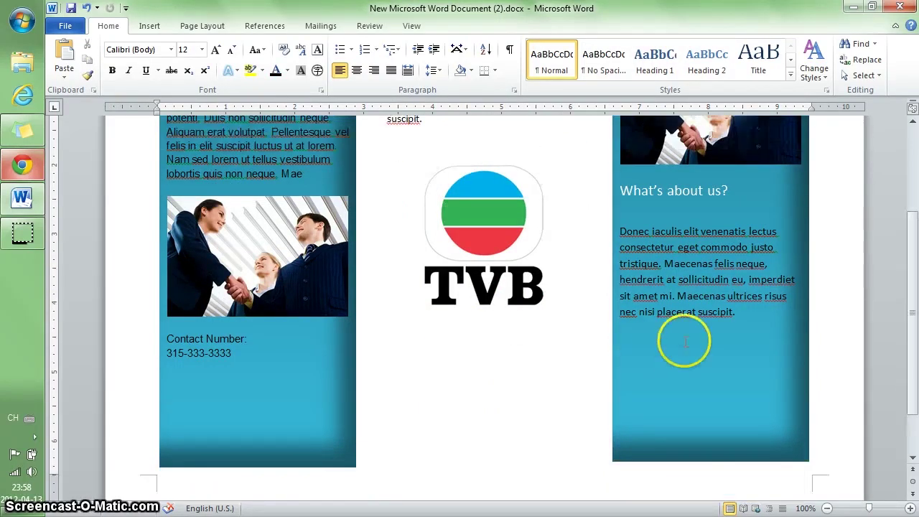
{"action": "left_click", "coordinate": [742, 313]}
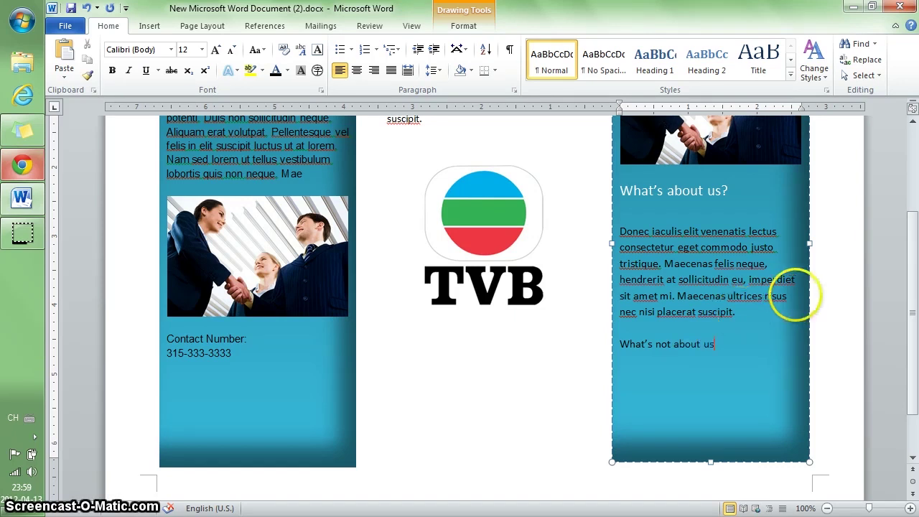
{"action": "type", "text": "s?"}
Step: Copy the formatting of the "What's about us?" heading onto the "What's not about us?" line with Format Painter
{"action": "left_click_drag", "start_coordinate": [711, 346], "coordinate": [607, 345]}
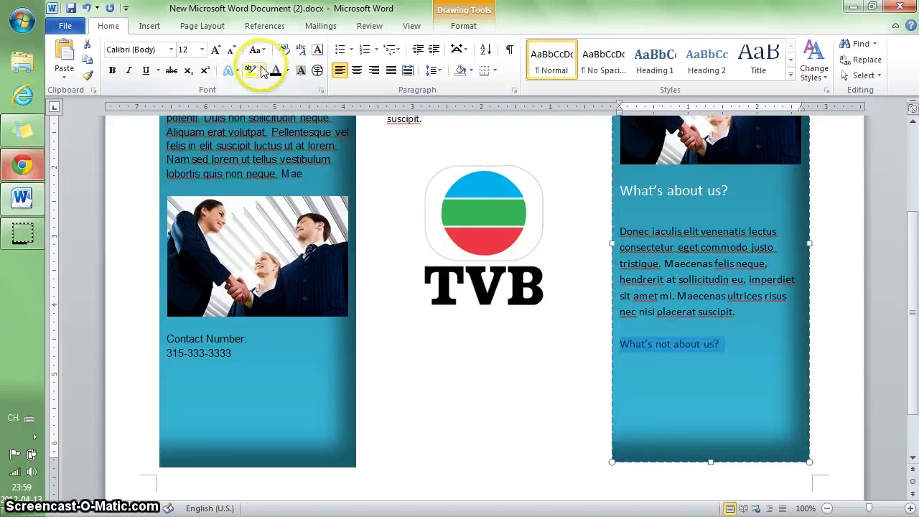
{"action": "left_click_drag", "start_coordinate": [747, 190], "coordinate": [619, 190]}
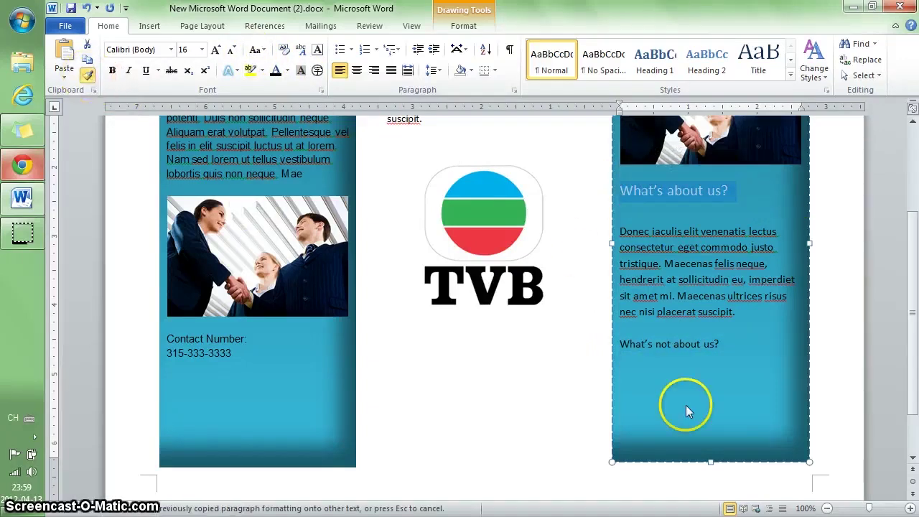
{"action": "left_click_drag", "start_coordinate": [719, 344], "coordinate": [617, 346]}
Step: Enter the placeholder text "Helaesioufhdgl, dgsdlkjf." below the "What's not about us?" heading
{"action": "left_click", "coordinate": [714, 376]}
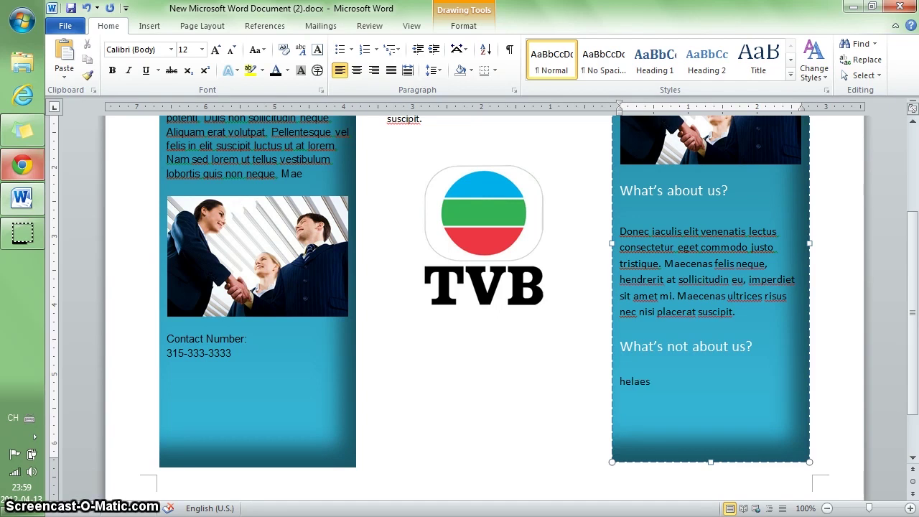
{"action": "type", "text": "helaesioufh"}
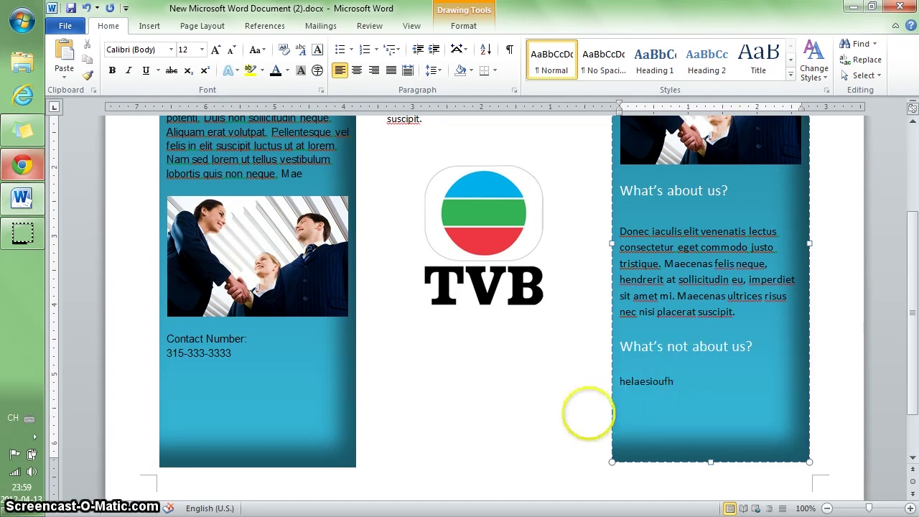
{"action": "type", "text": "dgl,"}
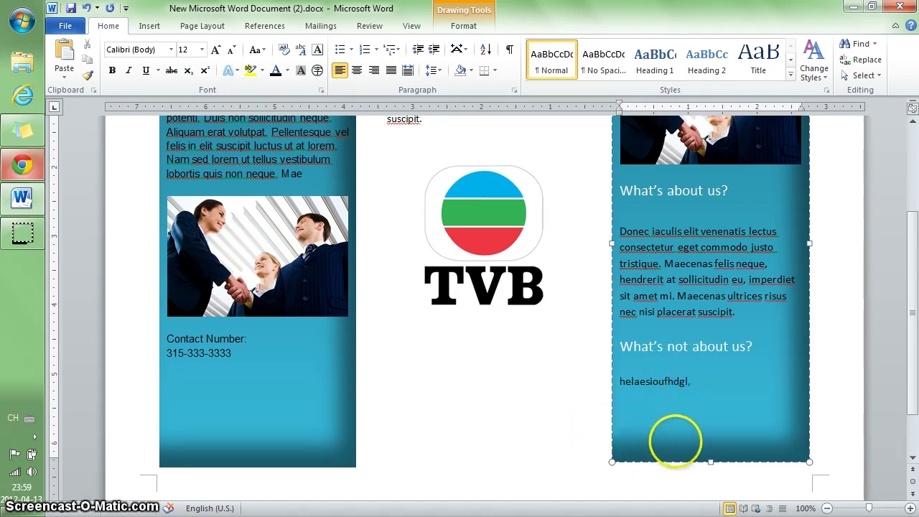
{"action": "type", "text": " dgsd"}
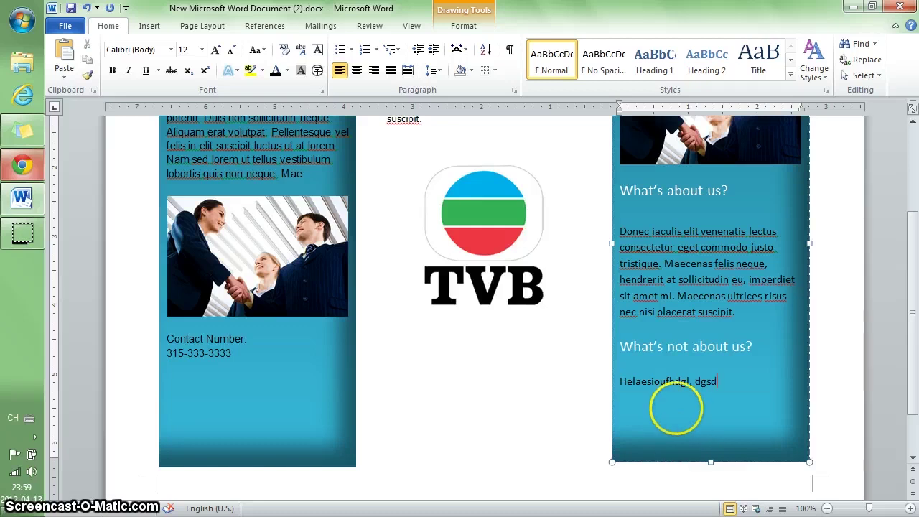
{"action": "type", "text": "lkjf"}
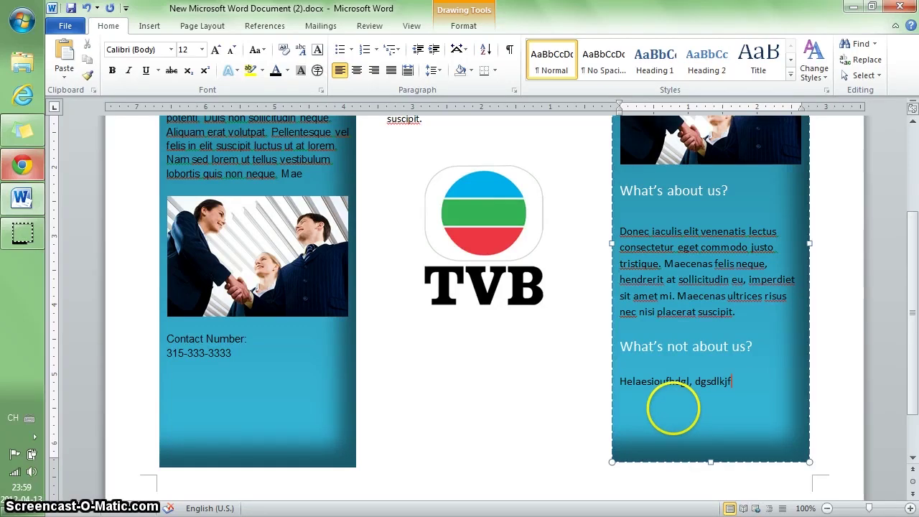
{"action": "type", "text": "."}
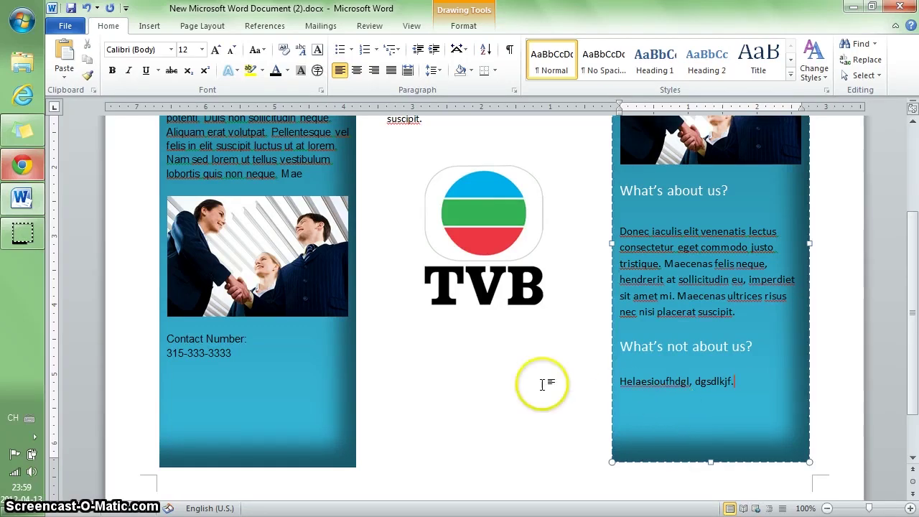
Step: Draw a straight line about 2.2" long directly under the "What's about us?" heading
{"action": "left_click", "coordinate": [151, 26]}
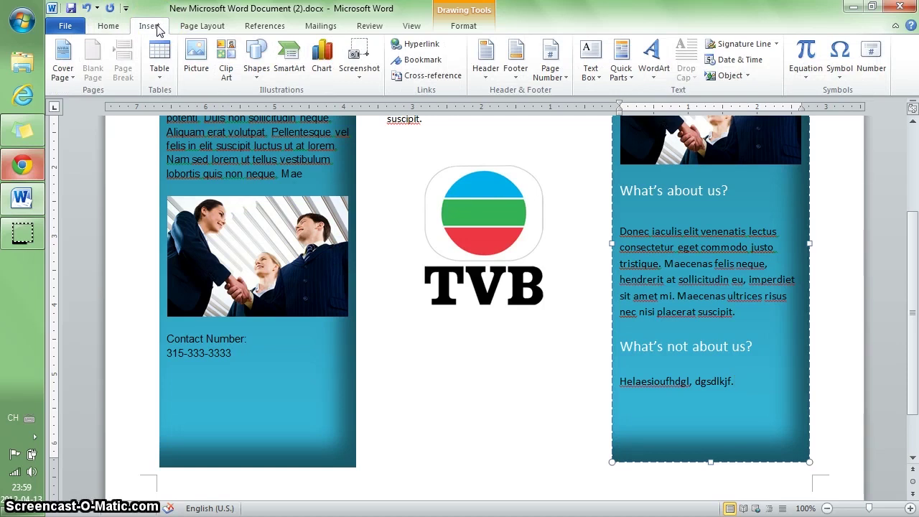
{"action": "left_click", "coordinate": [258, 72]}
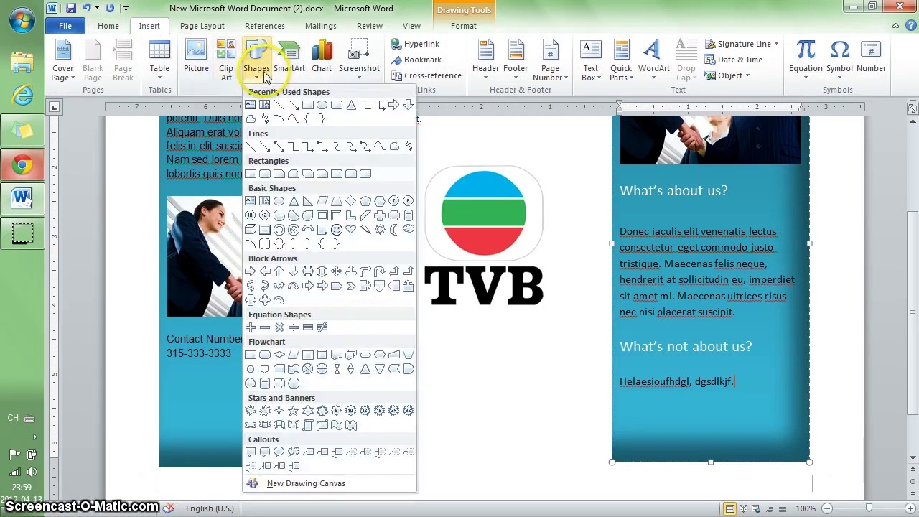
{"action": "left_click", "coordinate": [279, 112]}
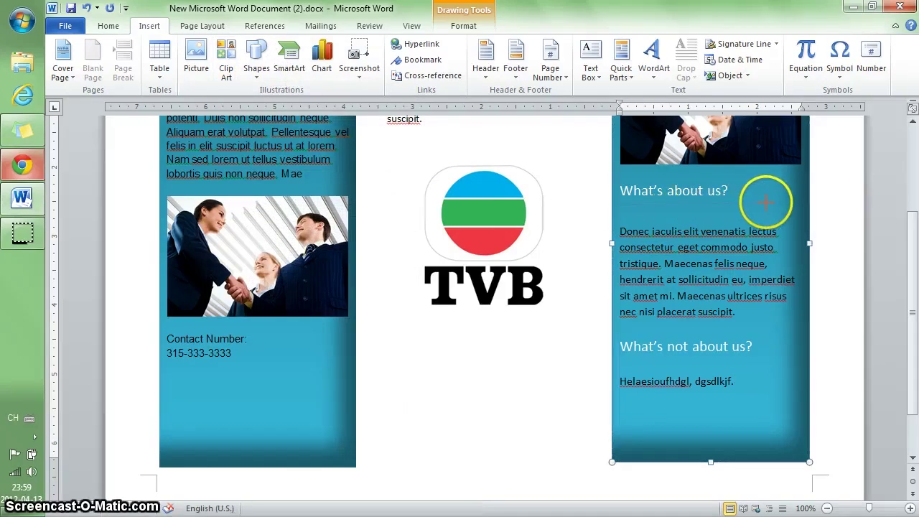
{"action": "left_click_drag", "start_coordinate": [769, 203], "coordinate": [619, 205]}
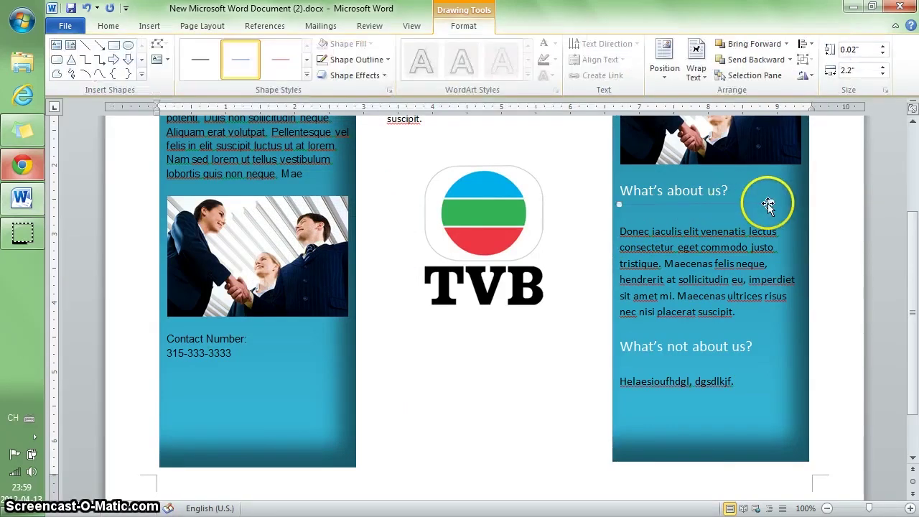
Step: Set the line under "What's about us?" to a width of 1.25 pt with a dotted dash type
{"action": "right_click", "coordinate": [724, 204]}
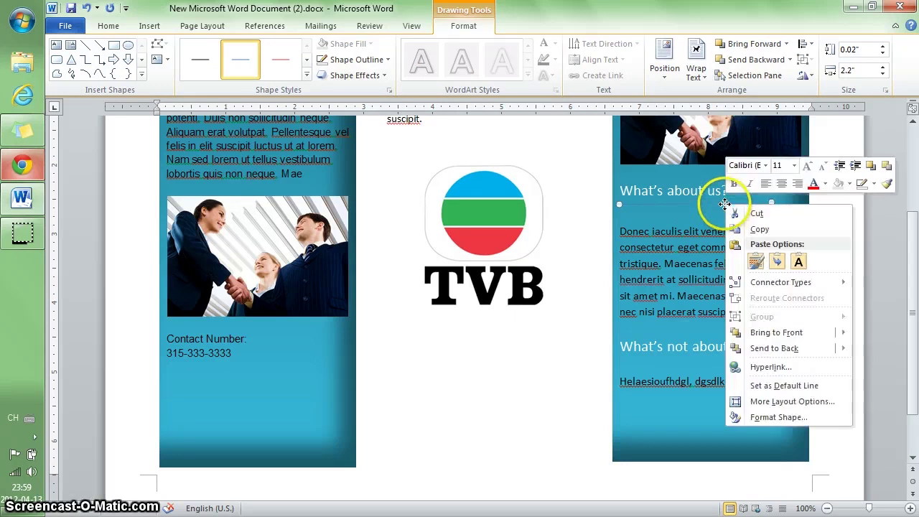
{"action": "left_click", "coordinate": [779, 418]}
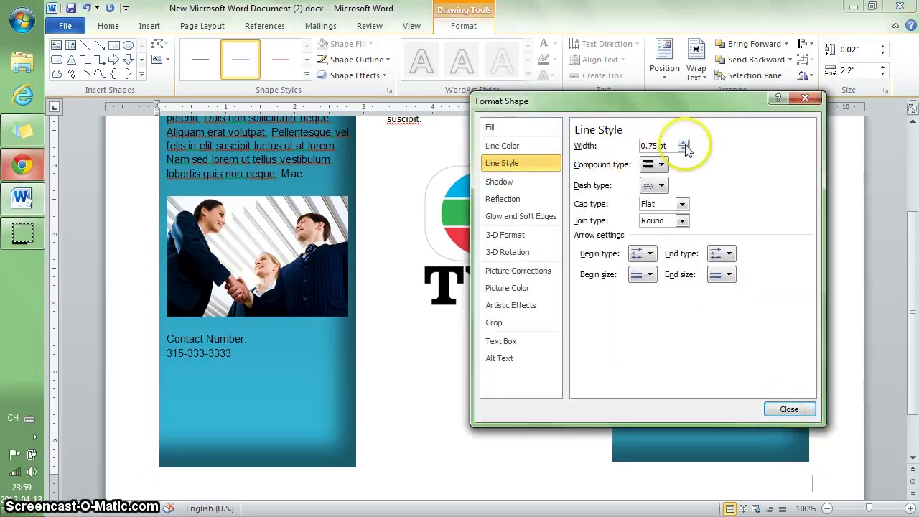
{"action": "left_click", "coordinate": [517, 163]}
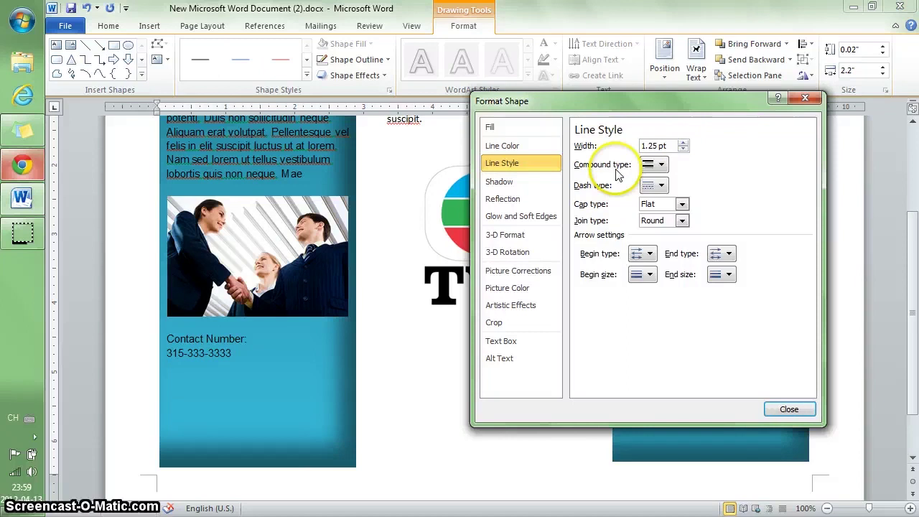
{"action": "left_click", "coordinate": [659, 165]}
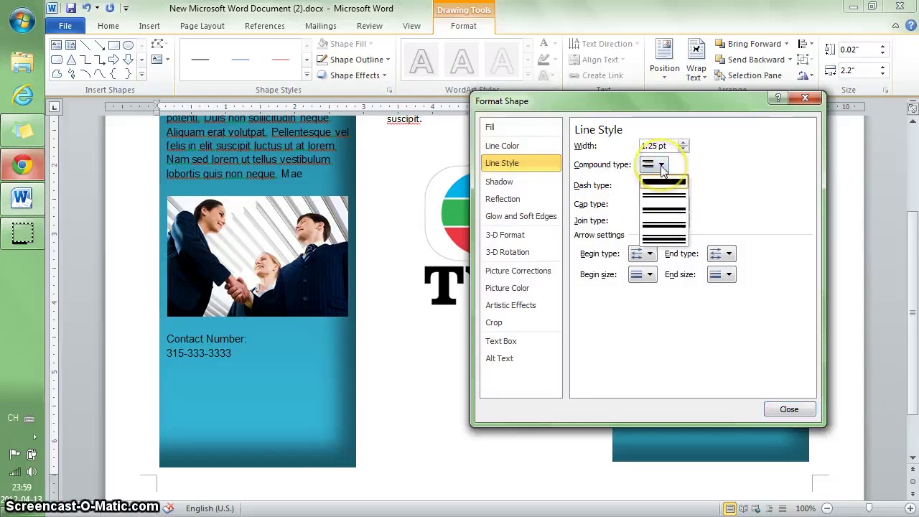
{"action": "left_click", "coordinate": [659, 164]}
{"action": "left_click", "coordinate": [662, 185]}
{"action": "left_click", "coordinate": [658, 215]}
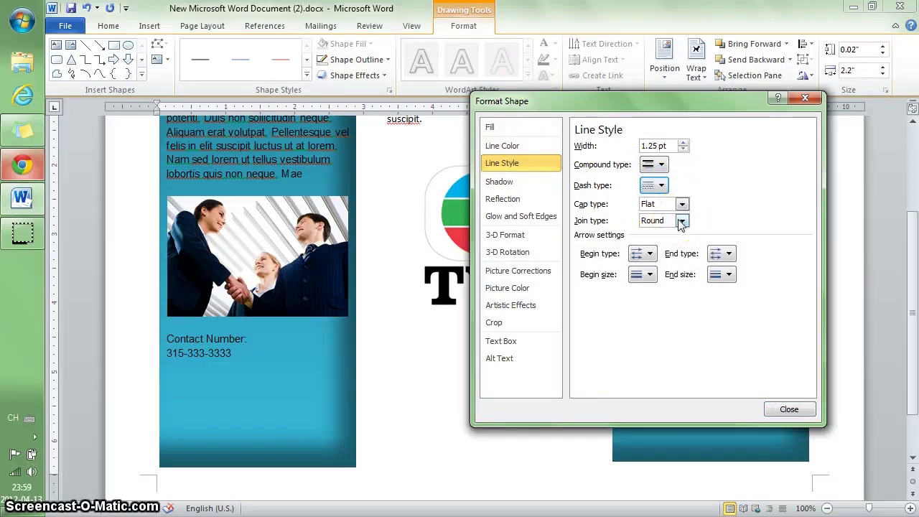
Step: Color the dotted line under "What's about us?" solid white and close the shape formatting dialog
{"action": "left_click", "coordinate": [514, 147]}
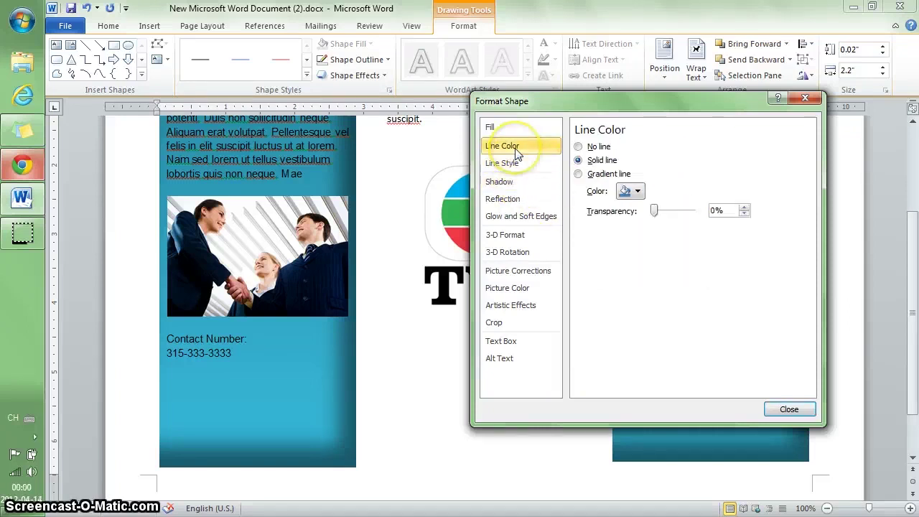
{"action": "left_click", "coordinate": [637, 191]}
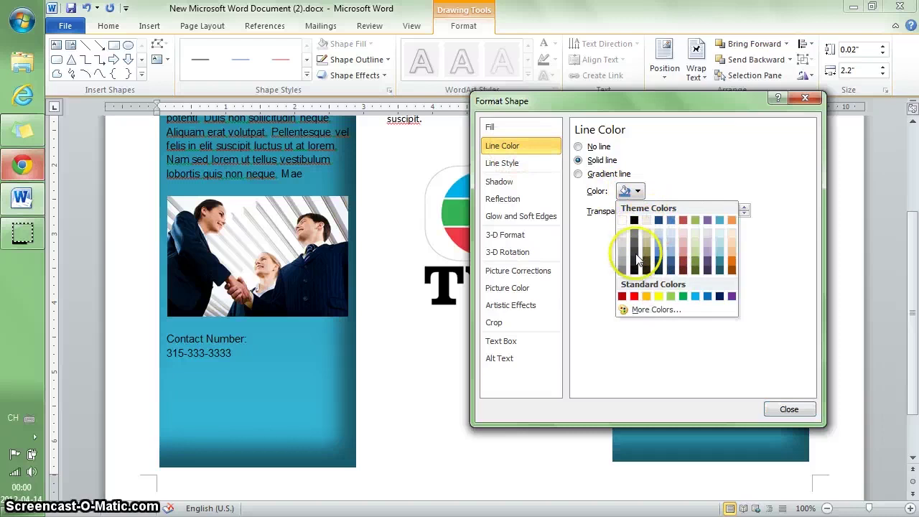
{"action": "left_click", "coordinate": [621, 223]}
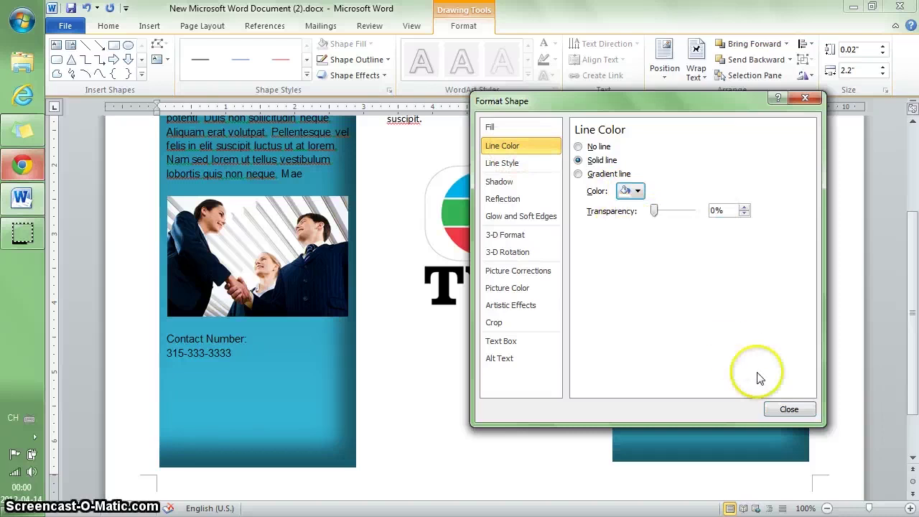
{"action": "left_click", "coordinate": [789, 409]}
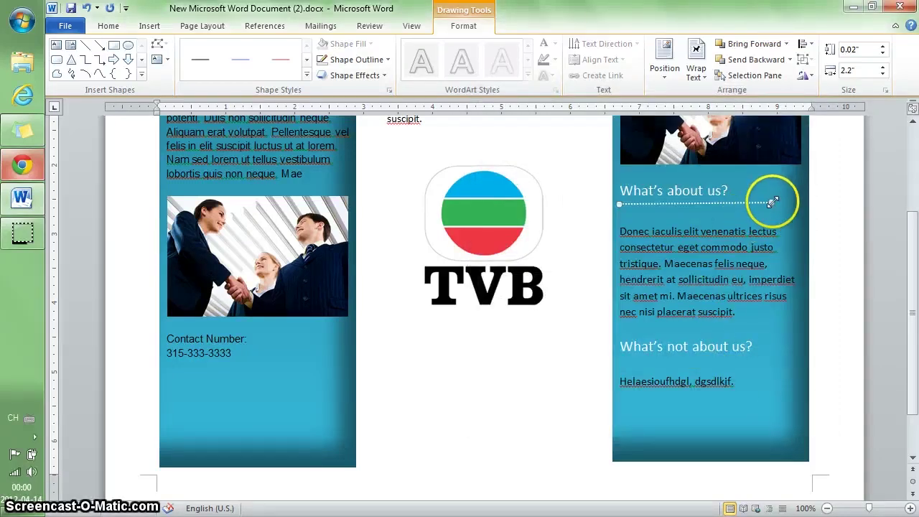
Step: Lengthen the dotted line to about 2.45" and place a copy of it under the "What's not about us?" heading
{"action": "left_click_drag", "start_coordinate": [772, 203], "coordinate": [784, 204]}
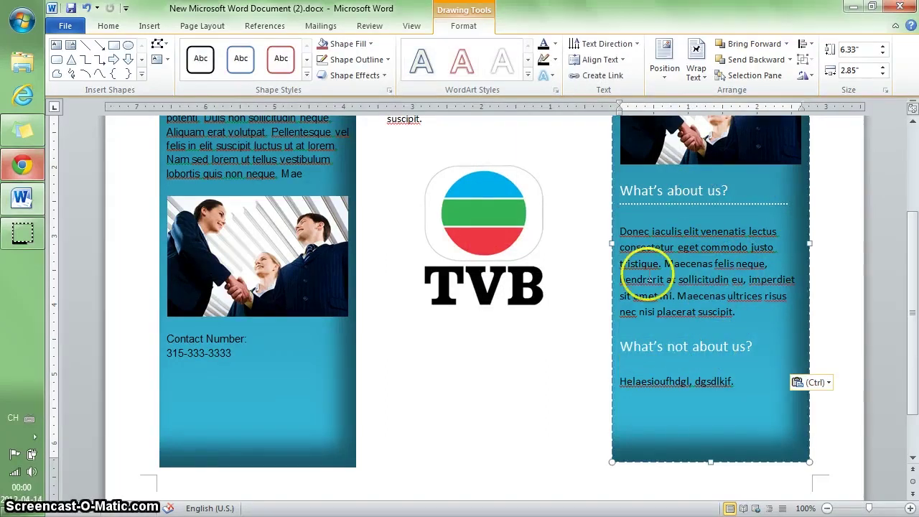
{"action": "left_click", "coordinate": [683, 208]}
{"action": "key", "text": "ctrl+c"}
{"action": "key", "text": "ctrl+v"}
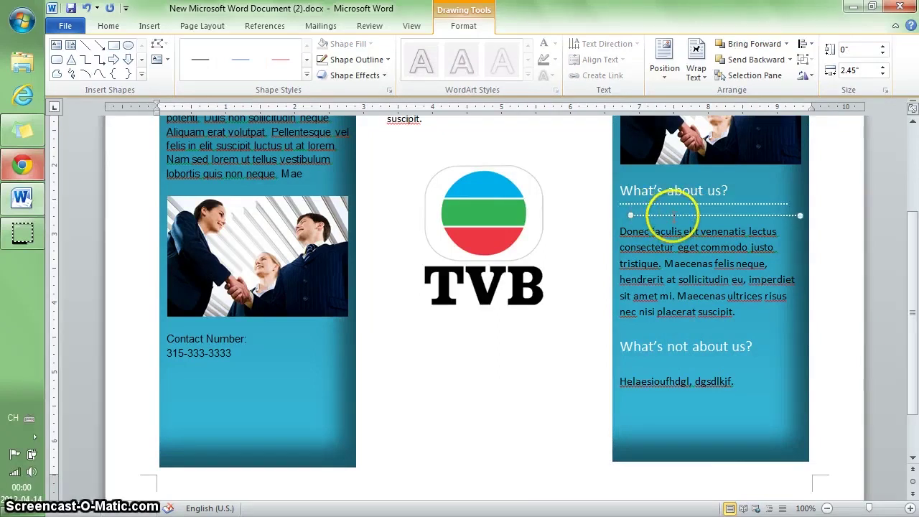
{"action": "left_click_drag", "start_coordinate": [673, 217], "coordinate": [747, 362]}
Step: Look over the layout of all three brochure columns from top to bottom, with the copied line deselected
{"action": "scroll", "coordinate": [746, 362], "scroll_direction": "up", "scroll_amount": 1}
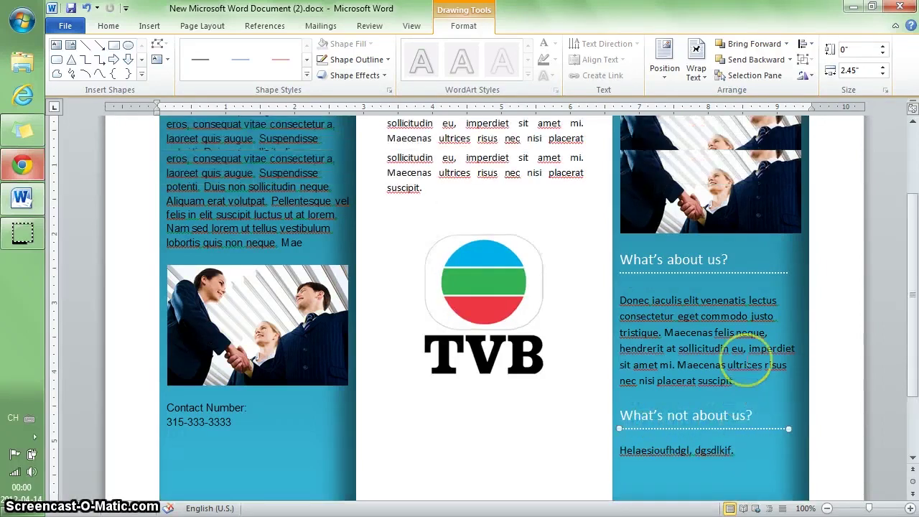
{"action": "scroll", "coordinate": [751, 356], "scroll_direction": "up", "scroll_amount": 2}
{"action": "scroll", "coordinate": [750, 355], "scroll_direction": "down", "scroll_amount": 2}
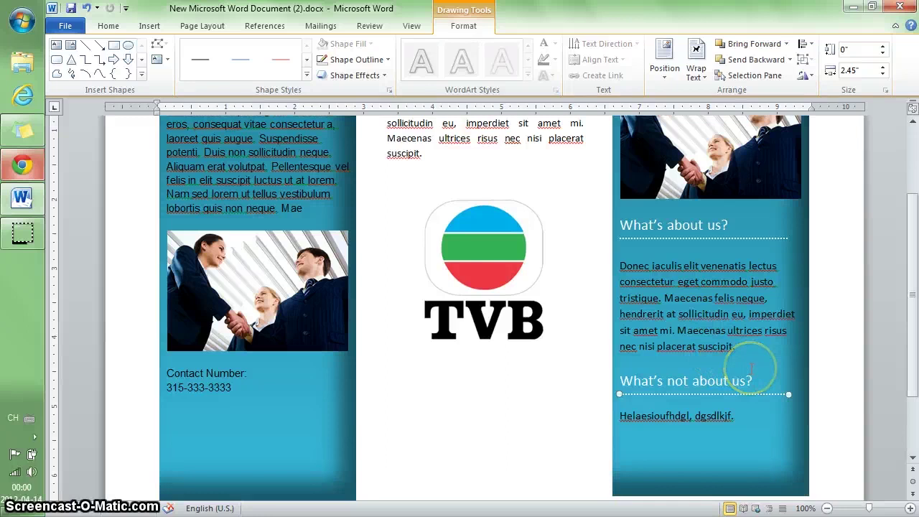
{"action": "scroll", "coordinate": [750, 367], "scroll_direction": "down", "scroll_amount": 3}
{"action": "scroll", "coordinate": [750, 367], "scroll_direction": "up", "scroll_amount": 5}
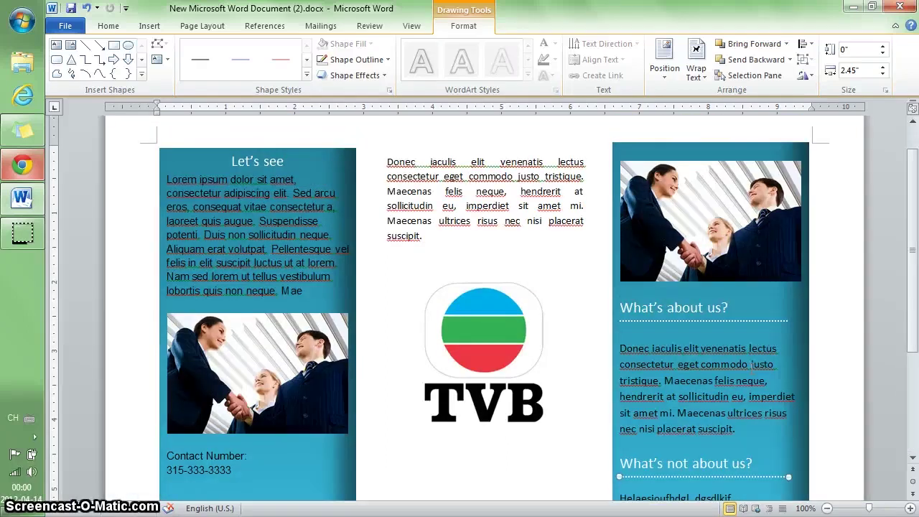
{"action": "scroll", "coordinate": [751, 367], "scroll_direction": "down", "scroll_amount": 3}
{"action": "left_click", "coordinate": [478, 352]}
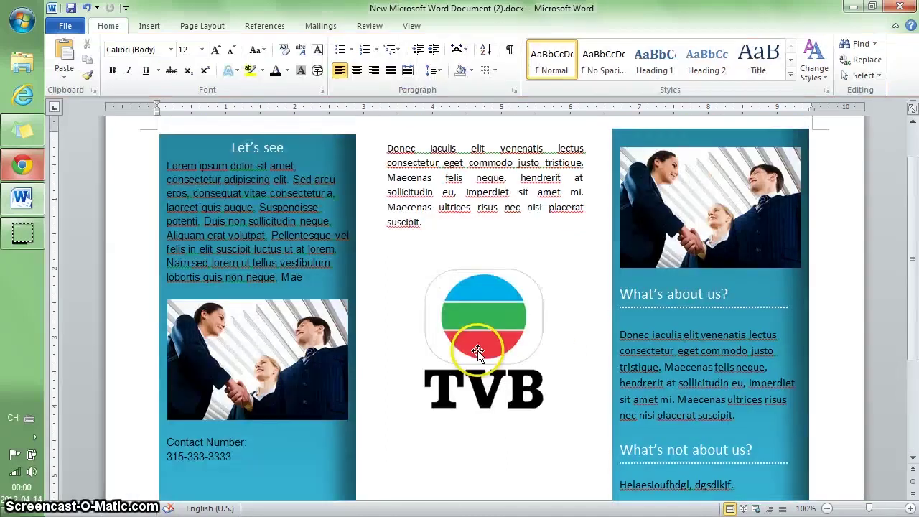
{"action": "scroll", "coordinate": [478, 352], "scroll_direction": "down", "scroll_amount": 3}
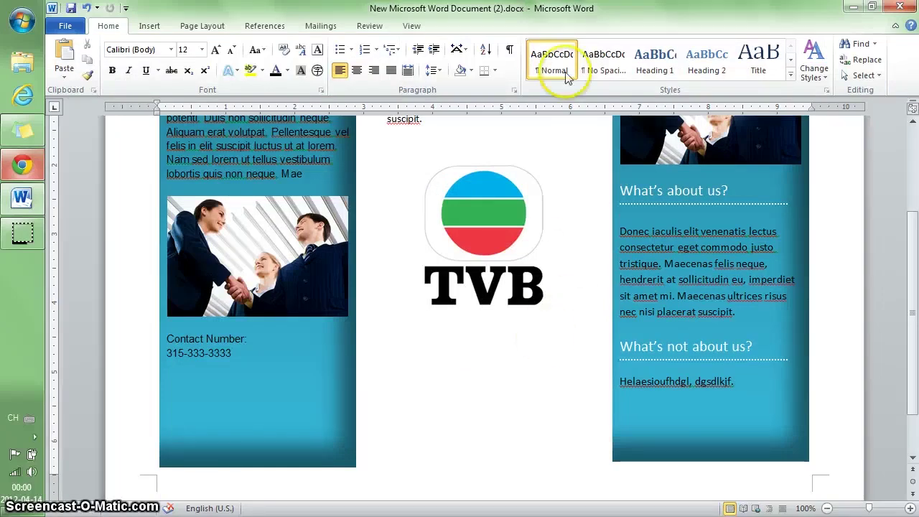
Step: Insert a Simple Text Box and move it to the middle column below the TVB logo
{"action": "left_click", "coordinate": [196, 28]}
{"action": "left_click", "coordinate": [150, 27]}
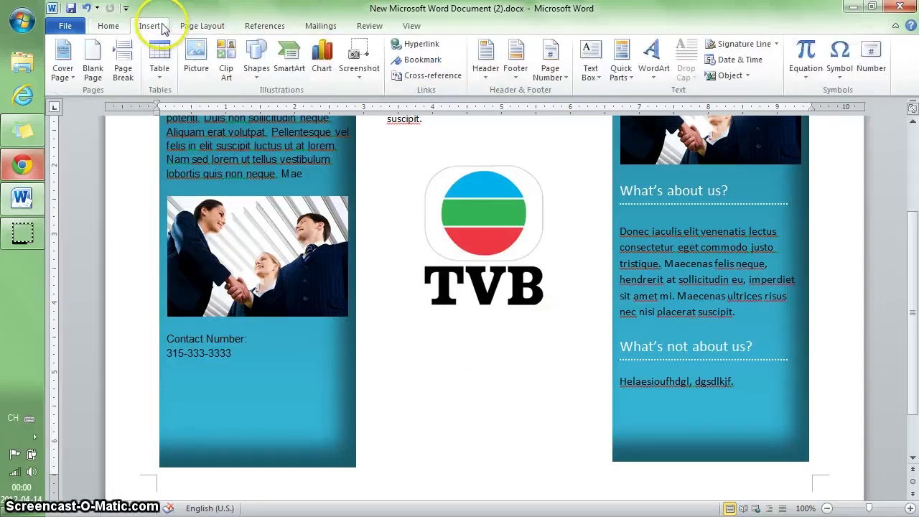
{"action": "left_click", "coordinate": [591, 72]}
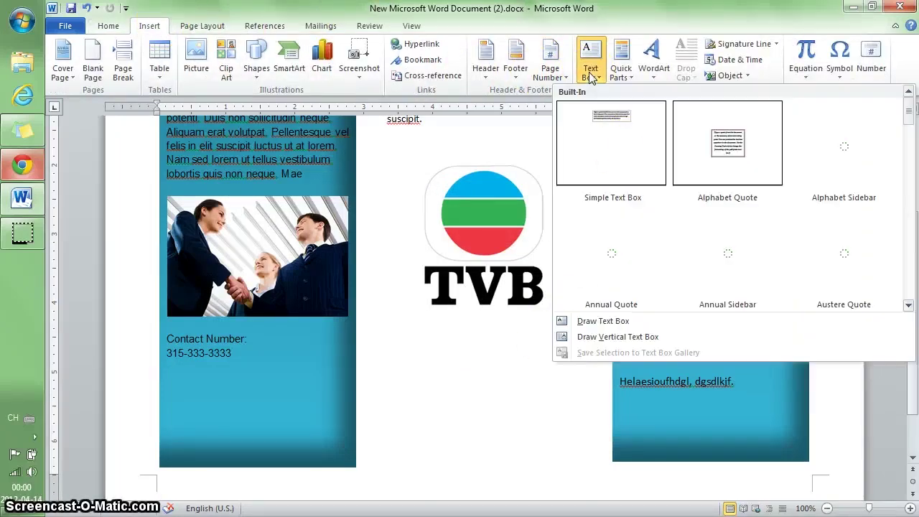
{"action": "left_click", "coordinate": [617, 144]}
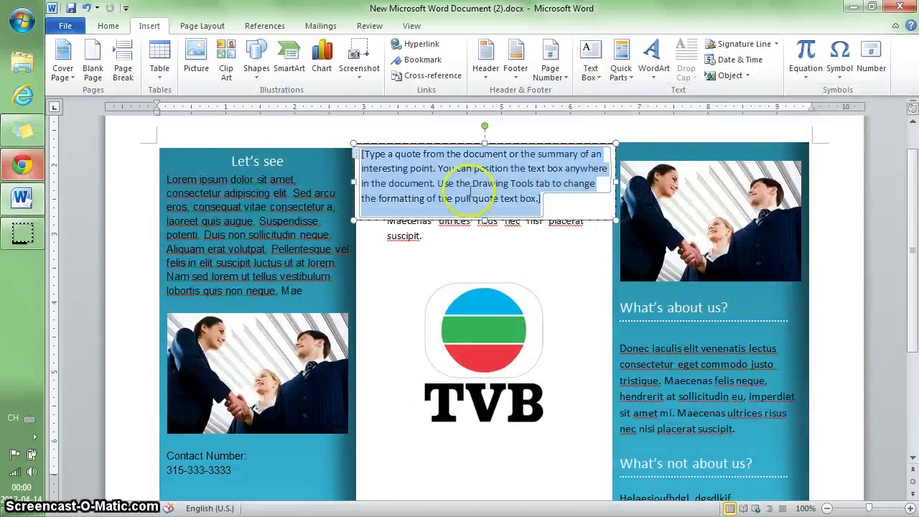
{"action": "left_click_drag", "start_coordinate": [463, 144], "coordinate": [467, 459]}
{"action": "scroll", "coordinate": [482, 389], "scroll_direction": "down", "scroll_amount": 3}
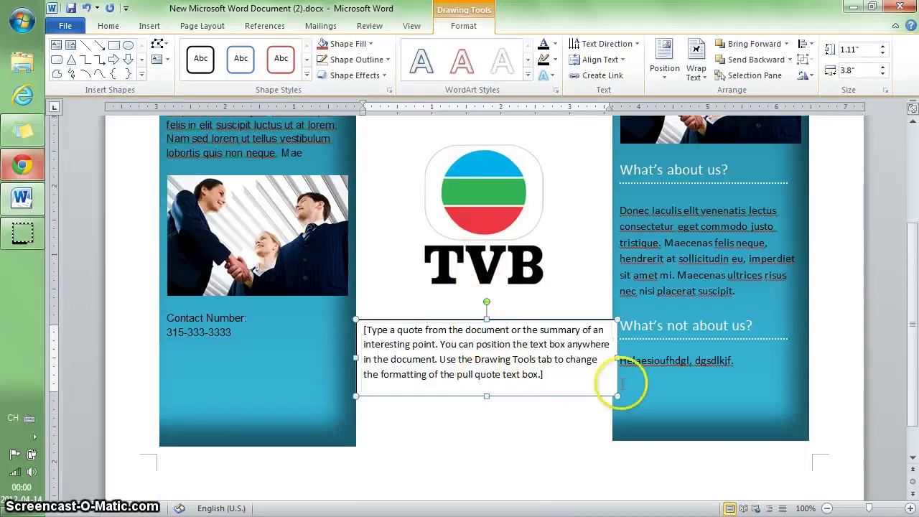
Step: Narrow the text box below the TVB logo from both sides to about 3.1" wide, fitting it between the blue columns, and deselect it
{"action": "left_click_drag", "start_coordinate": [617, 394], "coordinate": [586, 395]}
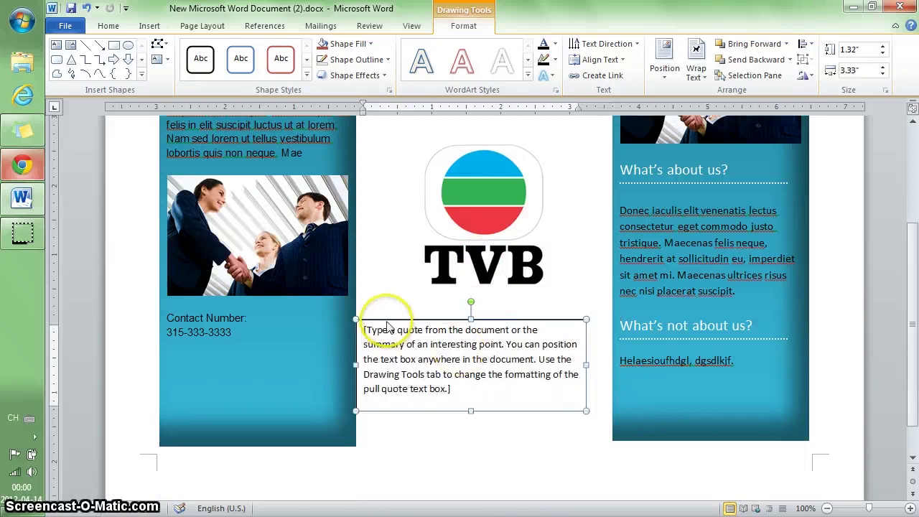
{"action": "left_click_drag", "start_coordinate": [355, 315], "coordinate": [371, 319]}
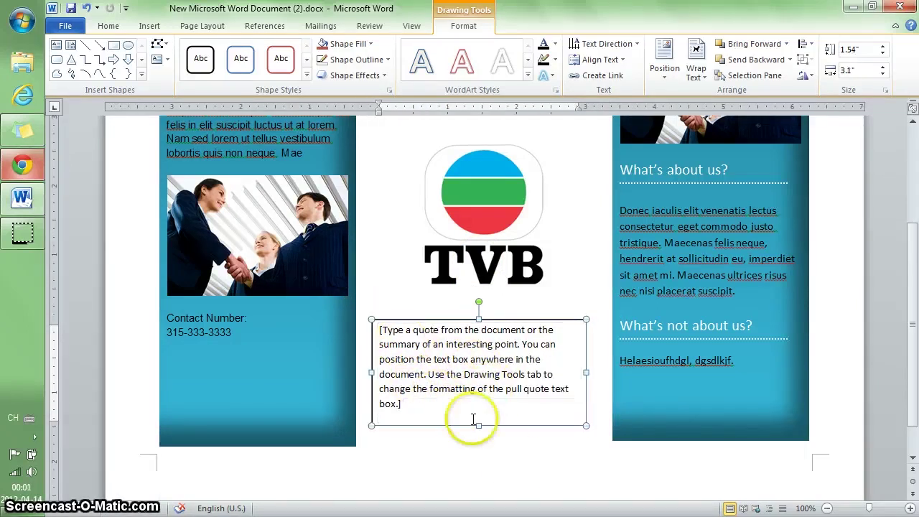
{"action": "left_click", "coordinate": [518, 462]}
{"action": "scroll", "coordinate": [518, 462], "scroll_direction": "down", "scroll_amount": 4}
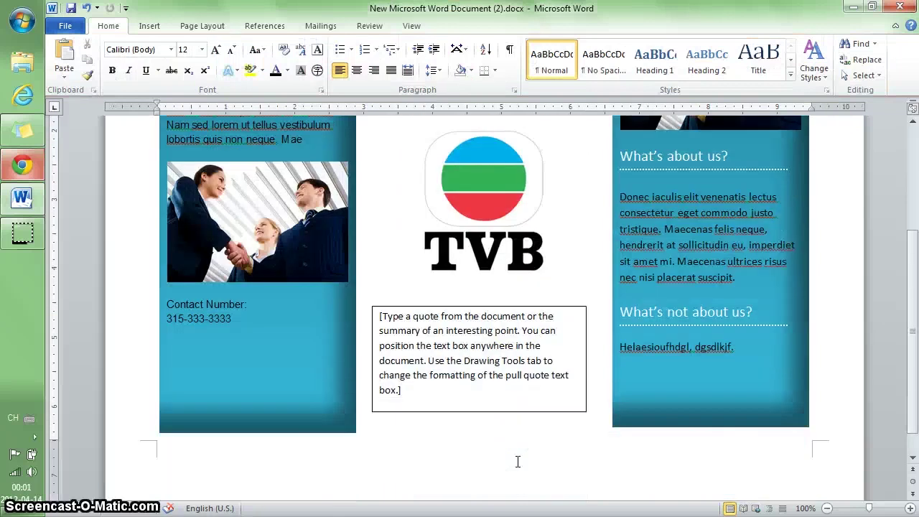
Step: Justify the placeholder text in the box below the TVB logo and deselect the box
{"action": "left_click", "coordinate": [387, 317]}
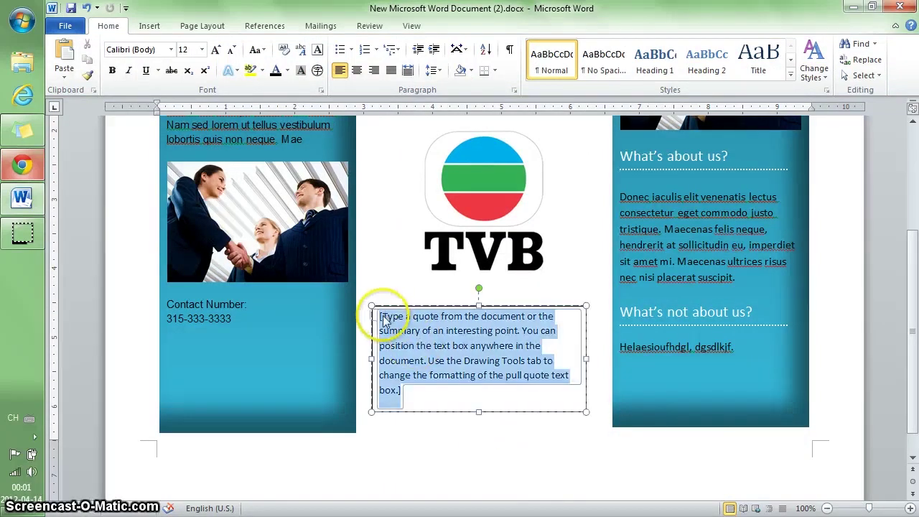
{"action": "left_click", "coordinate": [391, 70]}
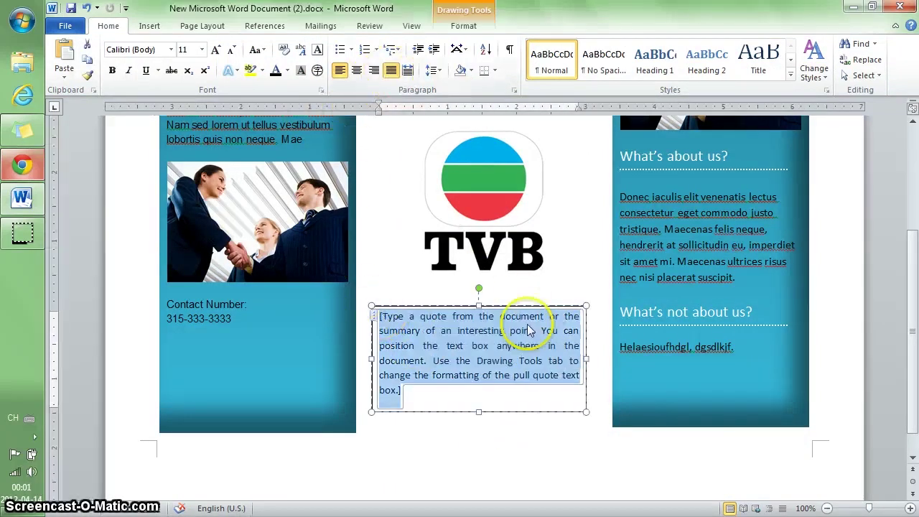
{"action": "scroll", "coordinate": [574, 458], "scroll_direction": "up", "scroll_amount": 4}
{"action": "left_click", "coordinate": [574, 460]}
Step: Zoom the page out to 90% and look over the three-column brochure layout
{"action": "scroll", "coordinate": [575, 460], "scroll_direction": "down", "scroll_amount": 3}
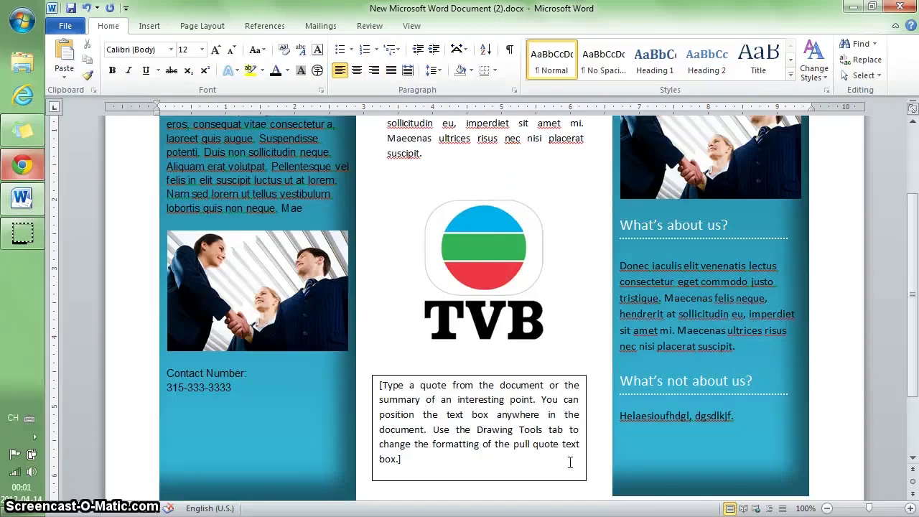
{"action": "scroll", "coordinate": [569, 461], "scroll_direction": "down", "scroll_amount": 2}
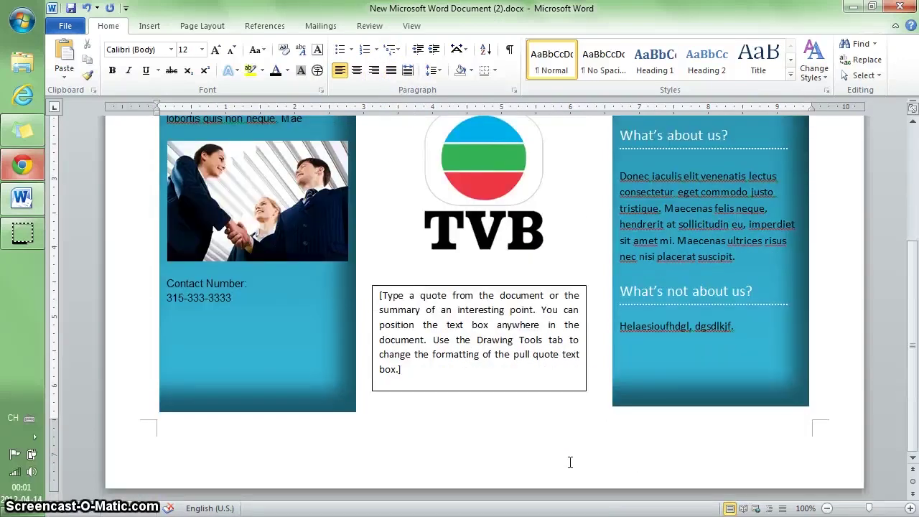
{"action": "scroll", "coordinate": [570, 463], "scroll_direction": "up", "scroll_amount": 2}
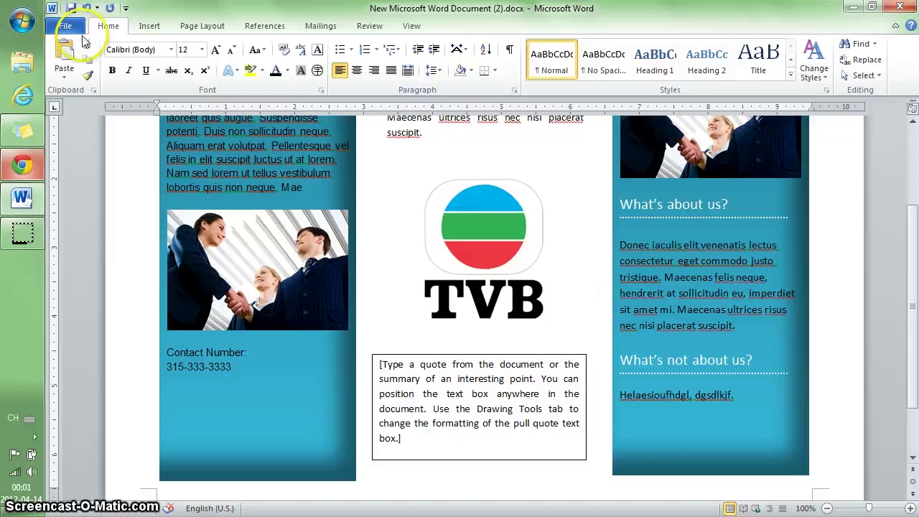
{"action": "left_click", "coordinate": [827, 508]}
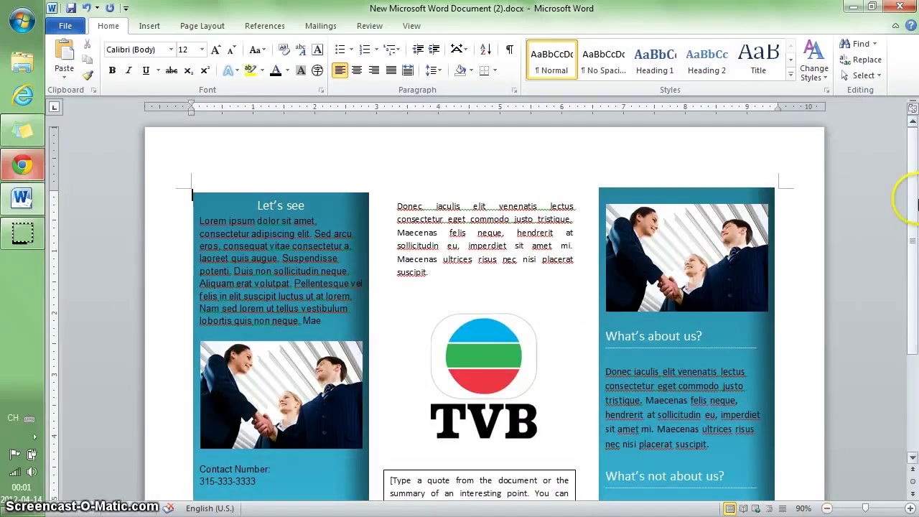
{"action": "scroll", "coordinate": [902, 194], "scroll_direction": "down", "scroll_amount": 2}
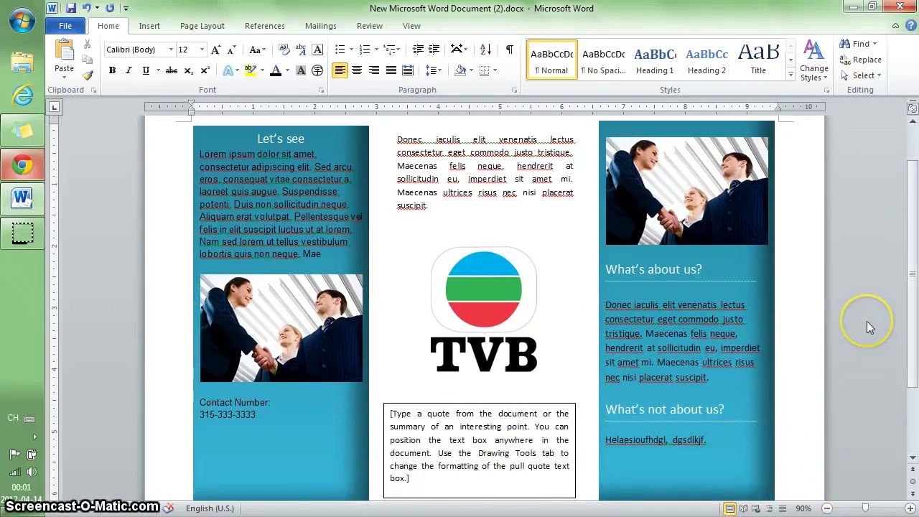
{"action": "left_click", "coordinate": [812, 328]}
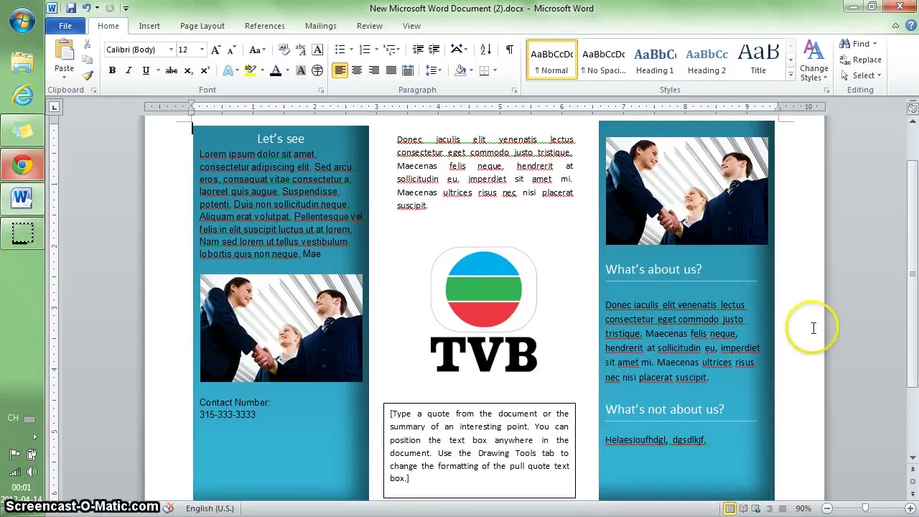